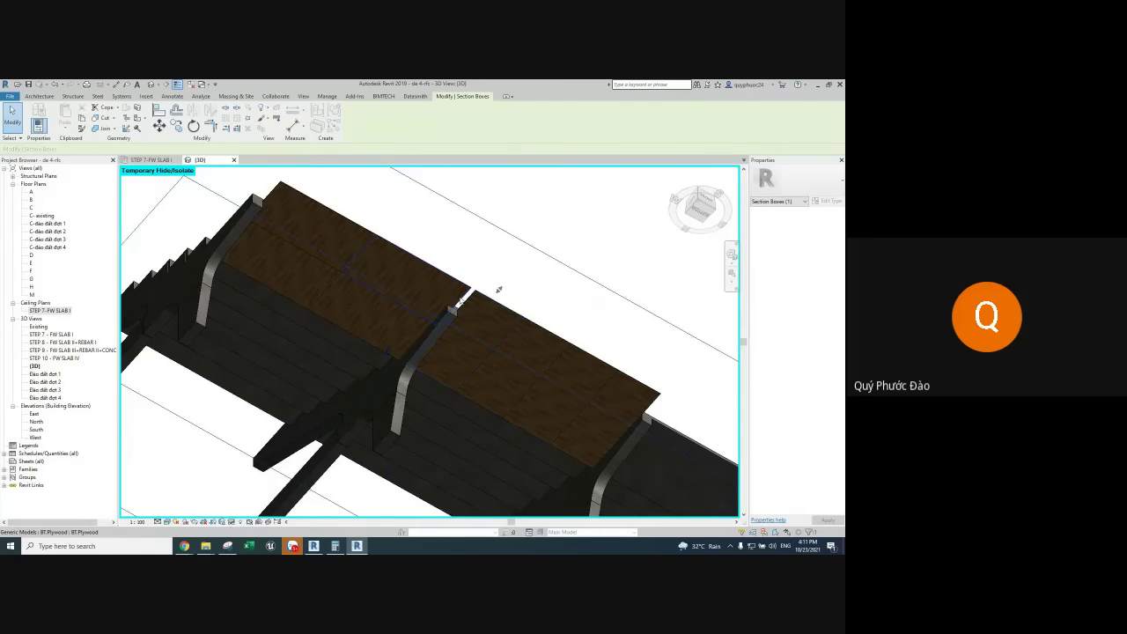
Create a similar BT-Plywood panel on the beam's side face between the two columns
mouse_move(539, 298)
middle_mouse_down("shift")
mouse_move(582, 435)
mouse_move(447, 382)
middle_mouse_up("shift")
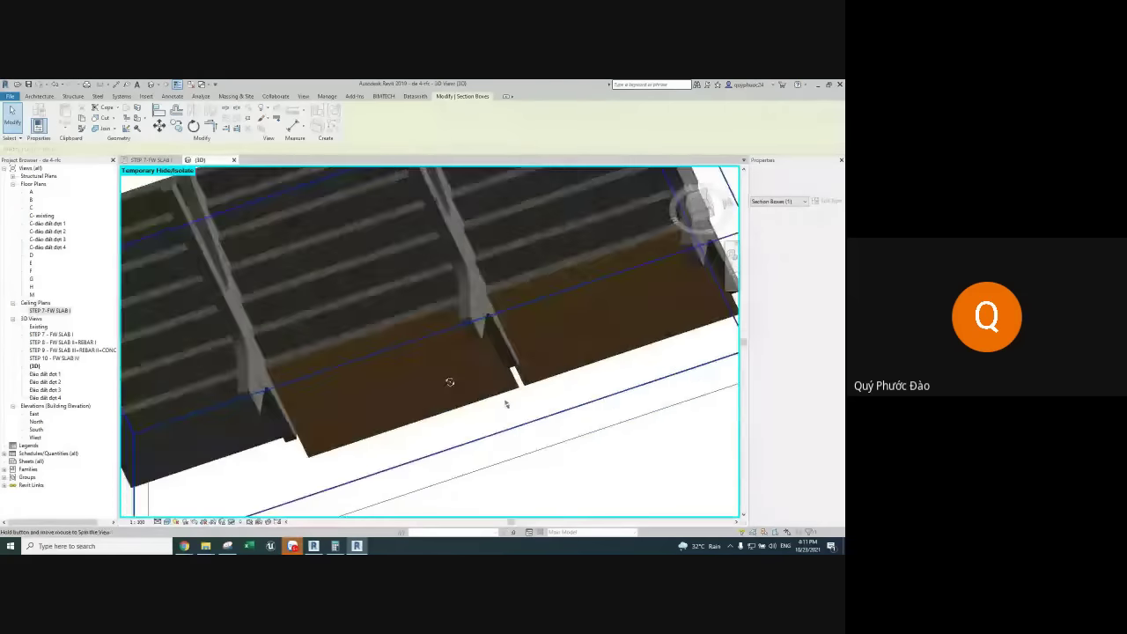
scroll(276, 360, "up", 2)
left_click(277, 360)
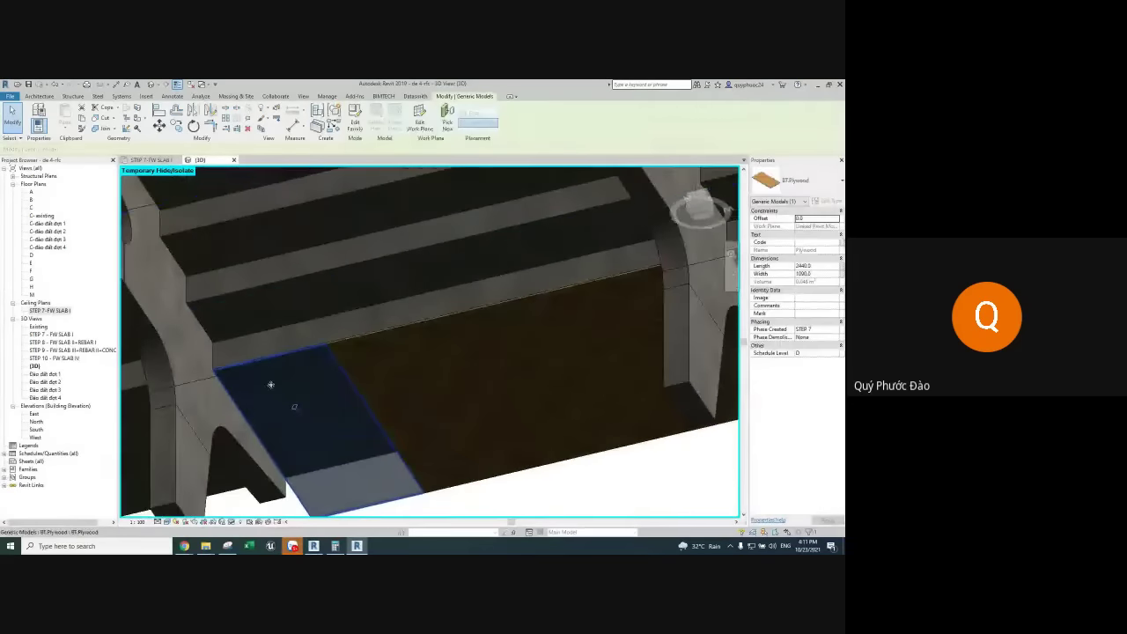
key("c")
key("s")
scroll(255, 361, "up", 3)
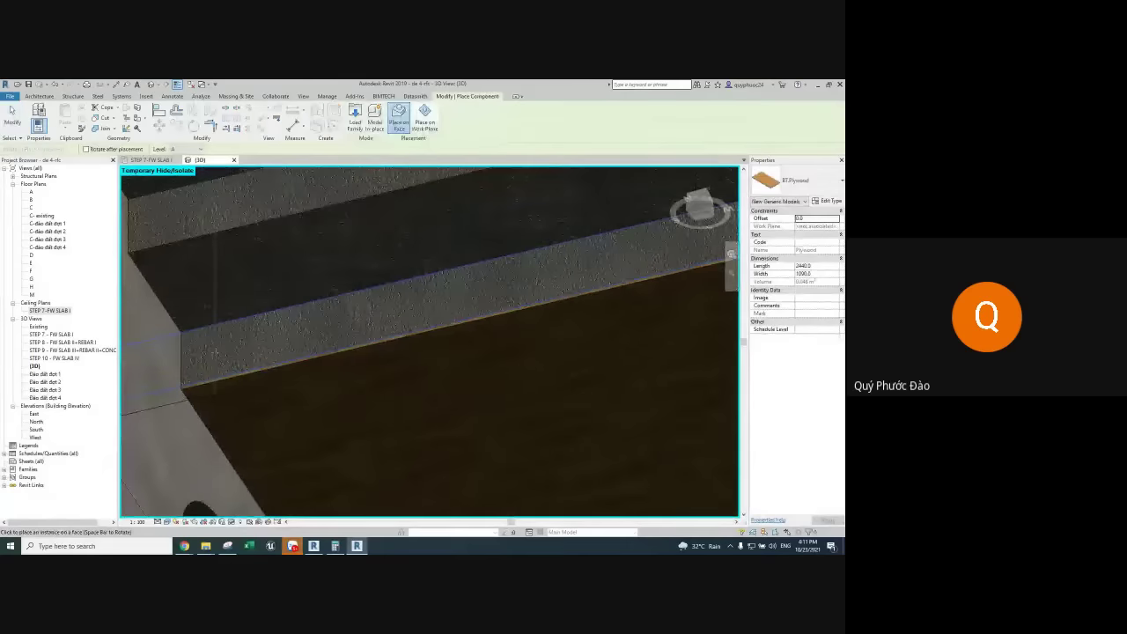
left_click(221, 347)
key("Escape")
key("Escape")
Select the new beam-side plywood panel and pan the view onto it
scroll(326, 336, "up", 2)
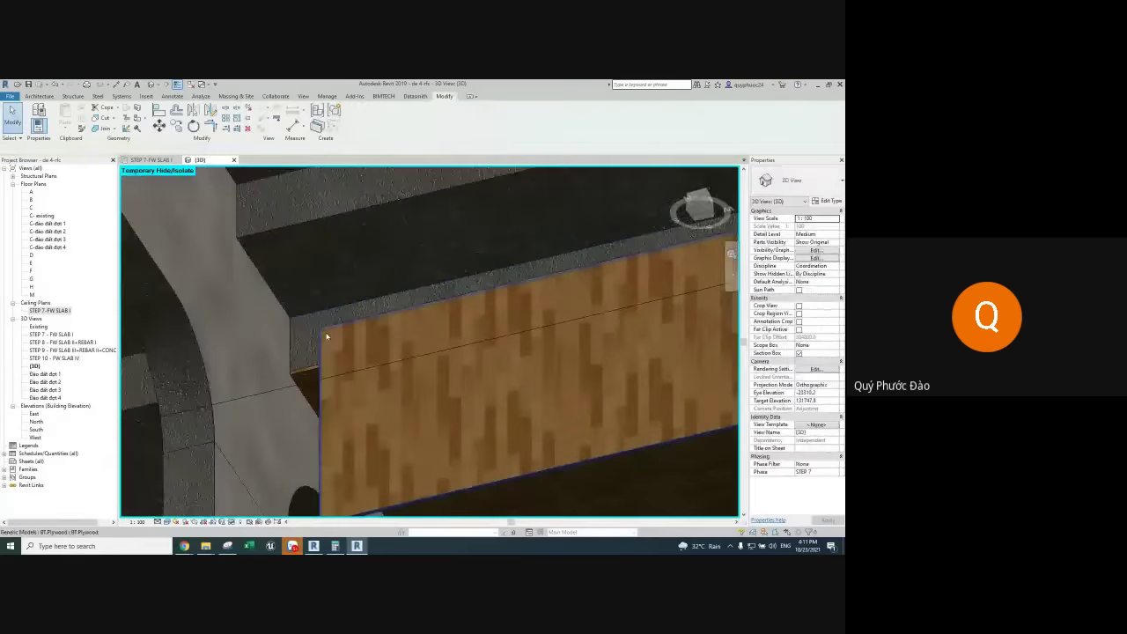
key("l")
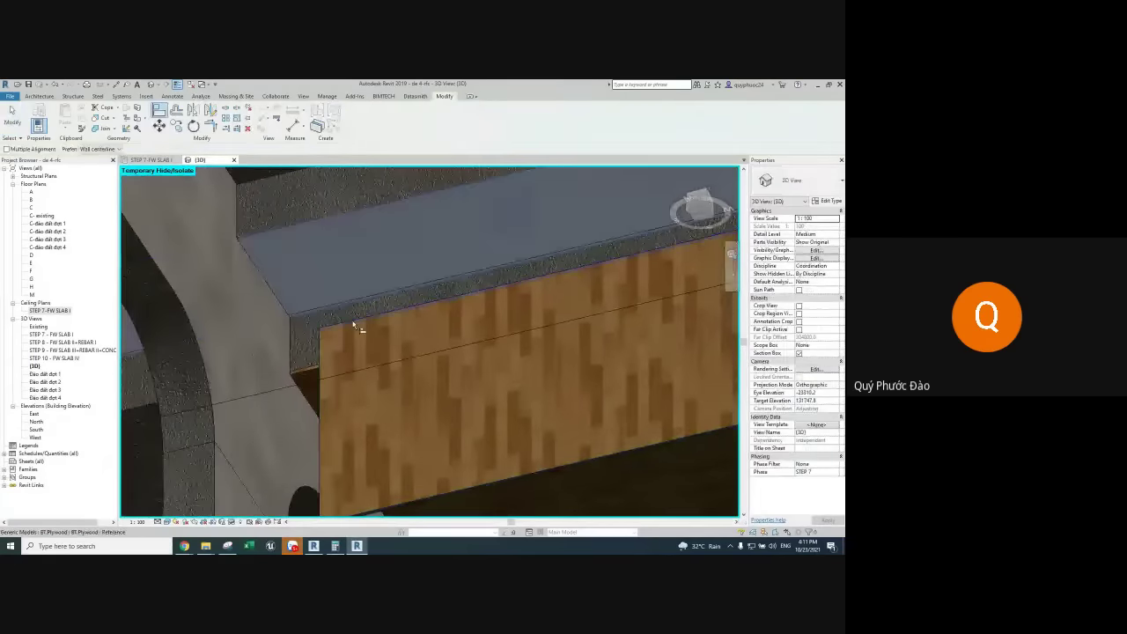
key("Escape")
left_click(367, 390)
key("c")
key("s")
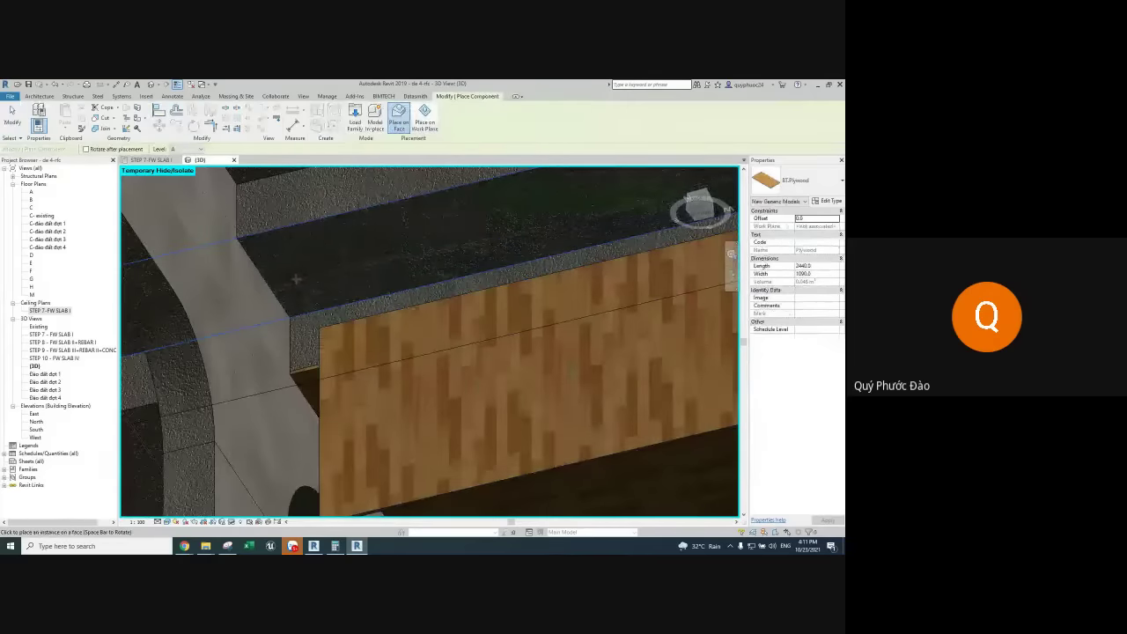
scroll(296, 279, "down", 5)
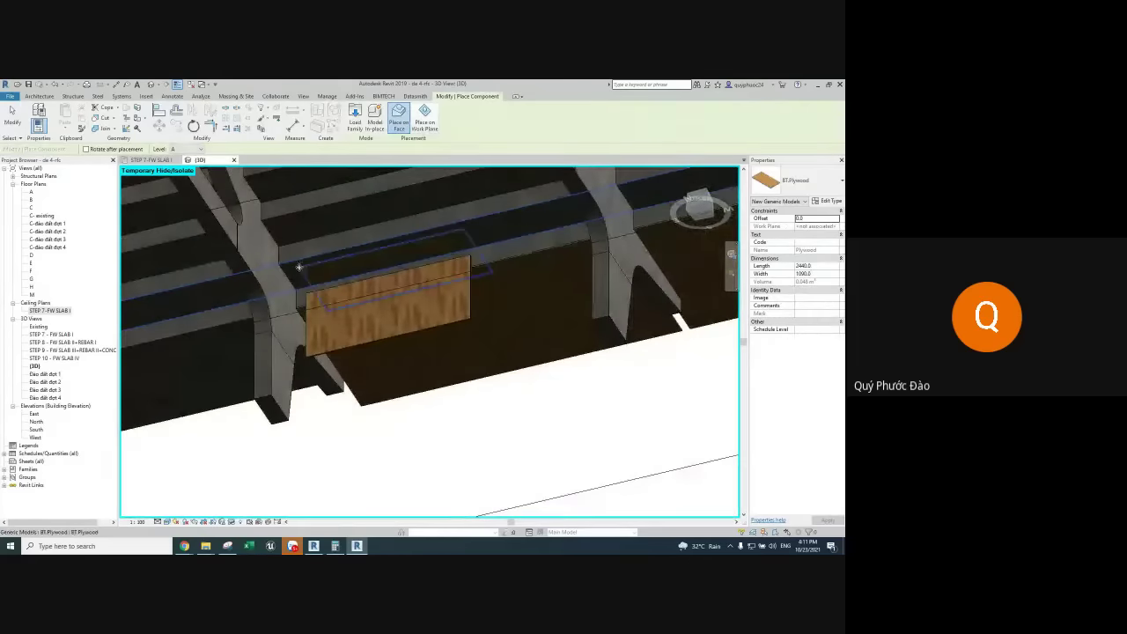
key("Escape")
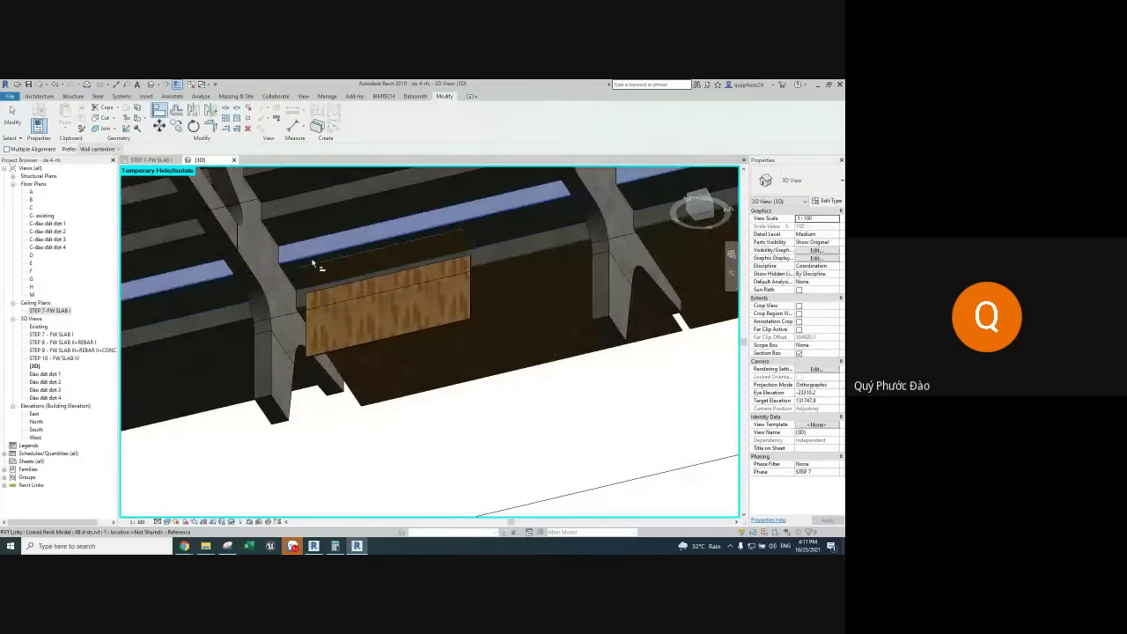
scroll(304, 273, "up", 3)
middle_click_drag(300, 273, 312, 303)
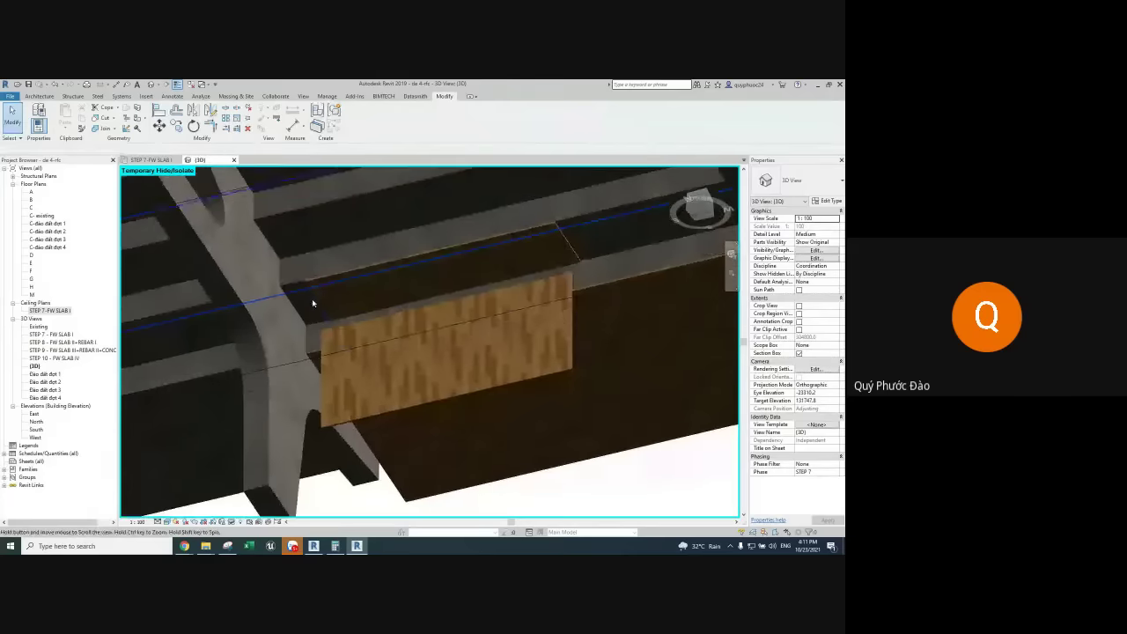
Abandon an aligned dimension and reselect the 2440-long beam-side plywood panel
key("d")
key("i")
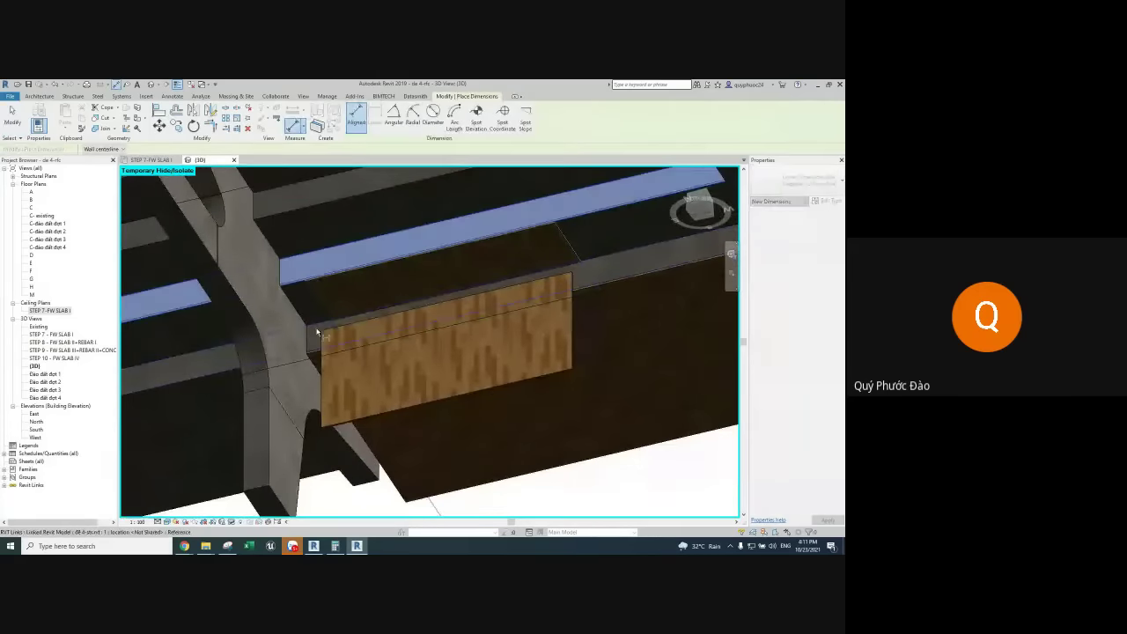
scroll(317, 331, "down", 3)
scroll(340, 302, "up", 3)
key("Escape")
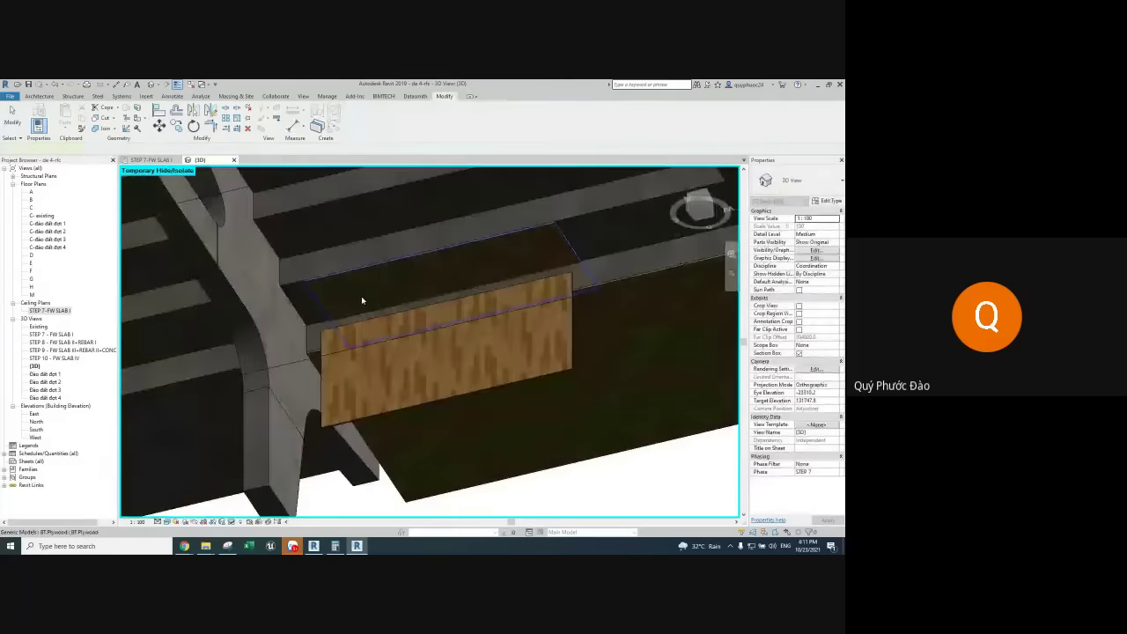
left_click(361, 301)
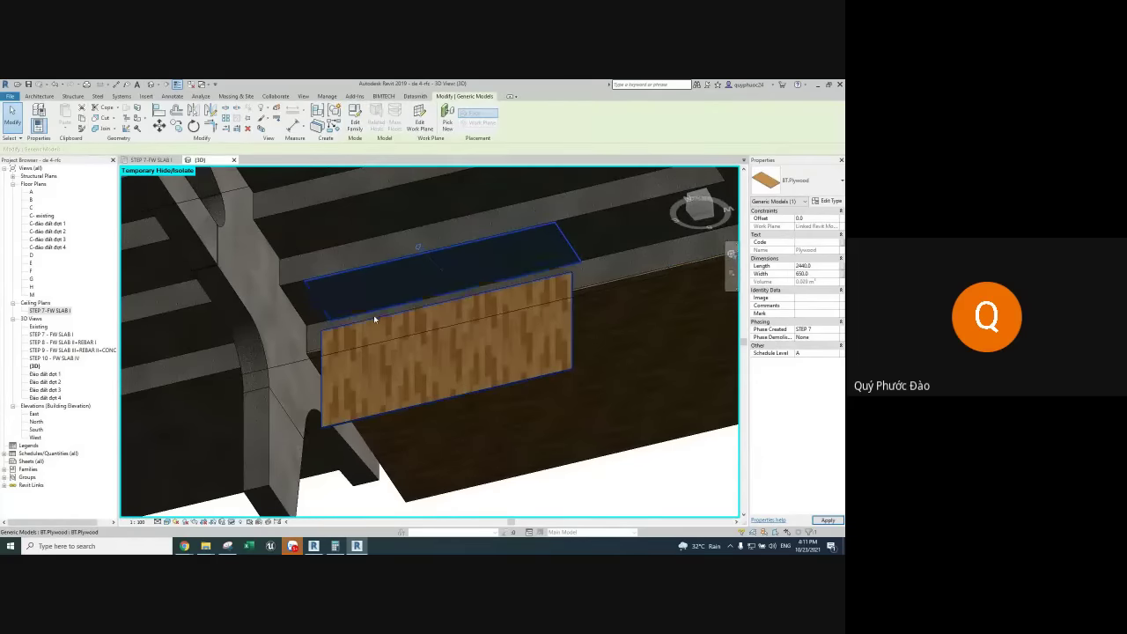
Align the plywood panel's top flush with the beam top
key("Escape")
middle_click_drag(297, 322, 327, 315, "shift")
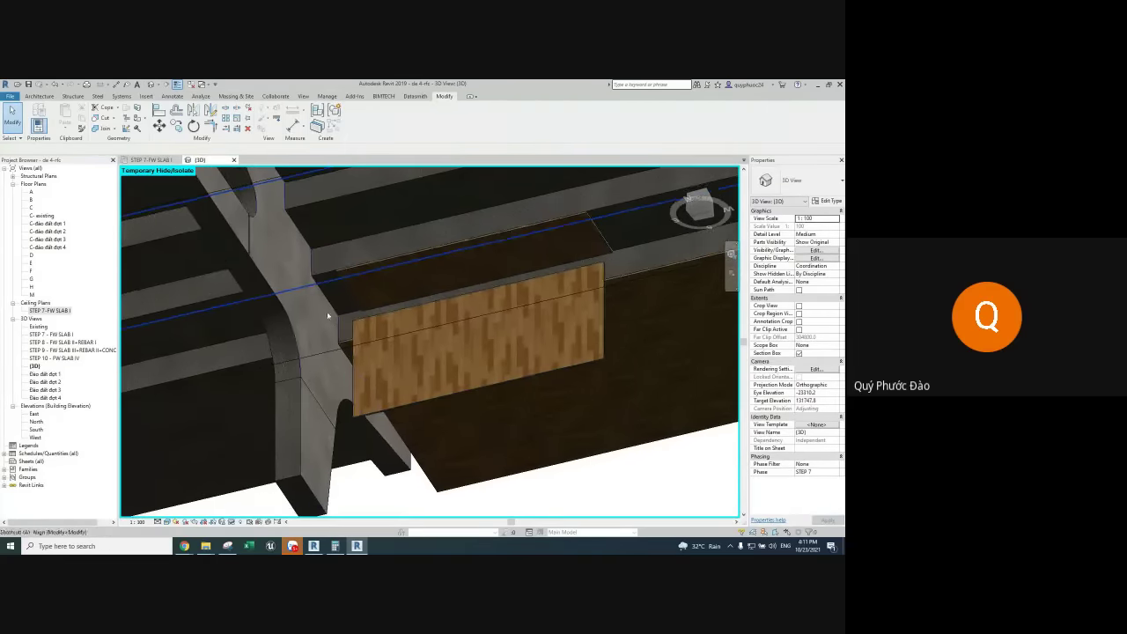
key("a")
key("l")
left_click(322, 317)
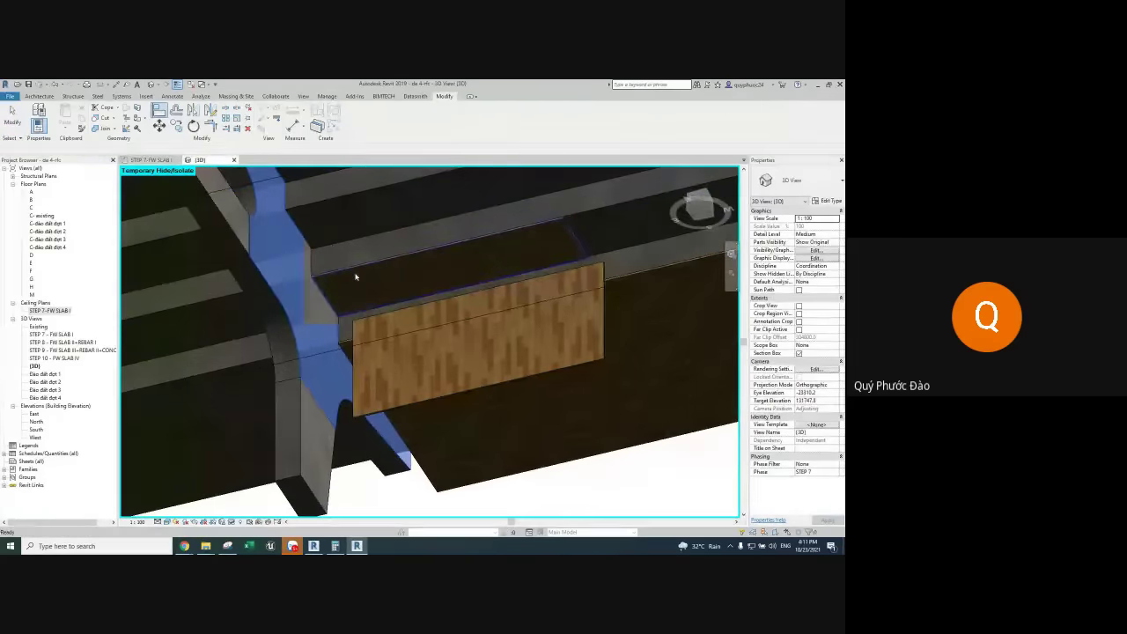
key("Escape")
key("Escape")
scroll(385, 321, "up", 2)
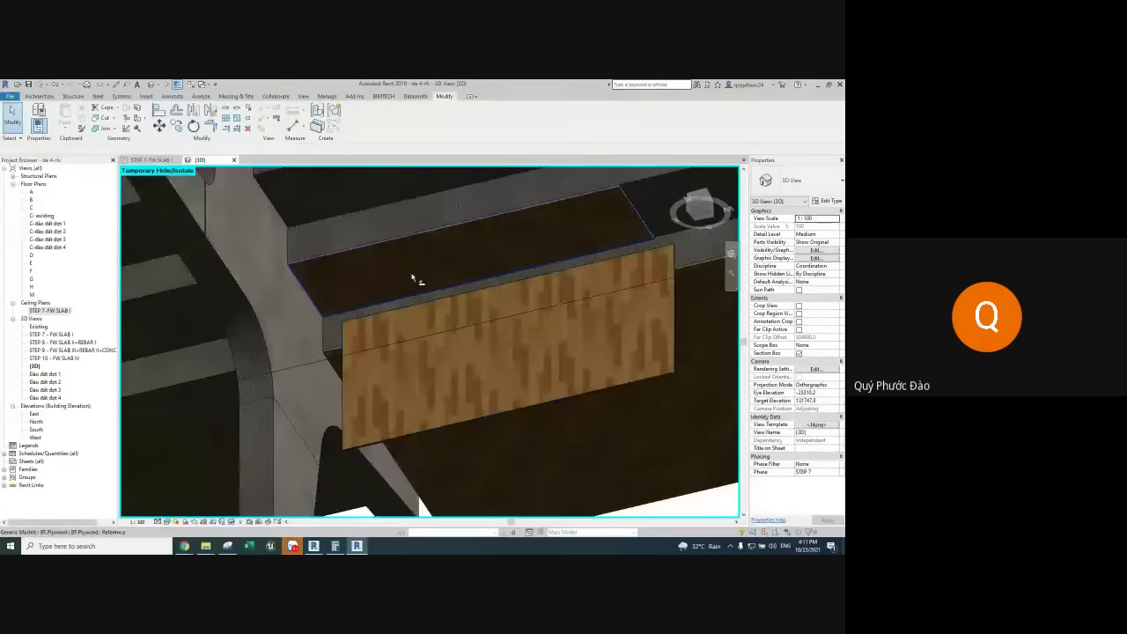
key("a")
key("l")
left_click(421, 309)
key("Escape")
key("Escape")
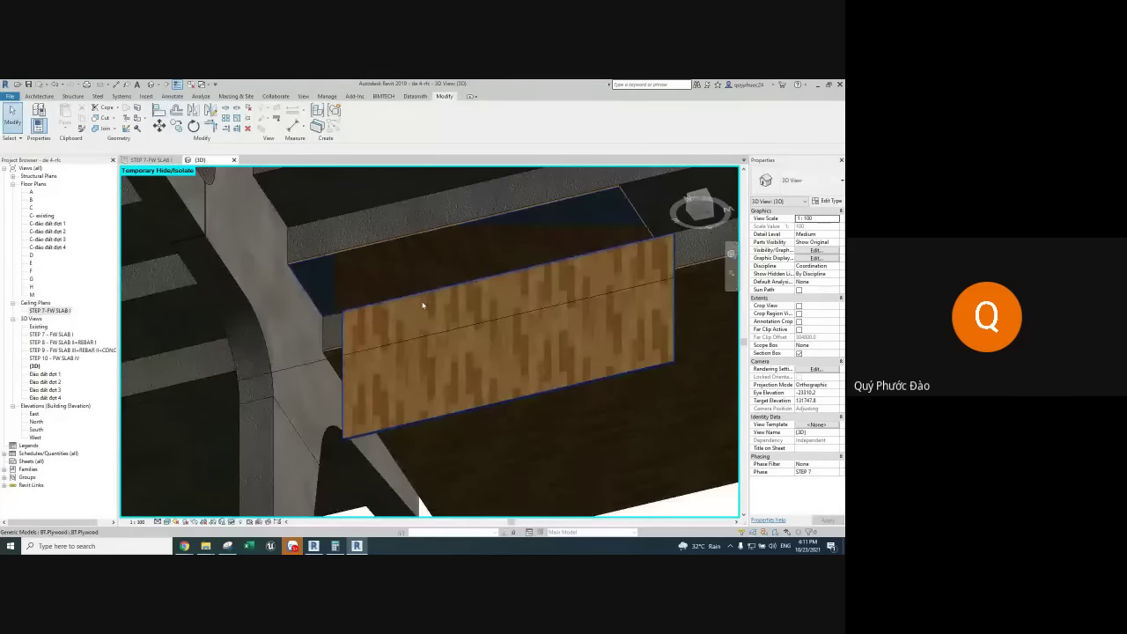
Align the panel's side edge against the column face and check the corner fit
key("a")
key("l")
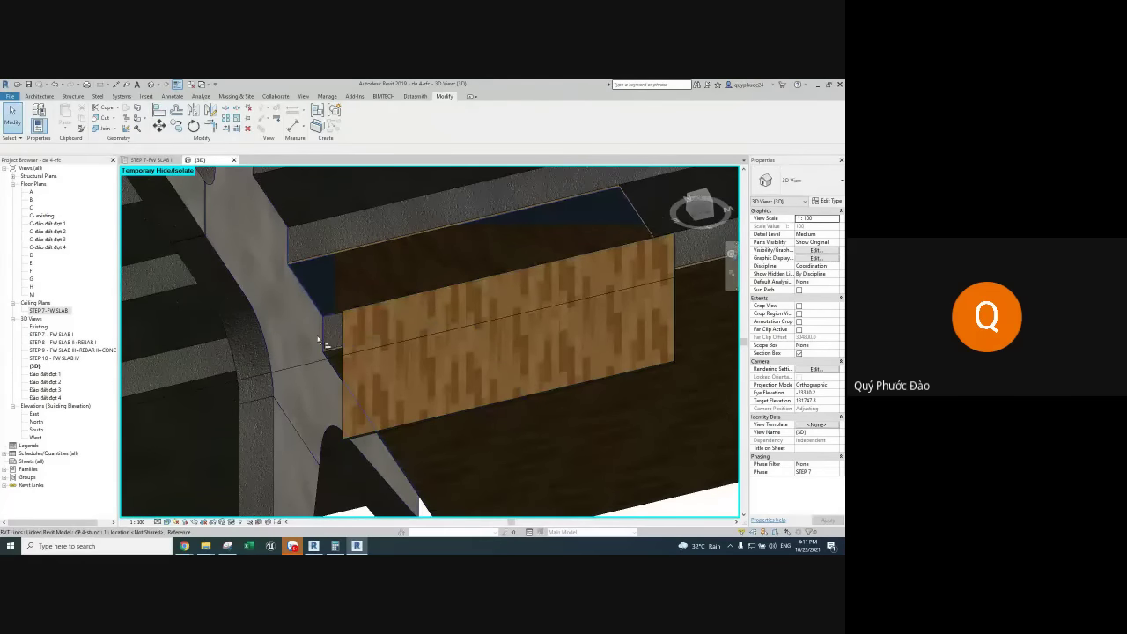
left_click(328, 337)
left_click(345, 337)
scroll(378, 290, "up", 2)
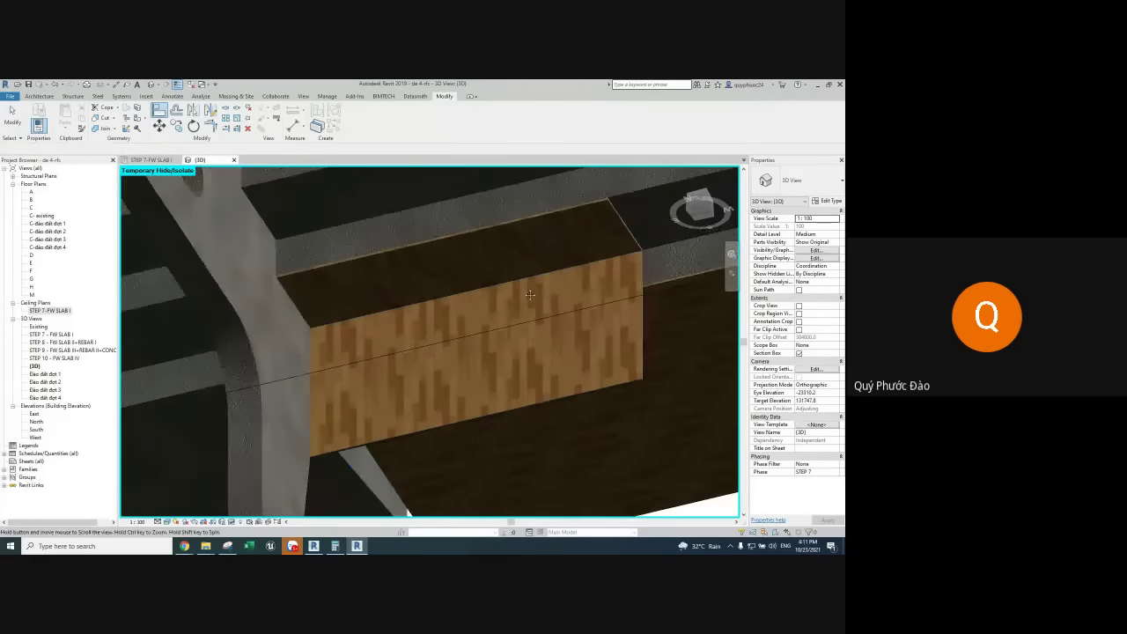
scroll(422, 303, "up", 2)
scroll(475, 317, "up", 2)
left_click(511, 322)
mouse_move(510, 322)
middle_mouse_down("shift")
mouse_move(476, 305)
mouse_move(472, 280)
middle_mouse_up("shift")
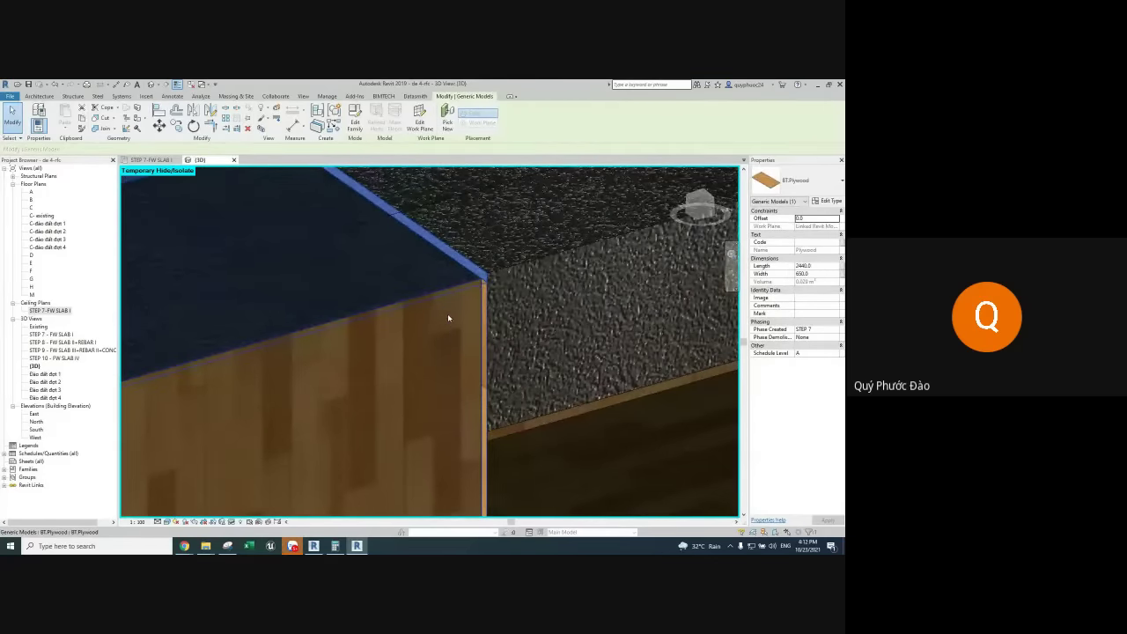
Place a second 2440 × 650 BT-Plywood panel on the beam face beside the first
middle_click_drag(446, 315, 458, 286, "shift")
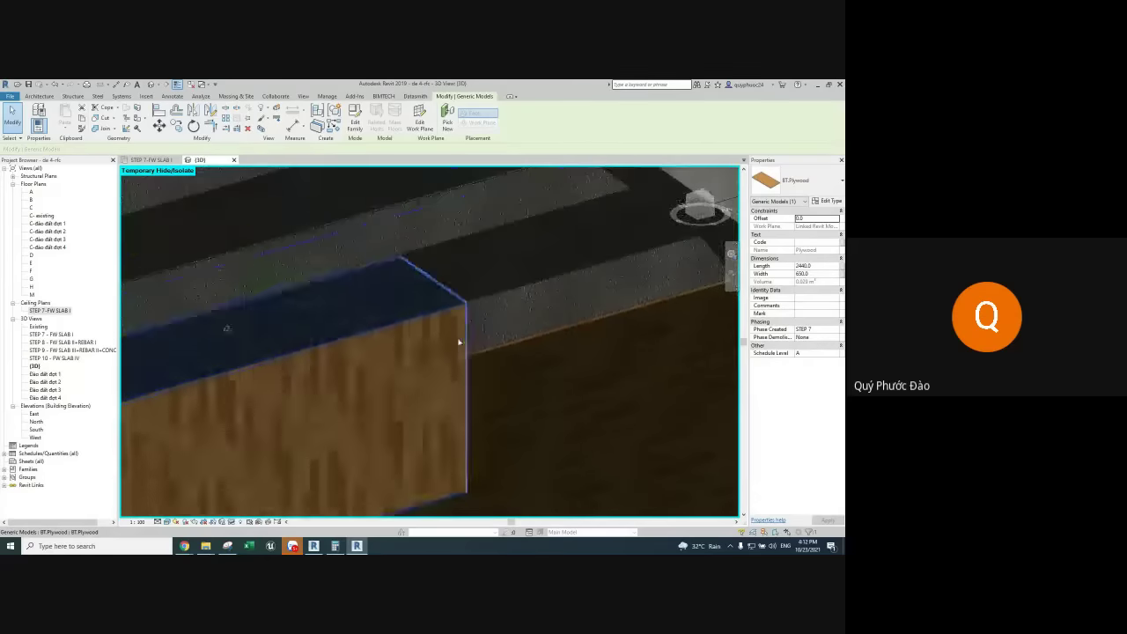
key("c")
key("s")
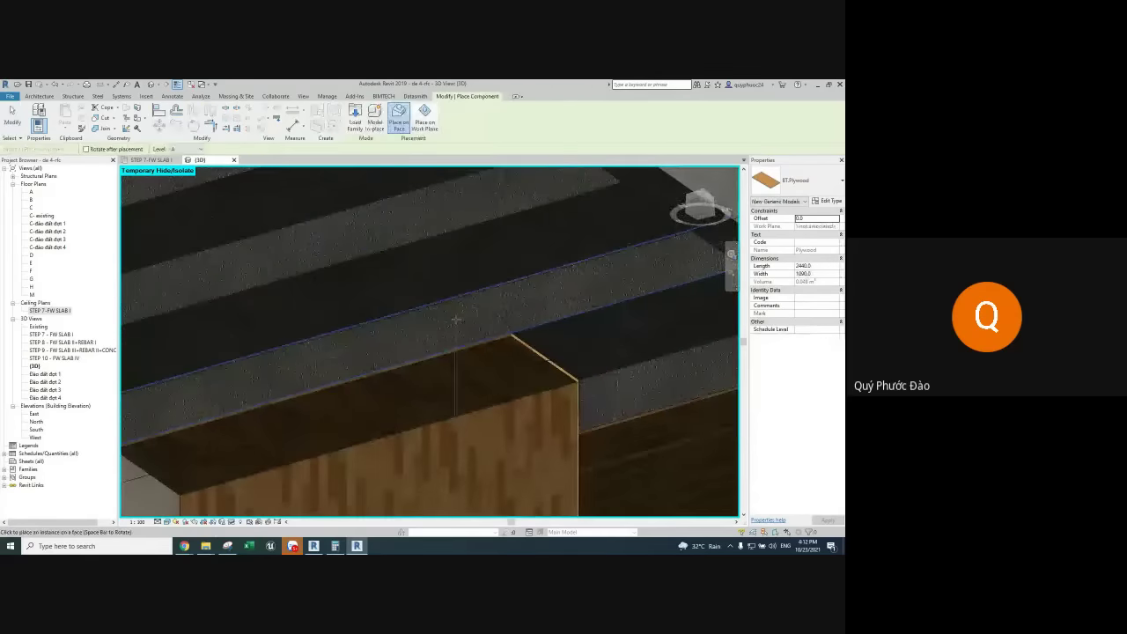
left_click(417, 323)
key("Escape")
key("Escape")
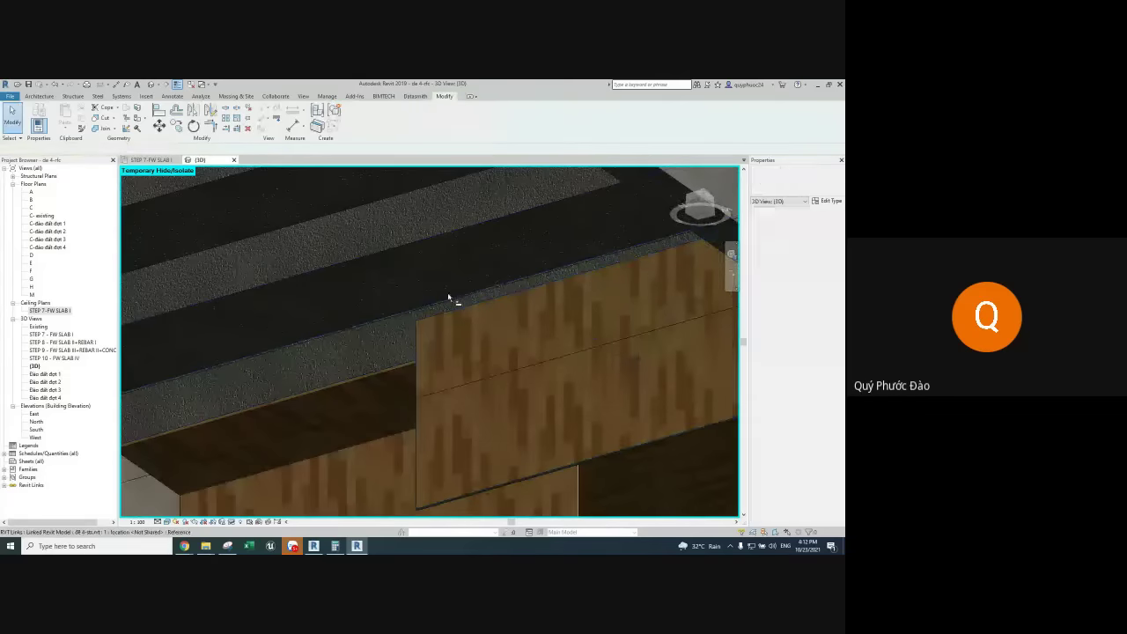
middle_click_drag(452, 310, 386, 315, "shift")
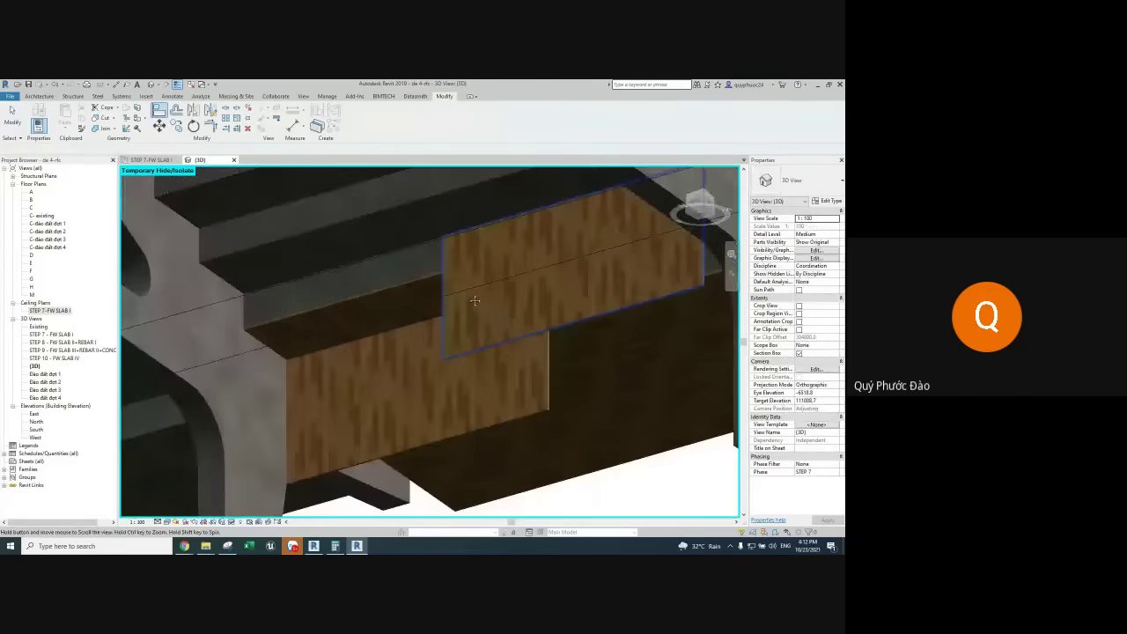
Select the upper plywood panel and view the panels more obliquely
key("Return")
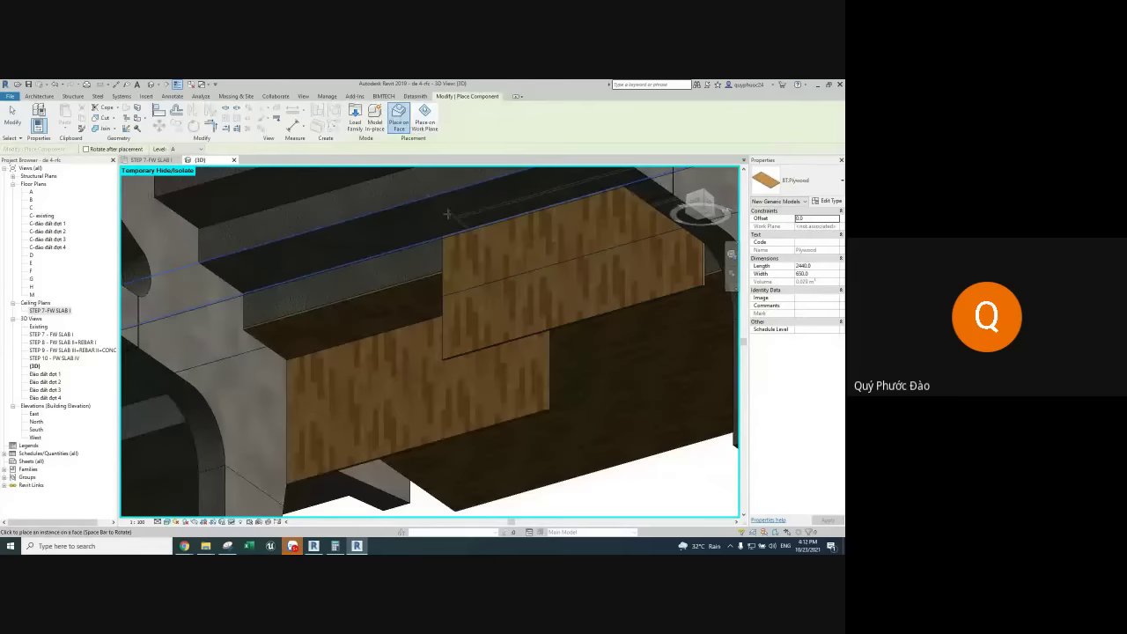
key("Escape")
key("Escape")
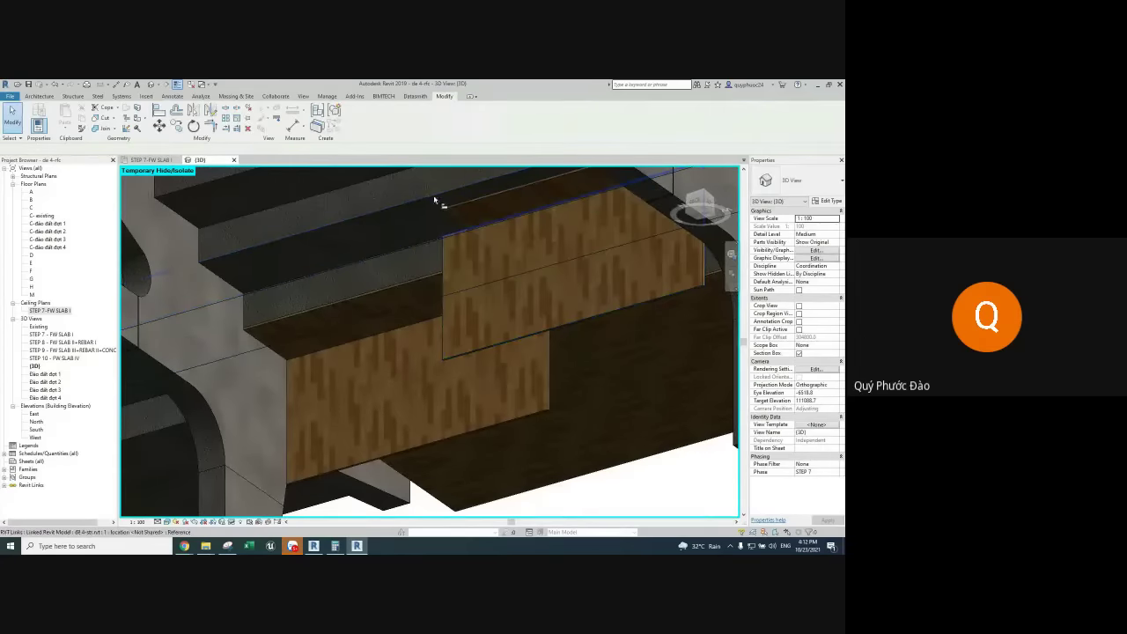
scroll(470, 239, "up", 2)
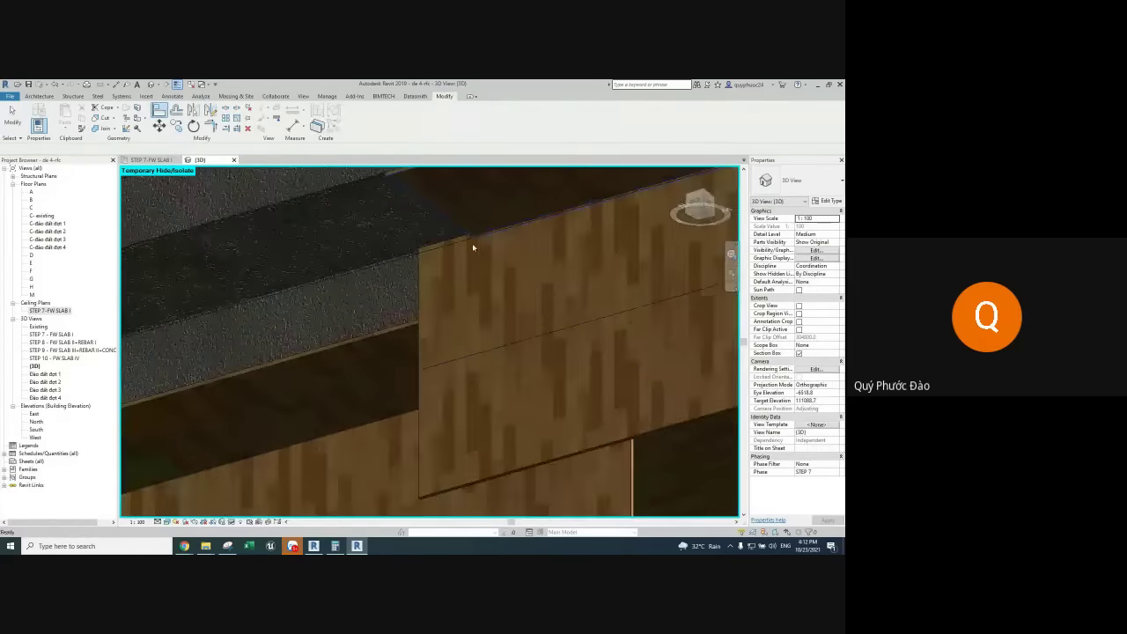
left_click(472, 247)
scroll(443, 256, "up", 3)
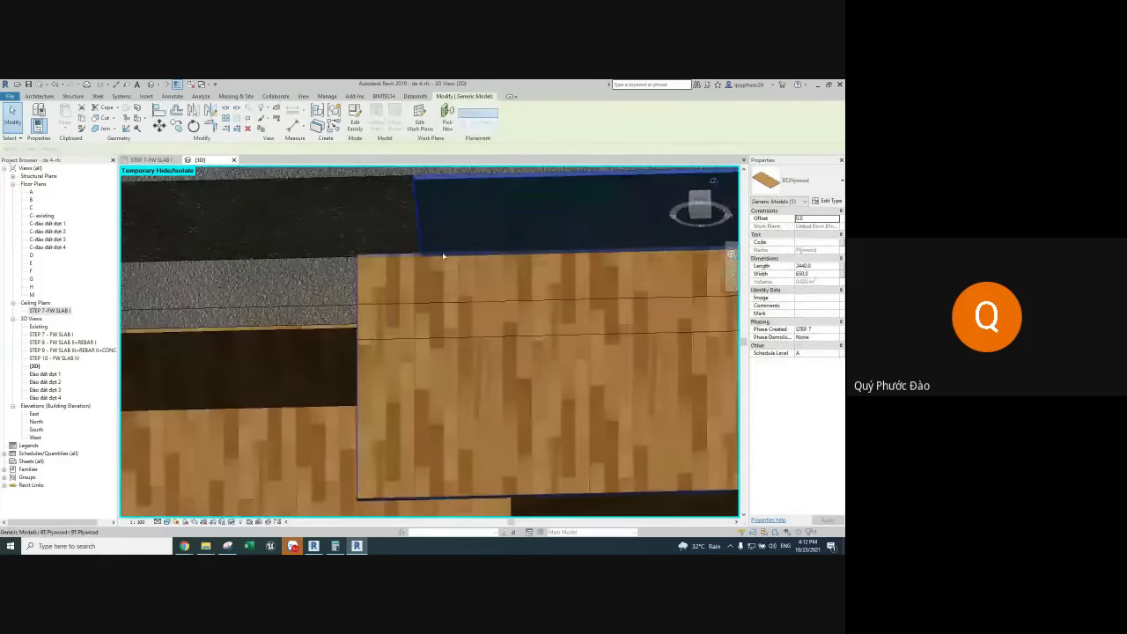
middle_click_drag(458, 244, 461, 228, "shift")
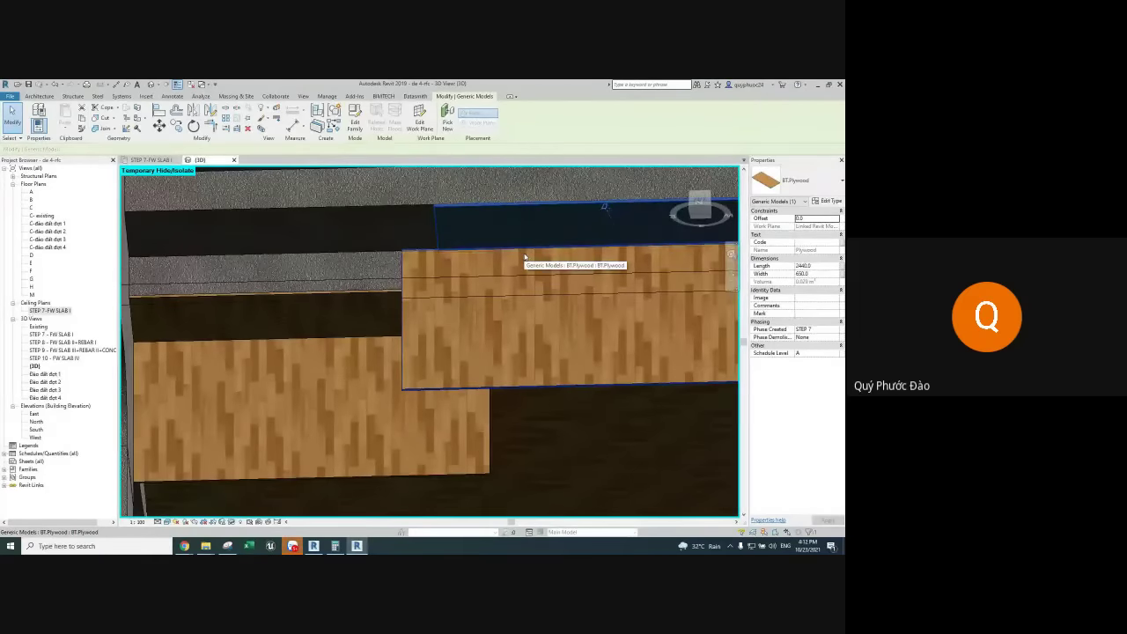
Delete the 2440 × 1000 plywood panel on the right and zoom toward the beams
left_click(524, 256)
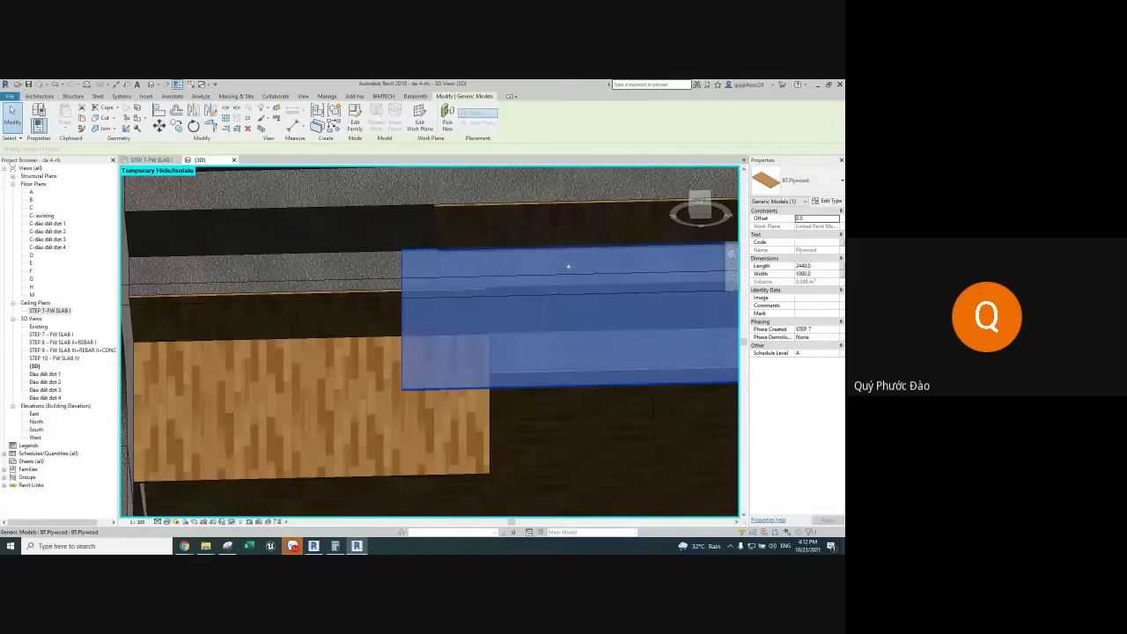
key("Escape")
left_click(543, 267)
key("Delete")
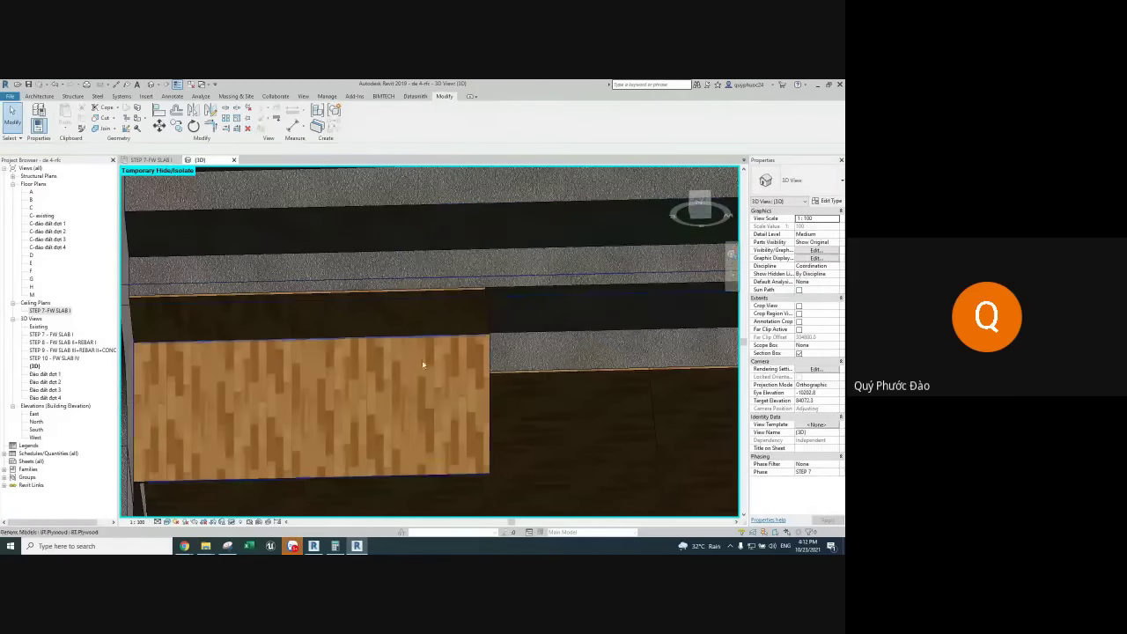
mouse_move(423, 364)
middle_mouse_down("shift")
mouse_move(490, 373)
mouse_move(566, 355)
mouse_move(541, 265)
middle_mouse_up("shift")
scroll(489, 373, "up", 3)
scroll(586, 344, "up", 3)
scroll(540, 359, "down", 3)
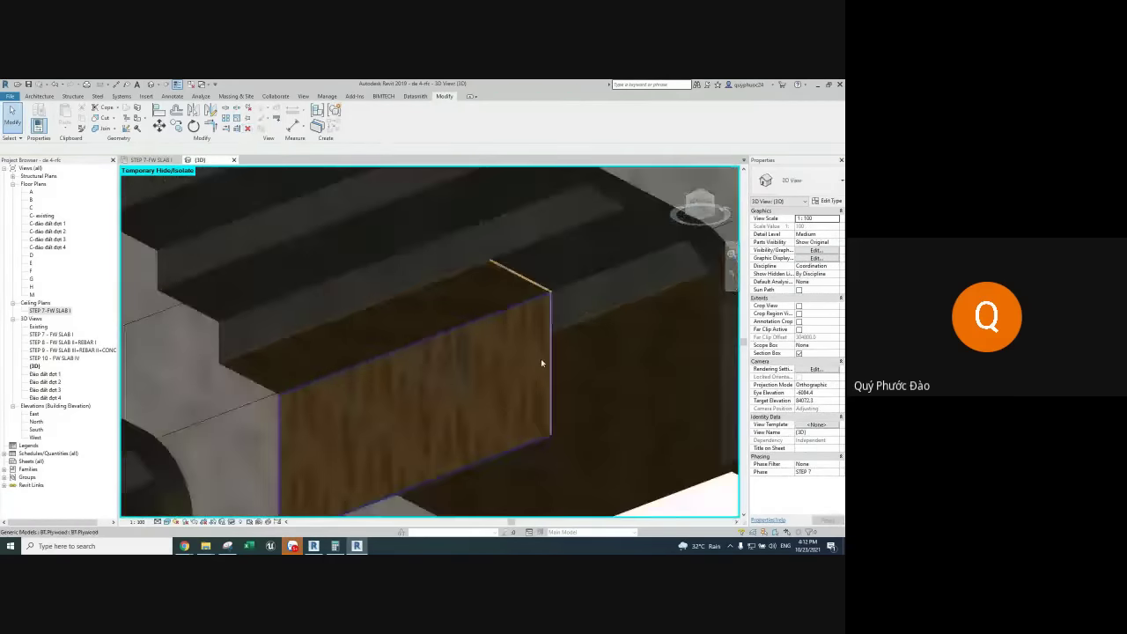
Check the Work Plane settings and confirm them with OK
key("d")
key("i")
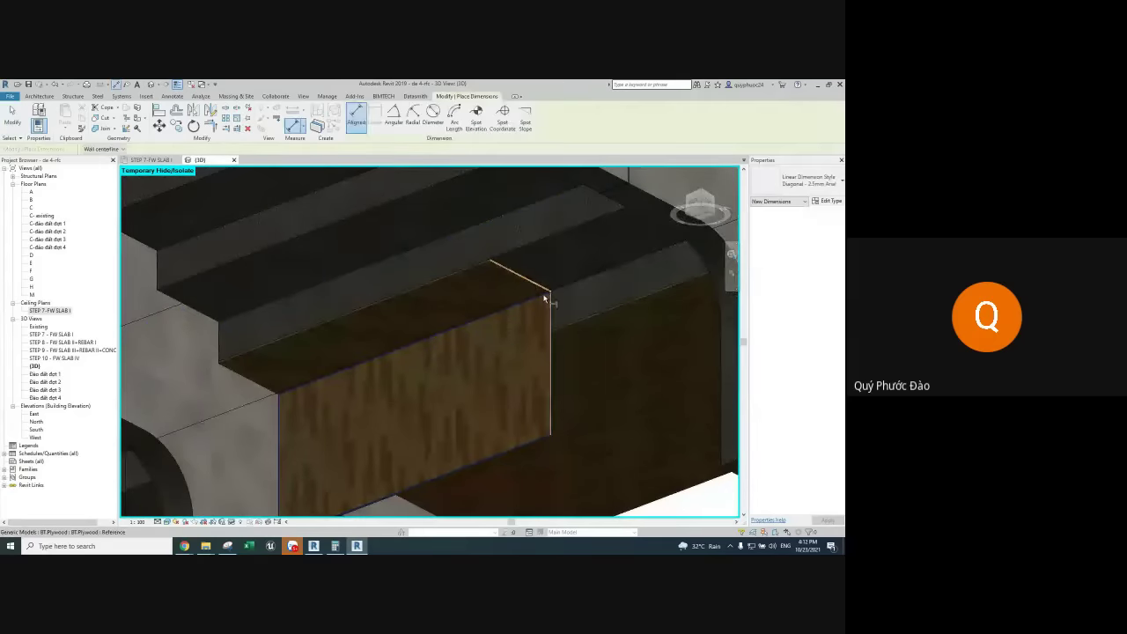
left_click(563, 320)
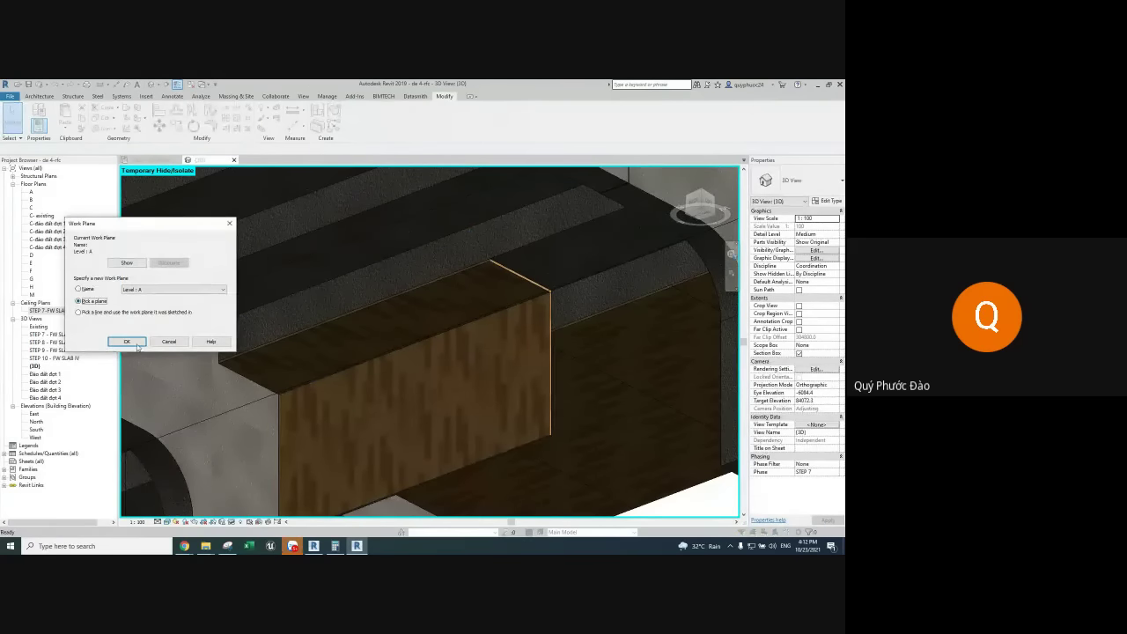
left_click(134, 342)
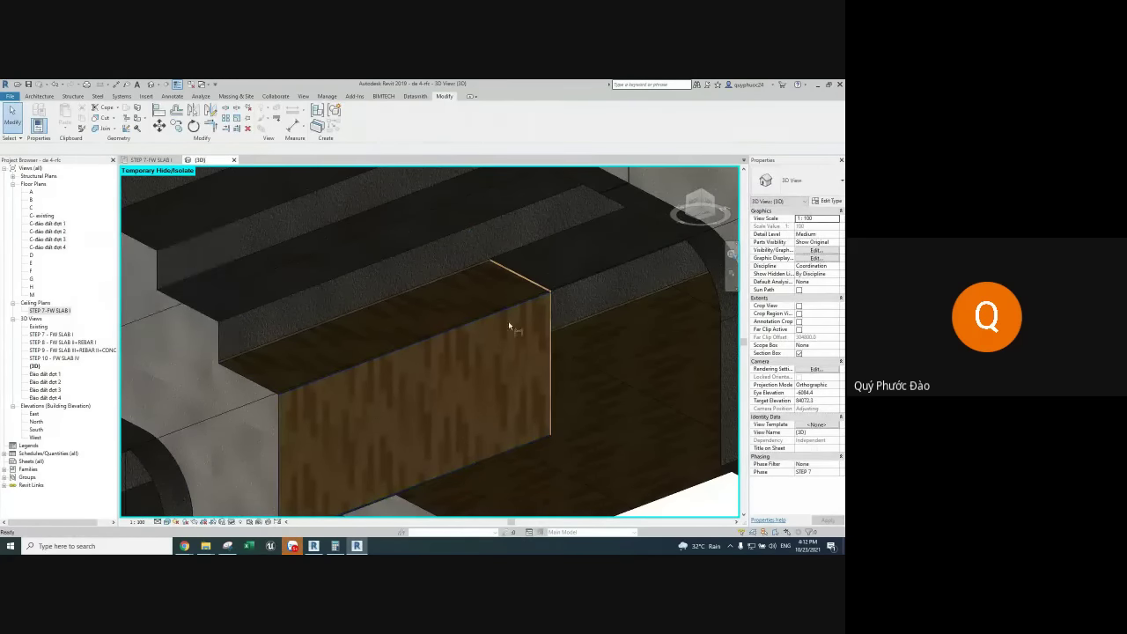
key("d")
key("i")
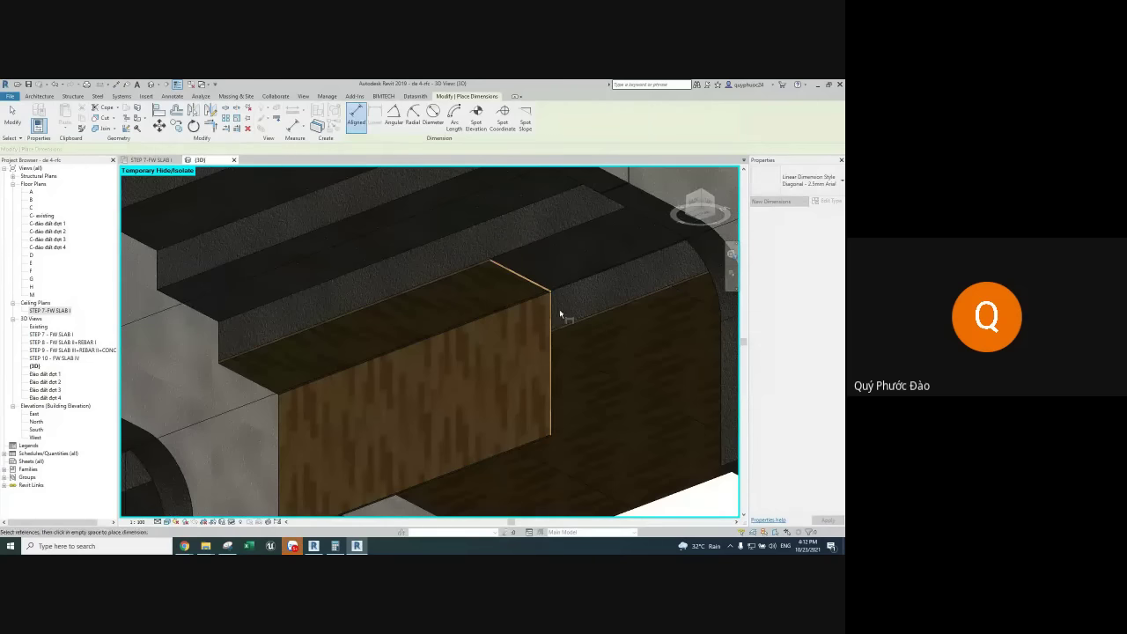
key("Escape")
Set the beam-face plywood panel's Width to 300
left_click(540, 357)
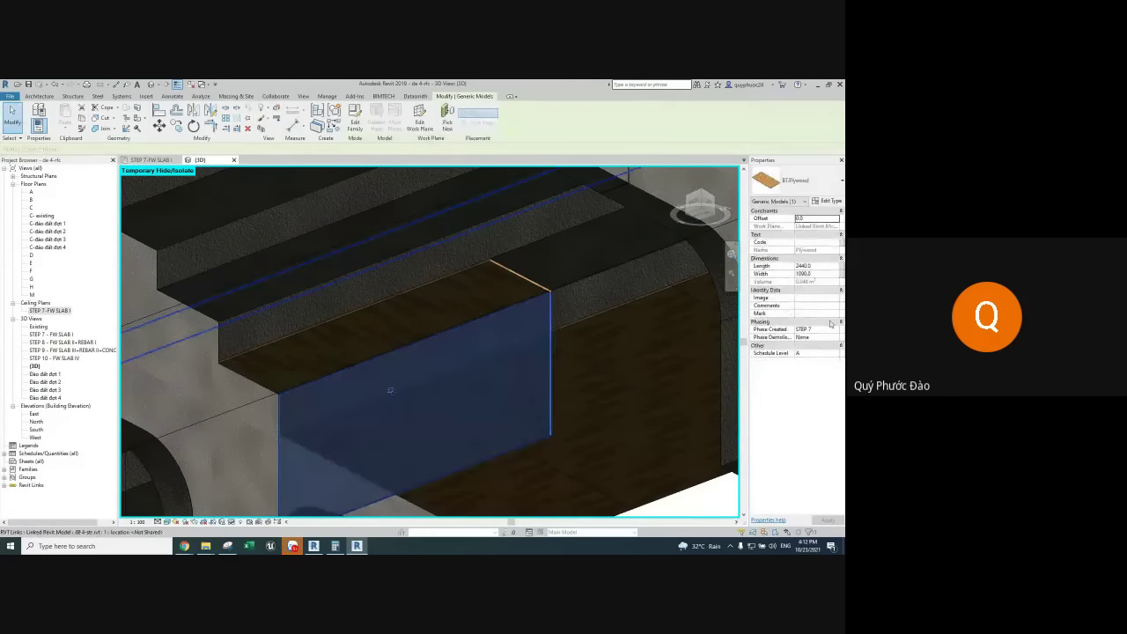
left_click(821, 274)
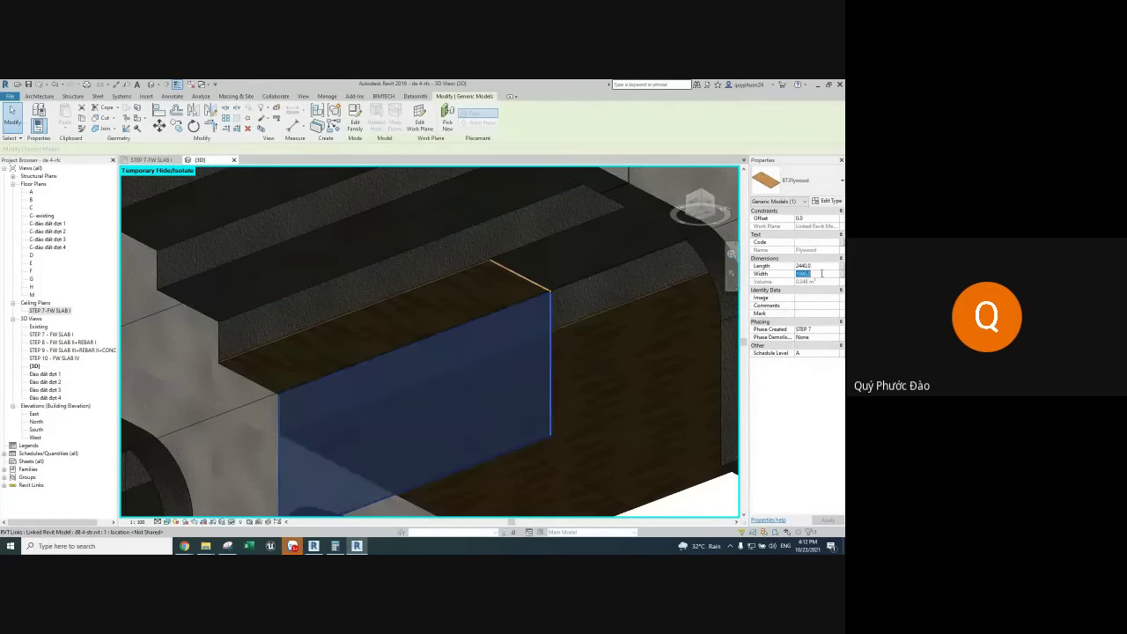
type("300")
key("Escape")
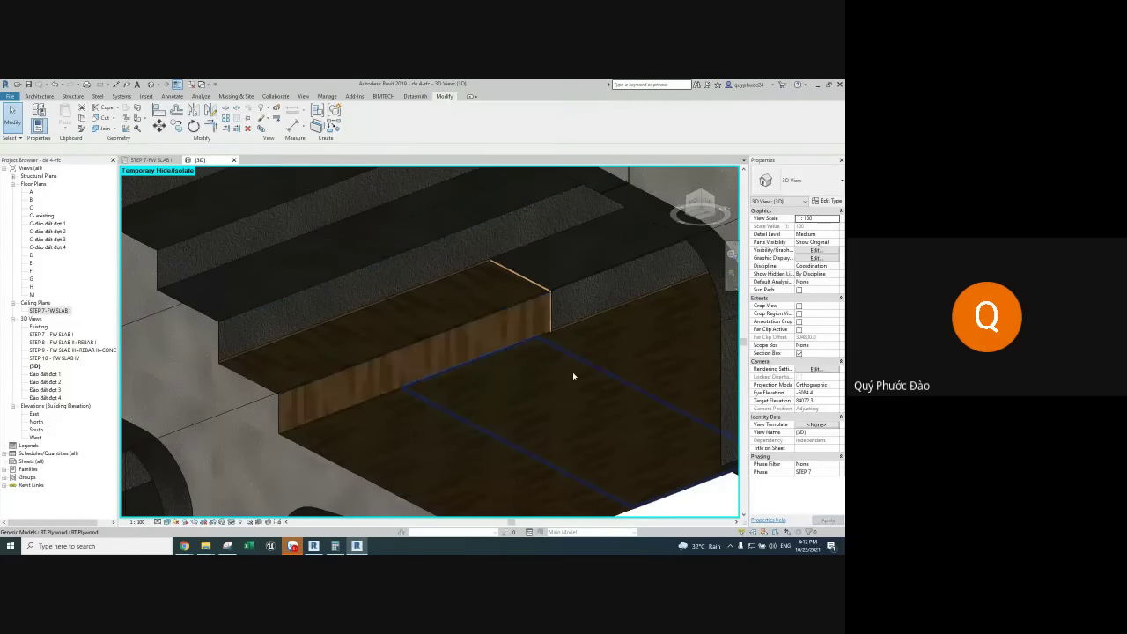
scroll(476, 408, "up", 2)
scroll(501, 367, "up", 2)
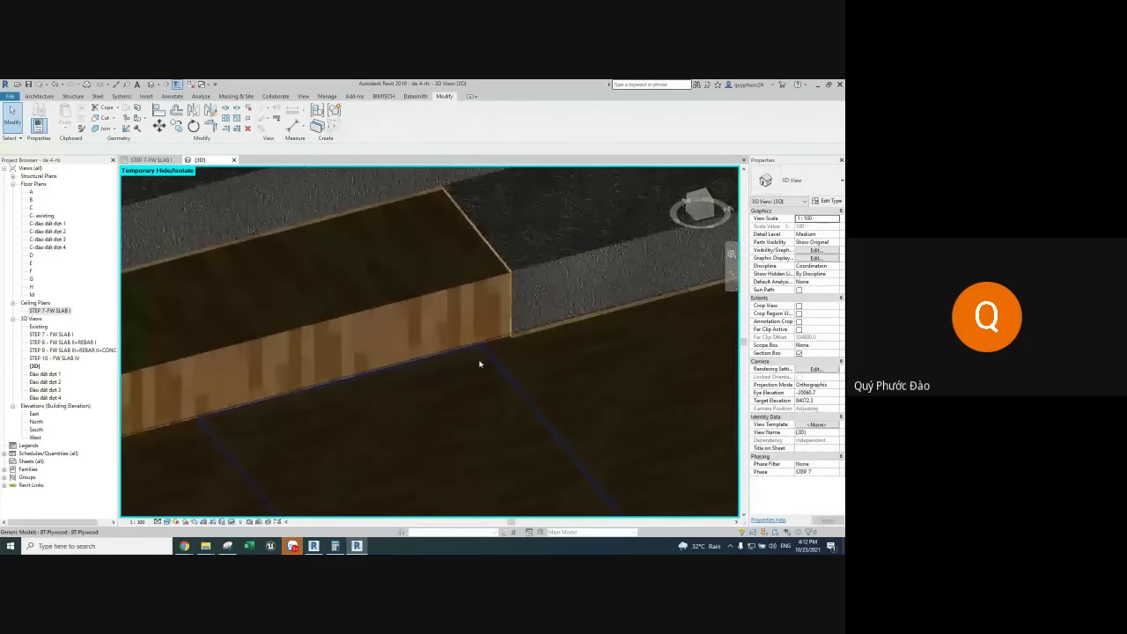
scroll(481, 365, "up", 1)
Drag the soffit plywood sheet onto the beam's front face
mouse_move(480, 371)
middle_mouse_down("shift")
mouse_move(480, 394)
mouse_move(475, 378)
mouse_move(465, 395)
middle_mouse_up("shift")
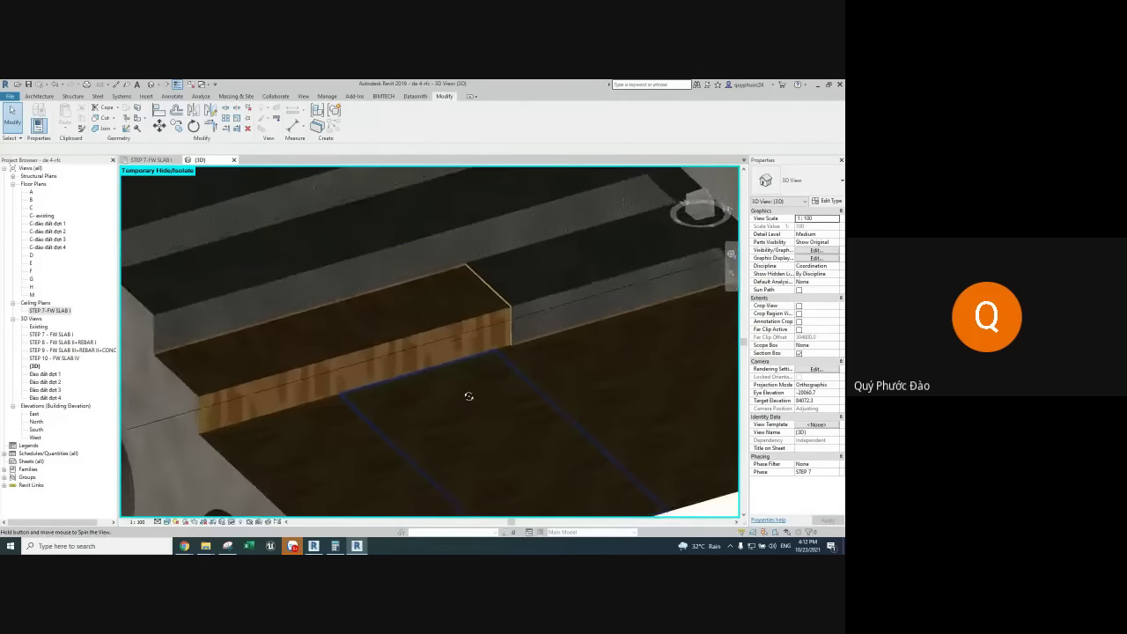
scroll(508, 357, "up", 1)
left_click(506, 359)
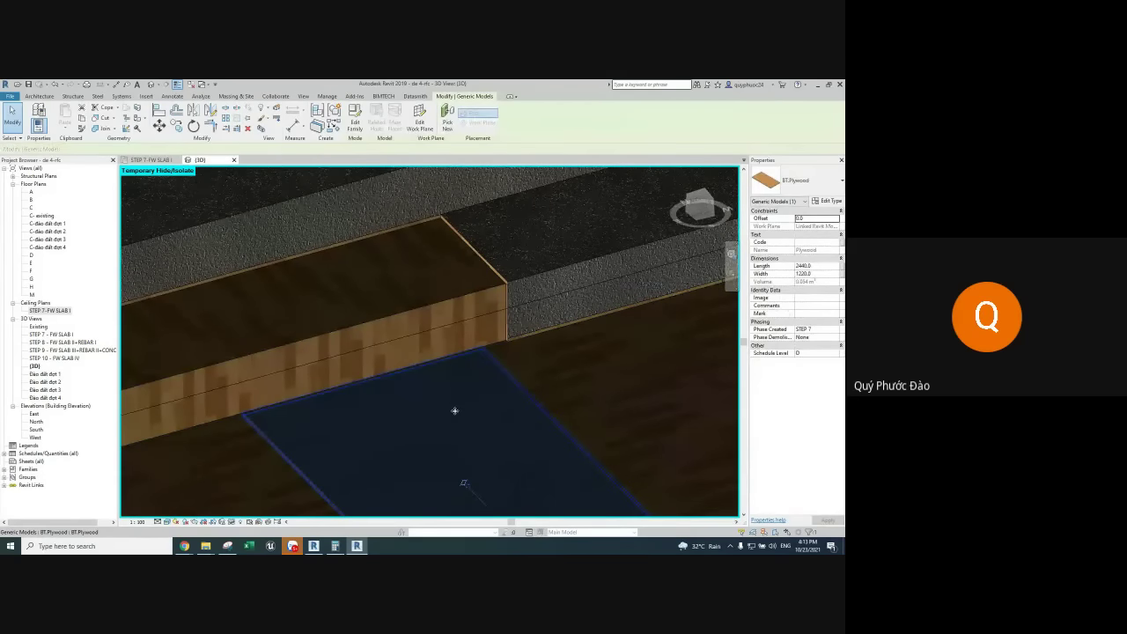
mouse_move(459, 408)
left_mouse_down()
mouse_move(491, 351)
mouse_move(481, 359)
left_mouse_up()
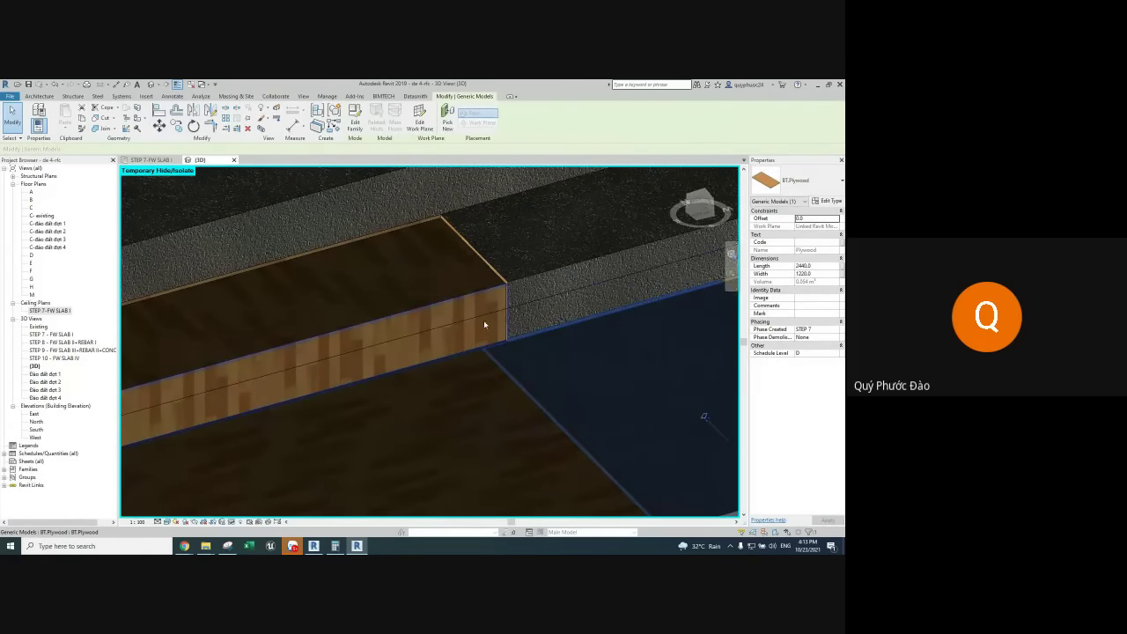
left_click_drag(469, 358, 486, 281)
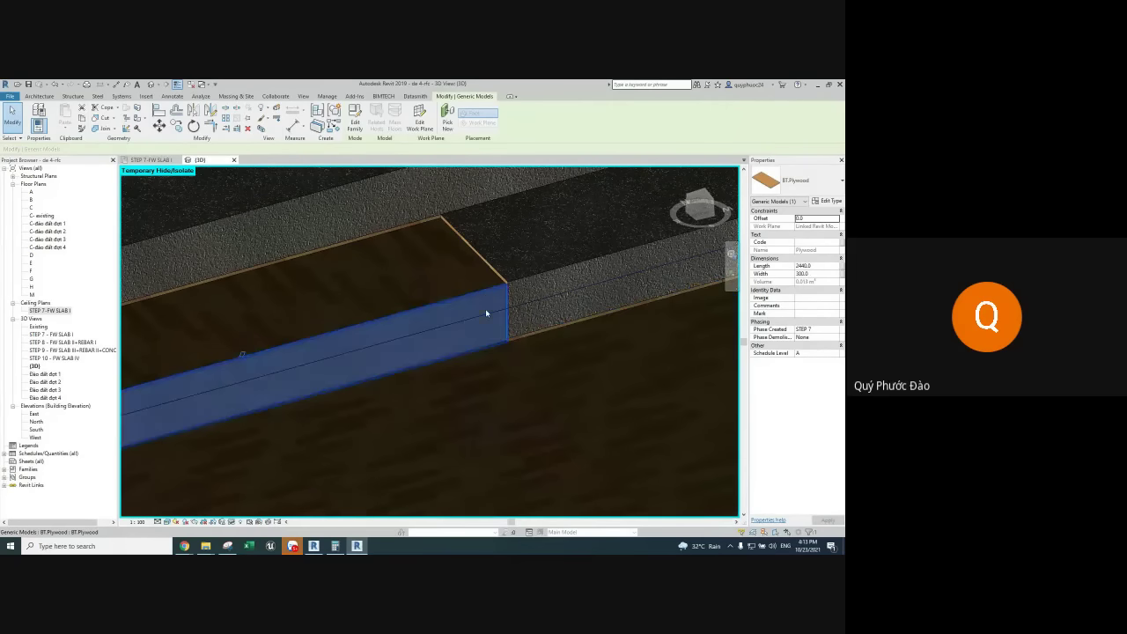
left_click_drag(523, 351, 488, 383)
middle_click_drag(485, 350, 547, 361, "shift")
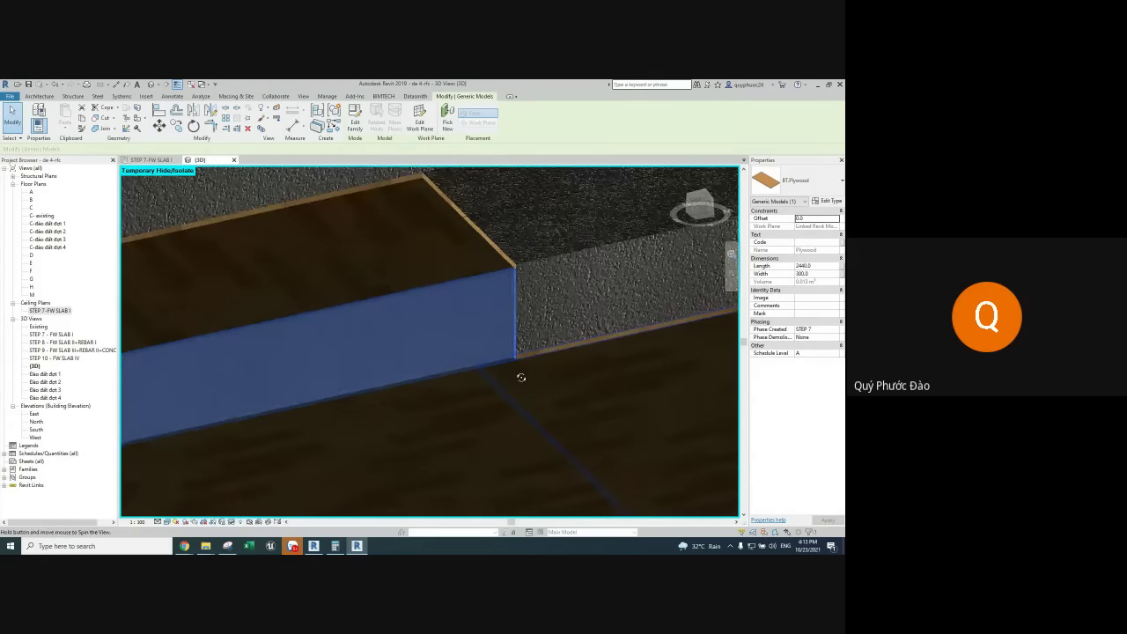
key("Escape")
Abandon a dimension from the plywood top and select the front-face plywood
key("d")
key("i")
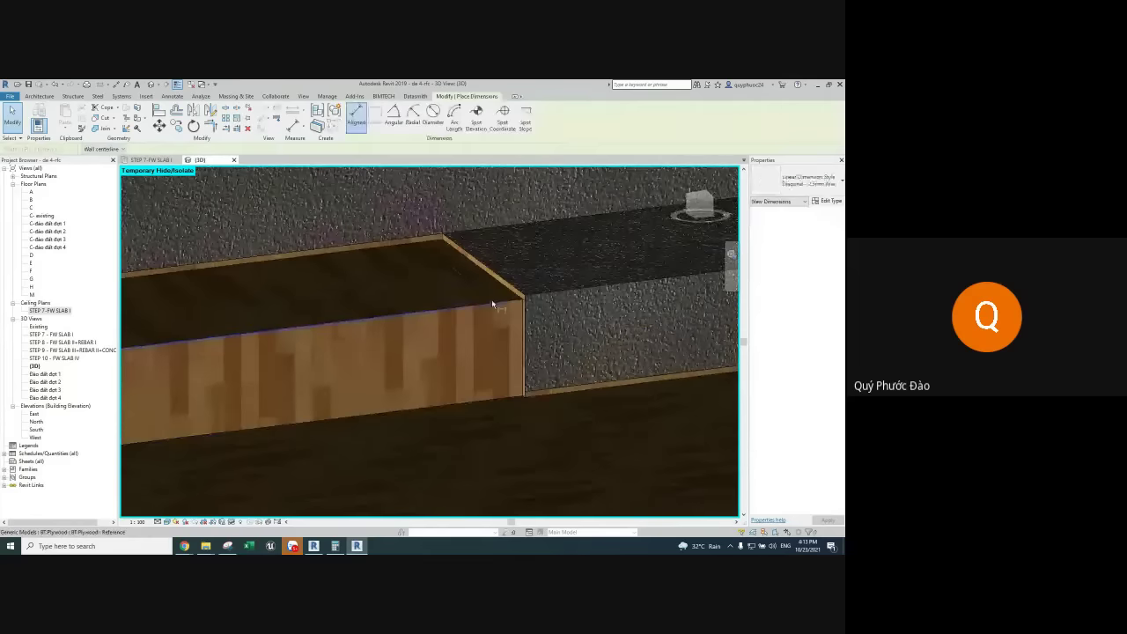
left_click(488, 299)
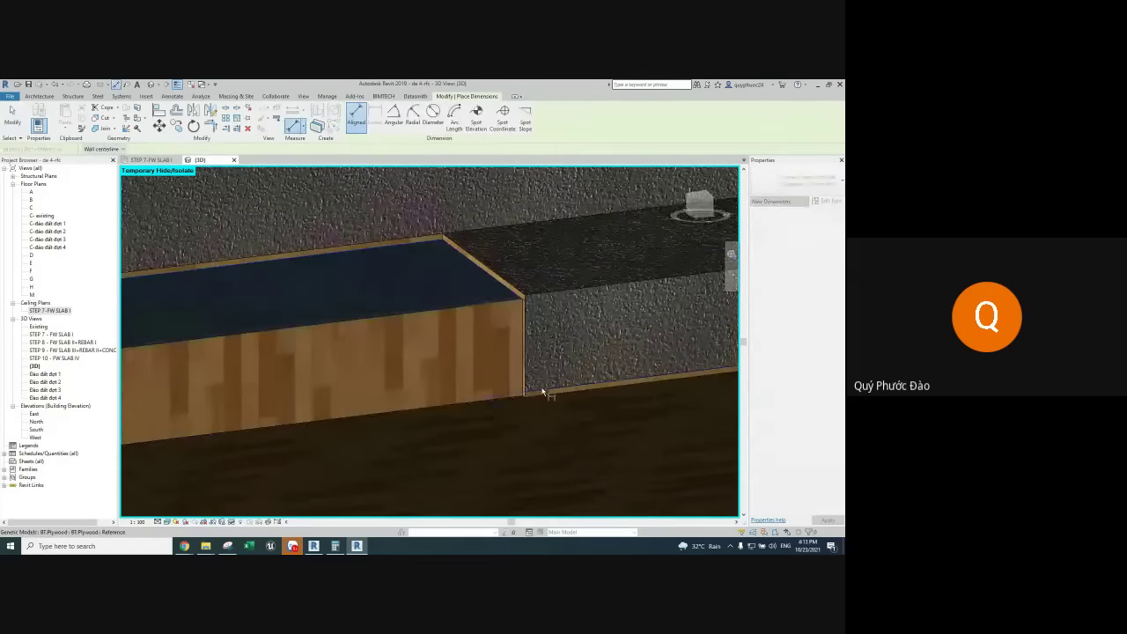
key("Escape")
key("Escape")
left_click(492, 370)
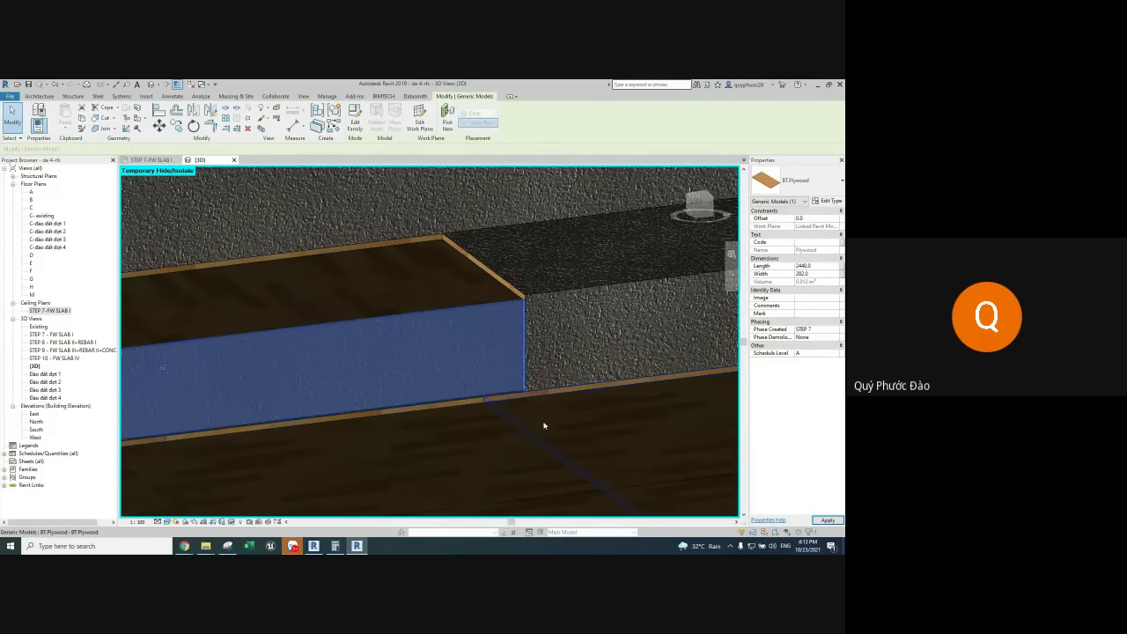
Align the beam-side plywood along the beam
mouse_move(543, 425)
middle_mouse_down("shift")
mouse_move(478, 411)
mouse_move(308, 420)
middle_mouse_up("shift")
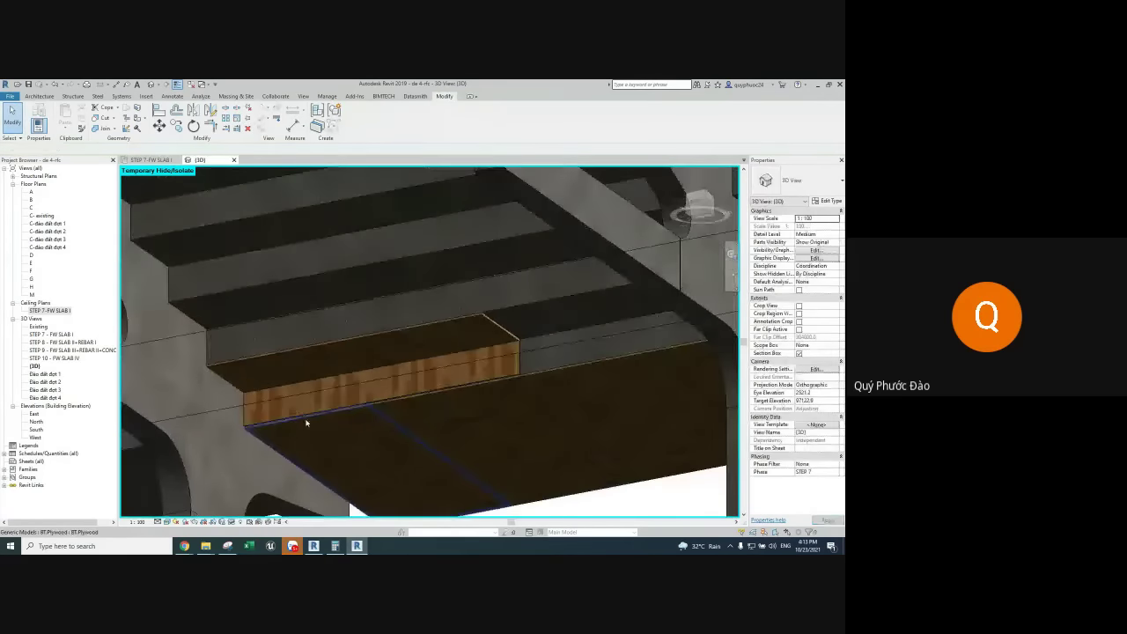
key("a")
key("l")
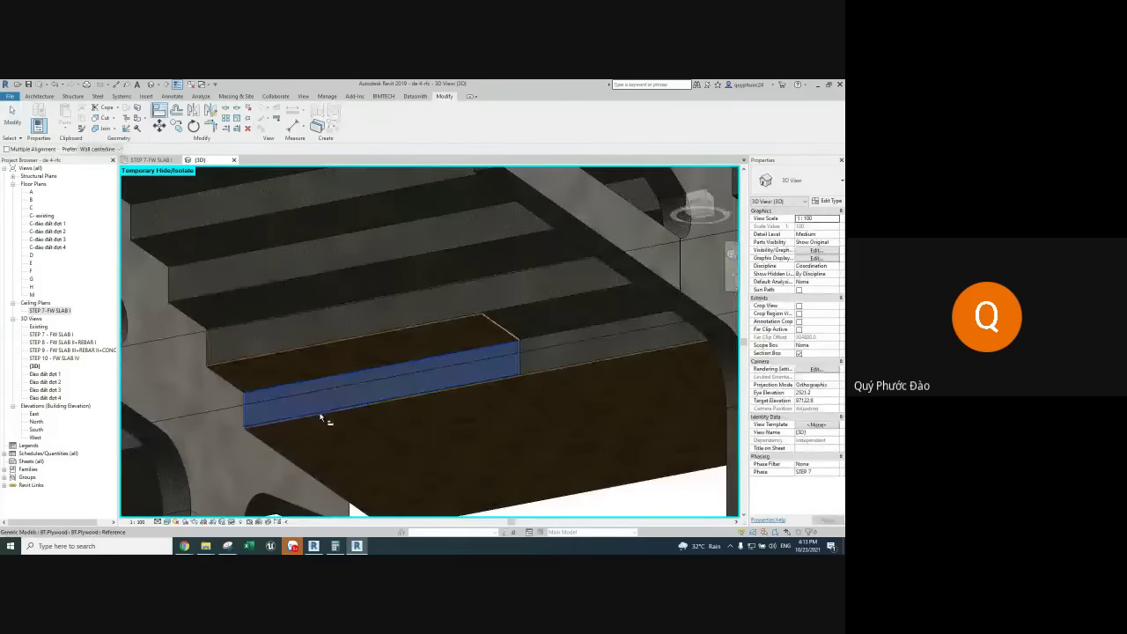
left_click(420, 399)
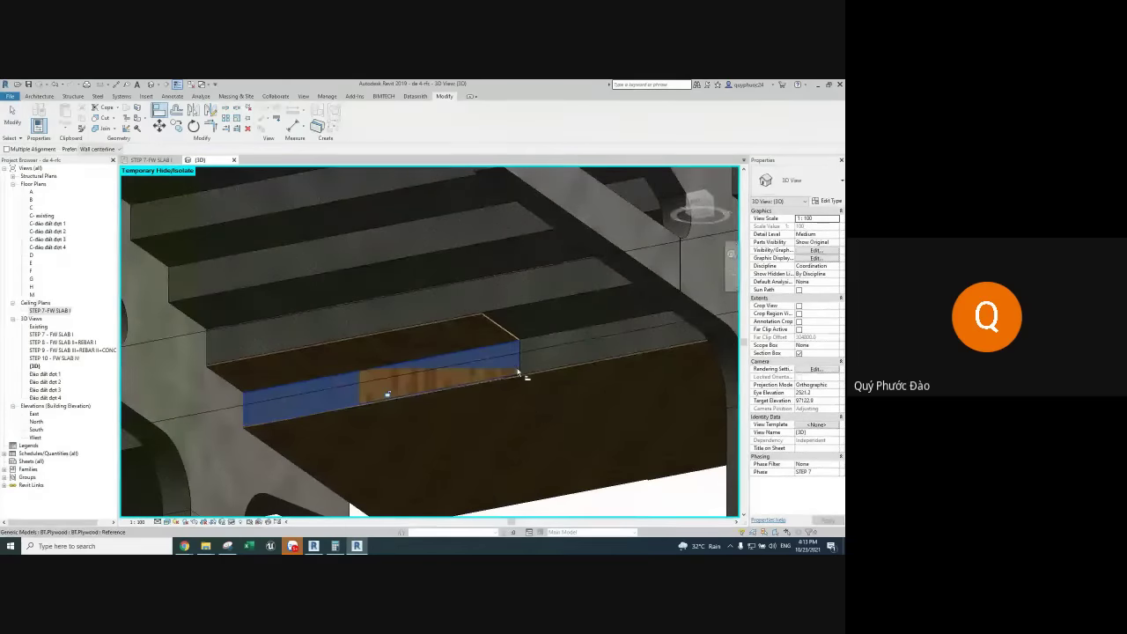
key("Escape")
key("Escape")
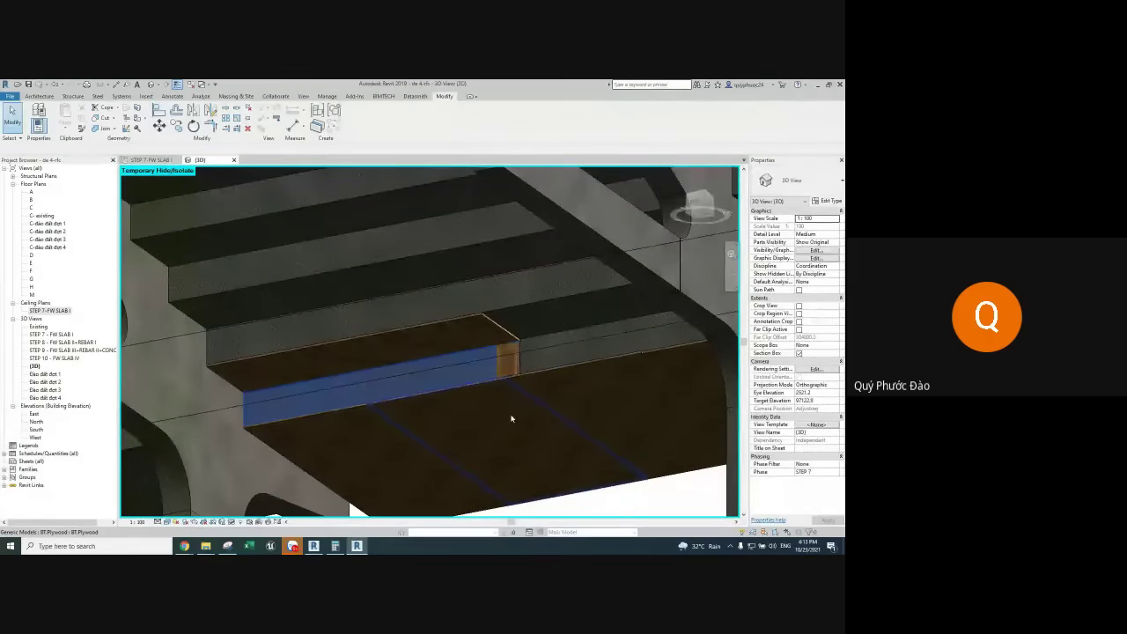
Select the soffit plywood sheets under the slab and, in Top view, move them 50
middle_click_drag(498, 428, 467, 413, "shift")
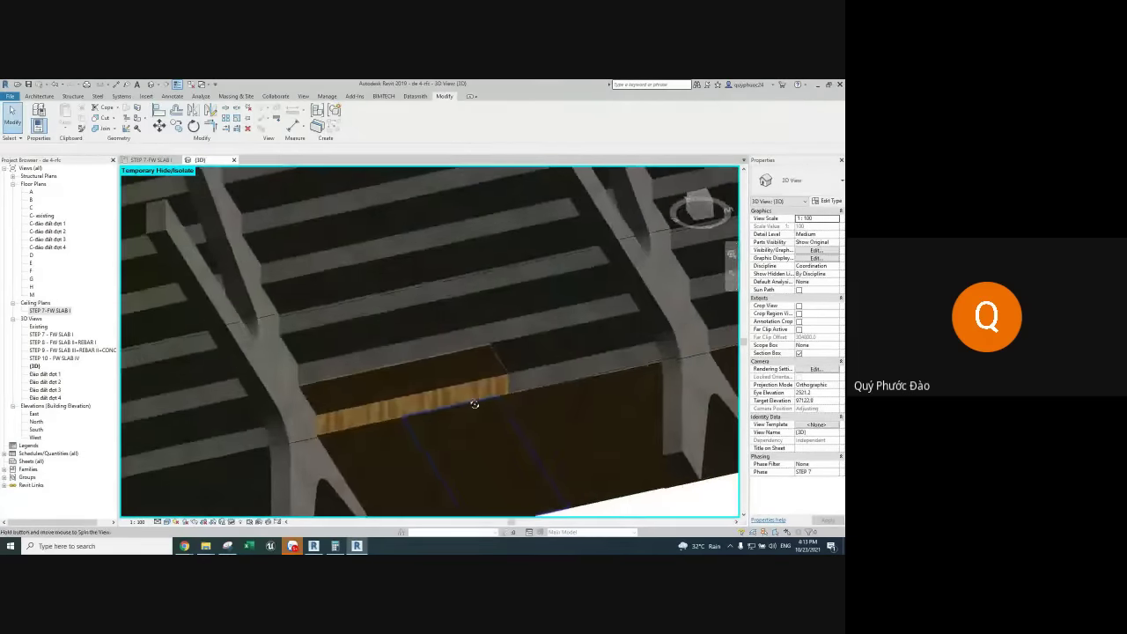
left_click(453, 433)
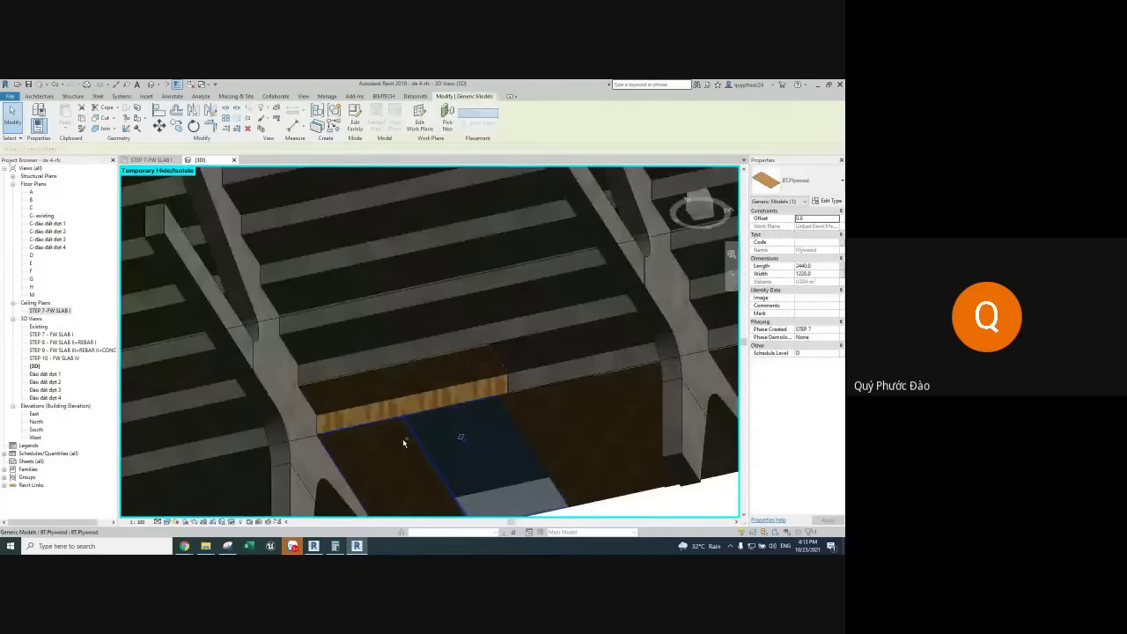
left_click(532, 403, "ctrl")
left_click(618, 394, "ctrl")
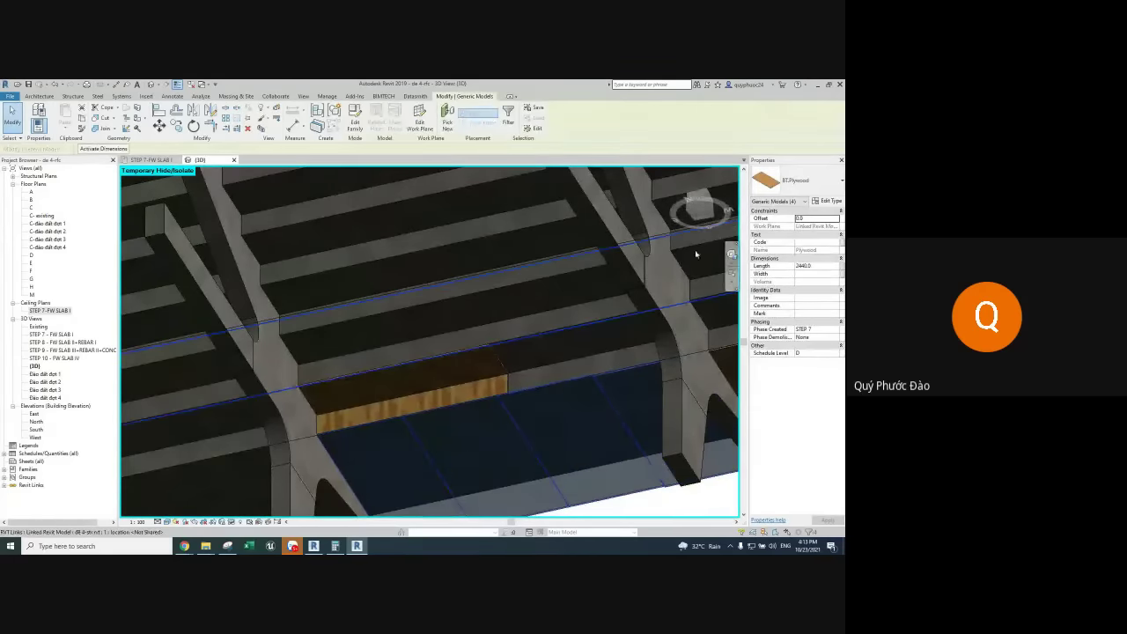
left_click(703, 218)
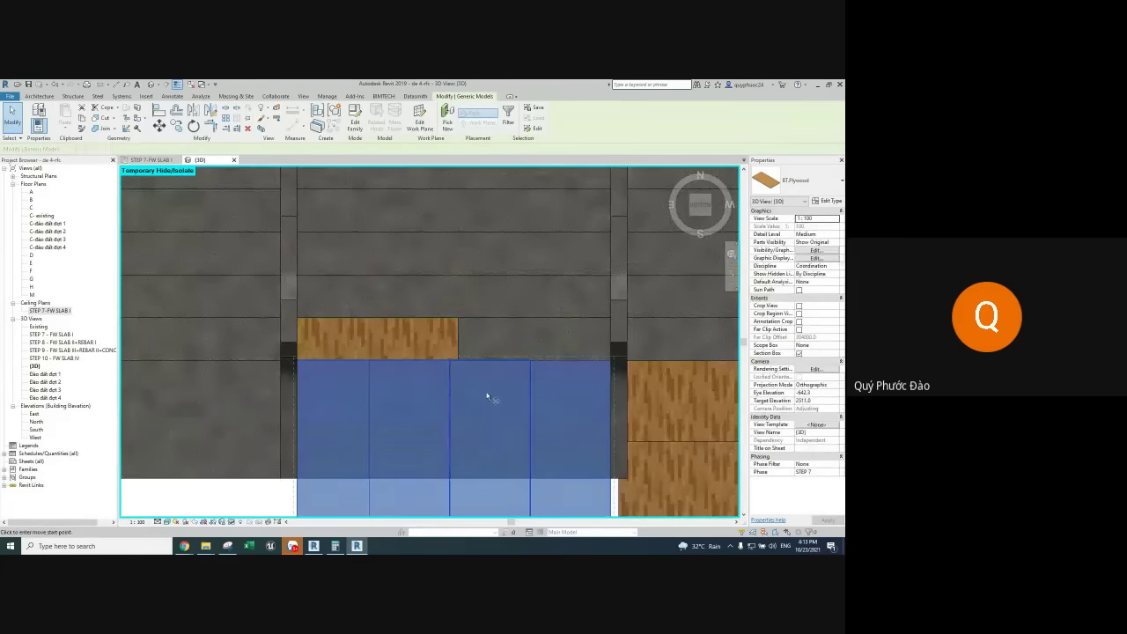
key("m")
key("v")
left_click(485, 380)
type("50")
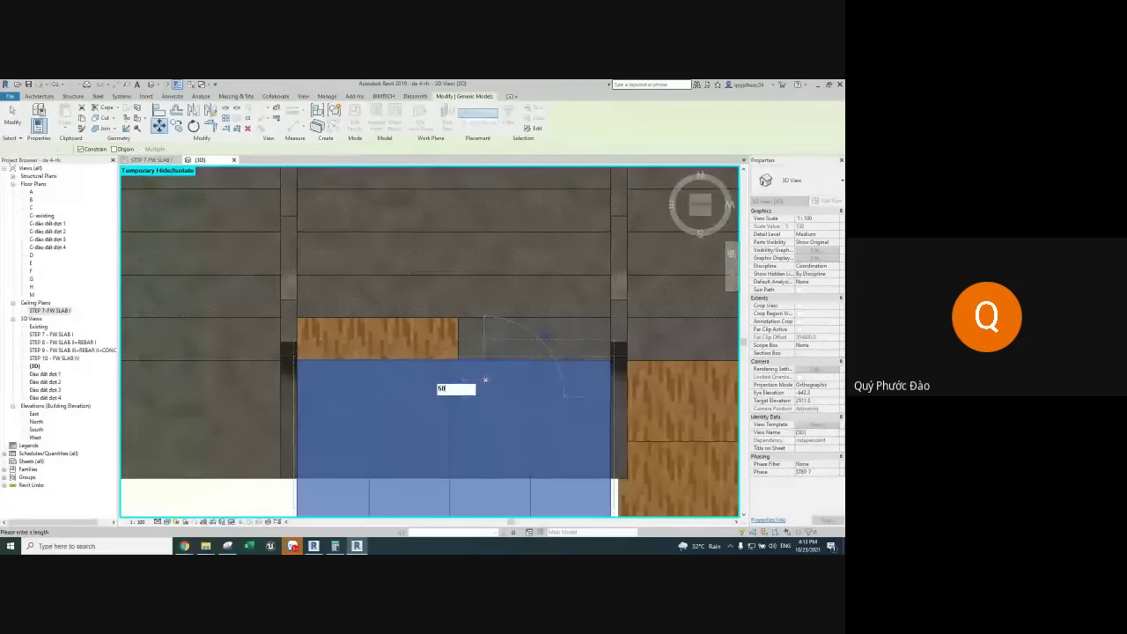
key("Return")
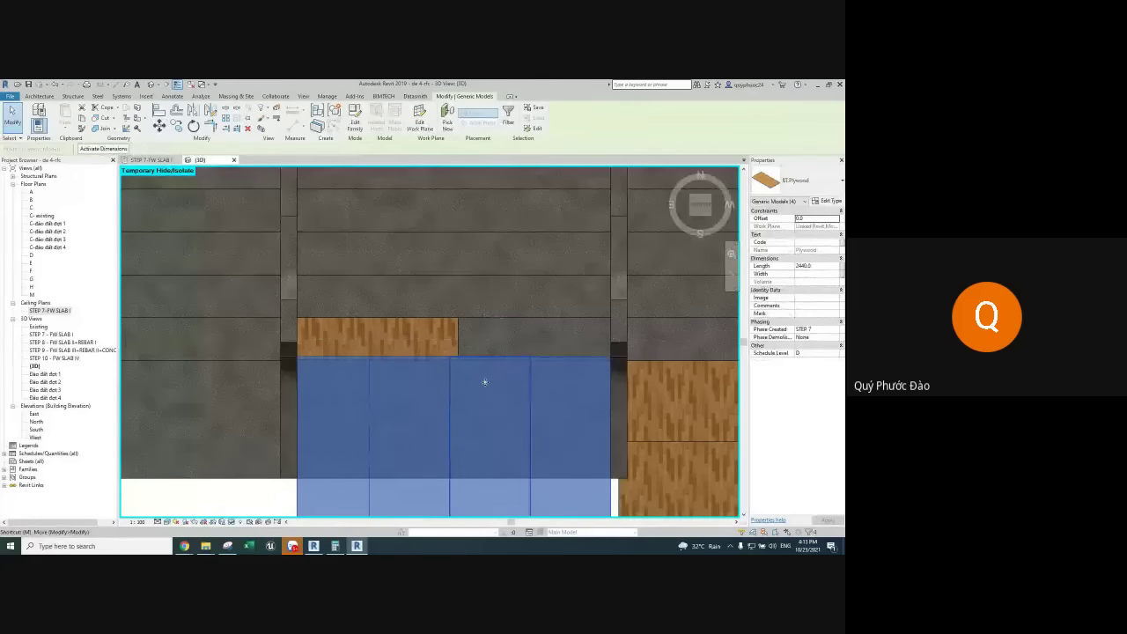
Cancel a second move of the sheets and orbit out to the whole slab
key("m")
key("v")
left_click(485, 384)
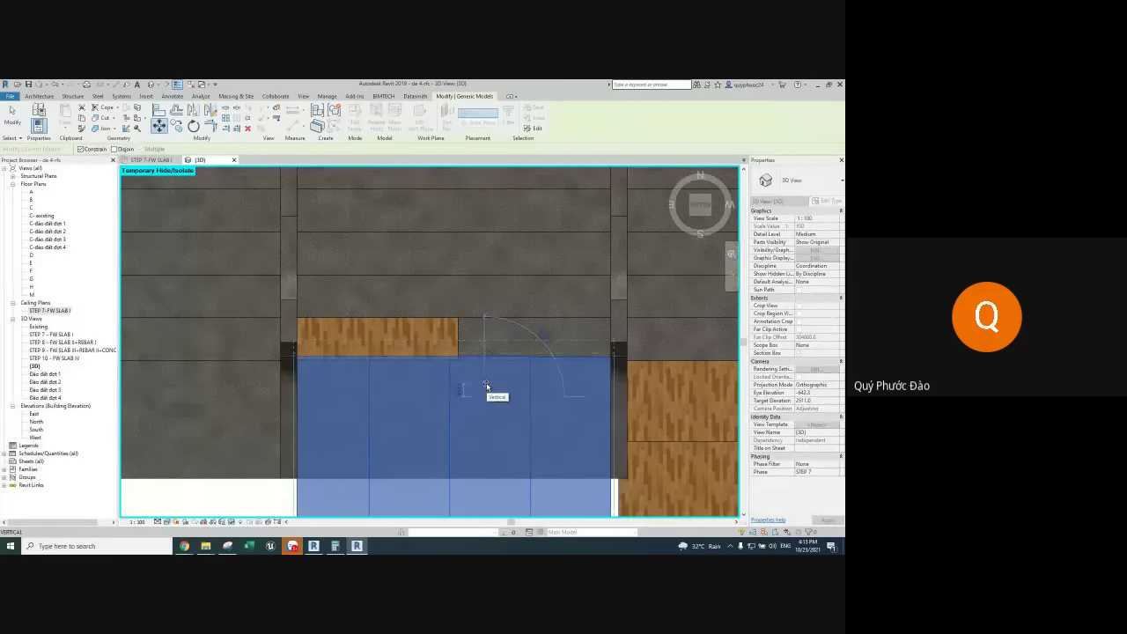
type("10")
key("BackSpace")
key("BackSpace")
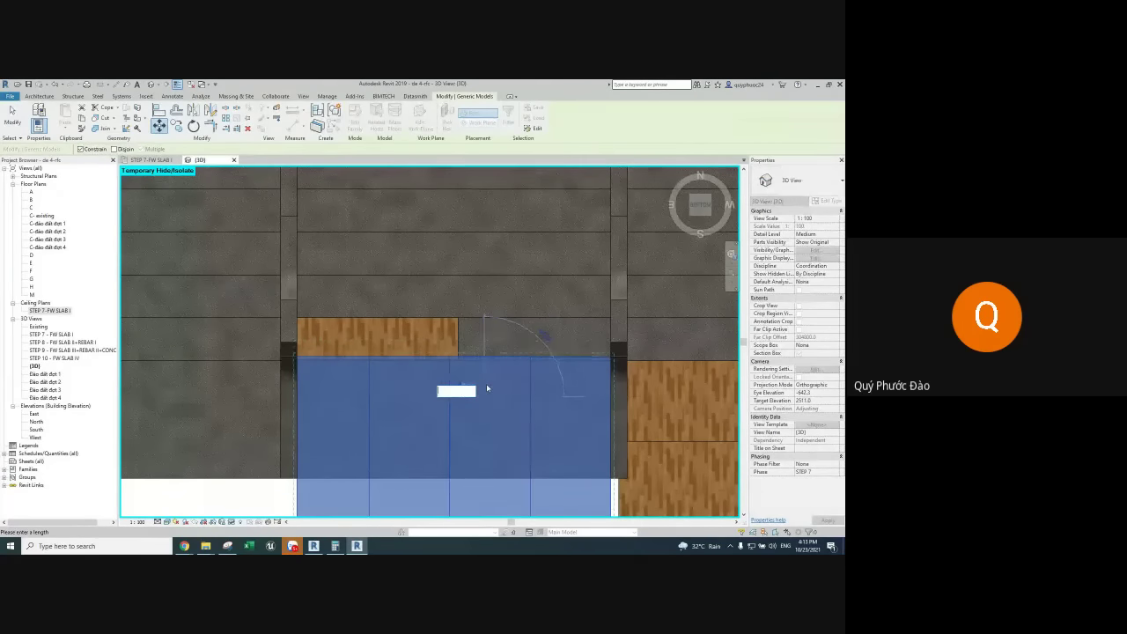
key("Return")
key("Escape")
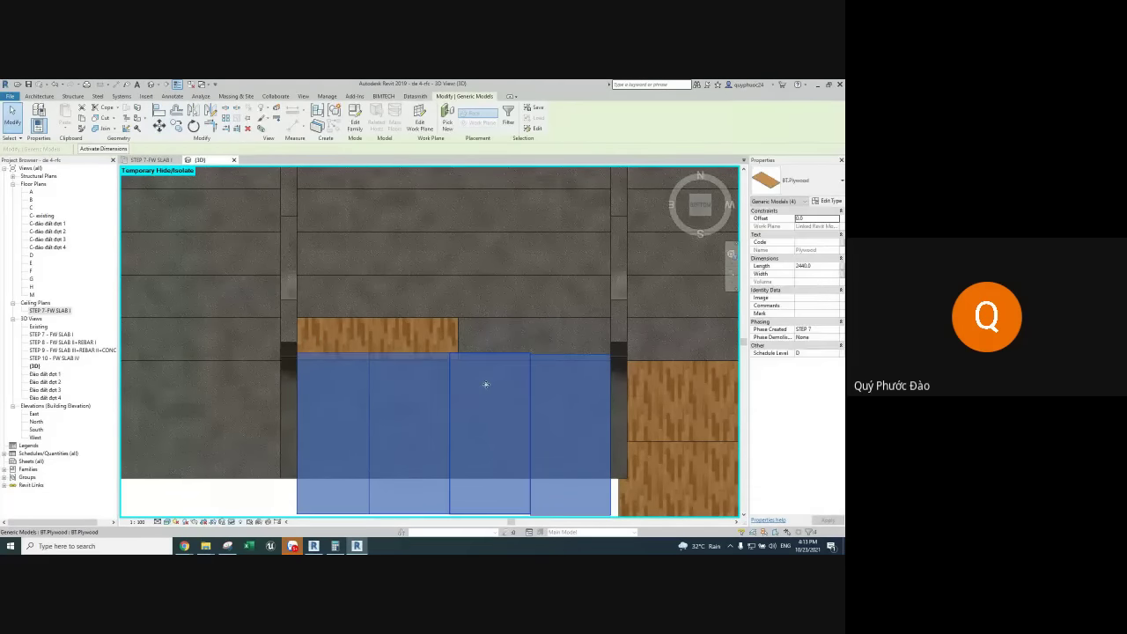
mouse_move(485, 382)
middle_mouse_down("shift")
mouse_move(528, 334)
mouse_move(467, 405)
mouse_move(476, 412)
mouse_move(451, 412)
mouse_move(420, 291)
middle_mouse_up("shift")
Load the BT.Purlin family by dragging it from the formwork families folder
scroll(450, 402, "up", 2)
scroll(423, 409, "up", 2)
scroll(307, 433, "up", 2)
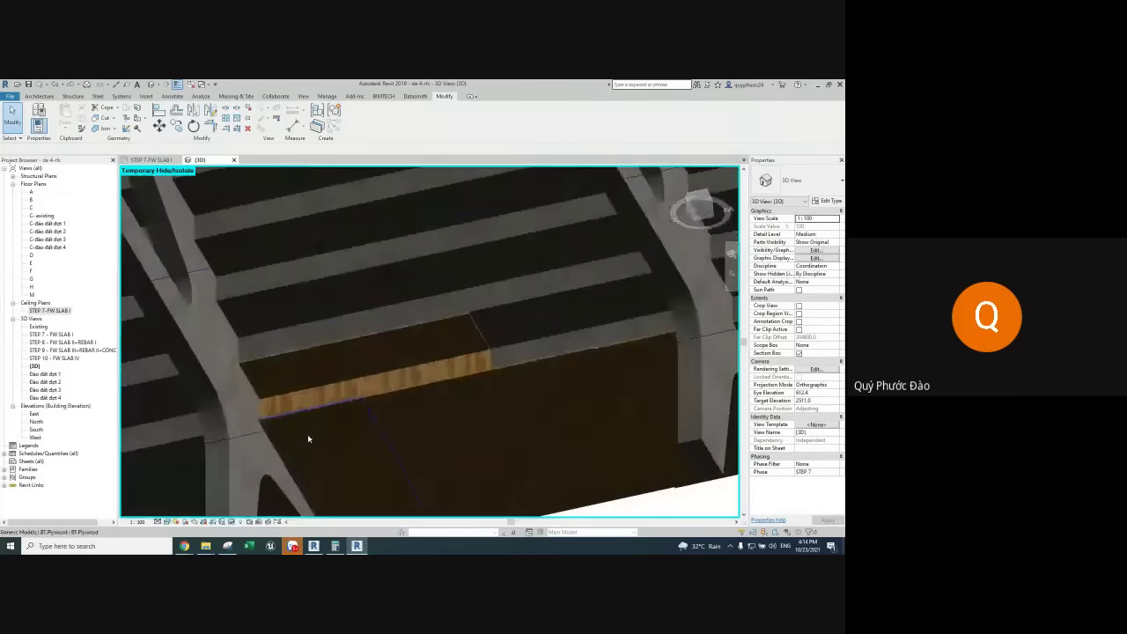
mouse_move(308, 433)
middle_mouse_down("shift")
mouse_move(378, 344)
mouse_move(382, 455)
mouse_move(340, 339)
mouse_move(350, 371)
mouse_move(336, 405)
middle_mouse_up("shift")
mouse_move(205, 546)
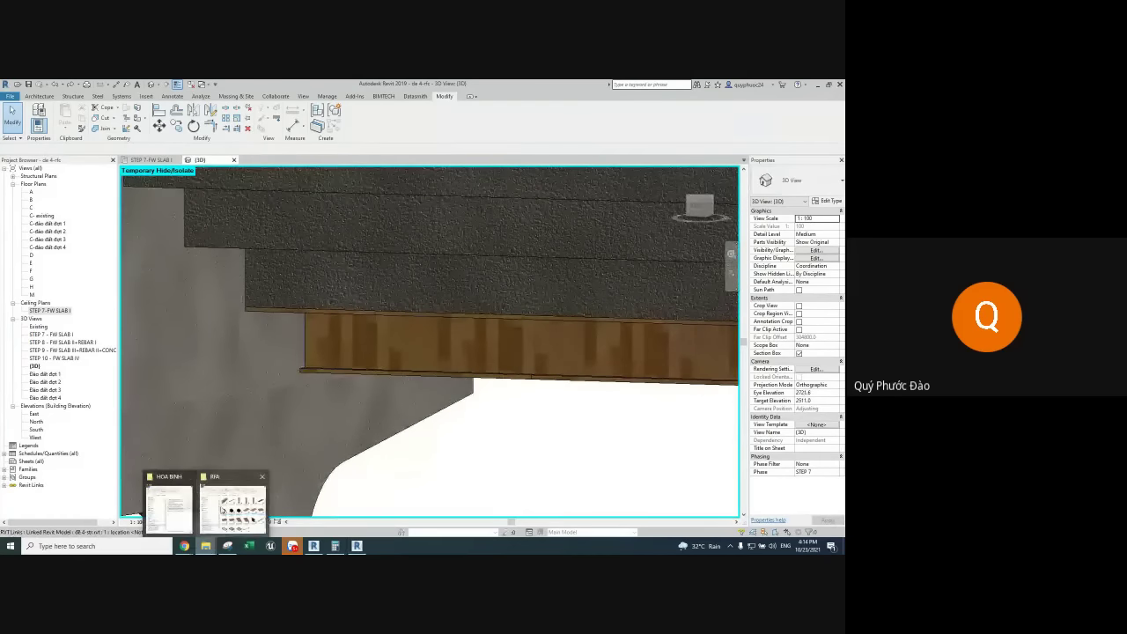
left_click(235, 513)
left_click(379, 405)
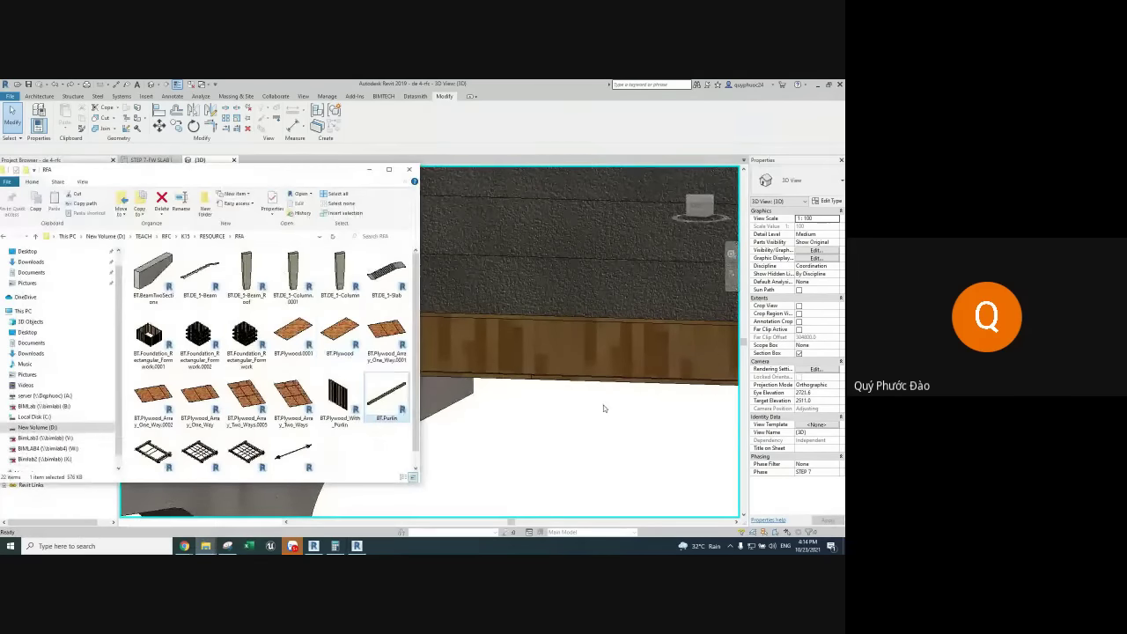
left_click_drag(604, 407, 664, 370)
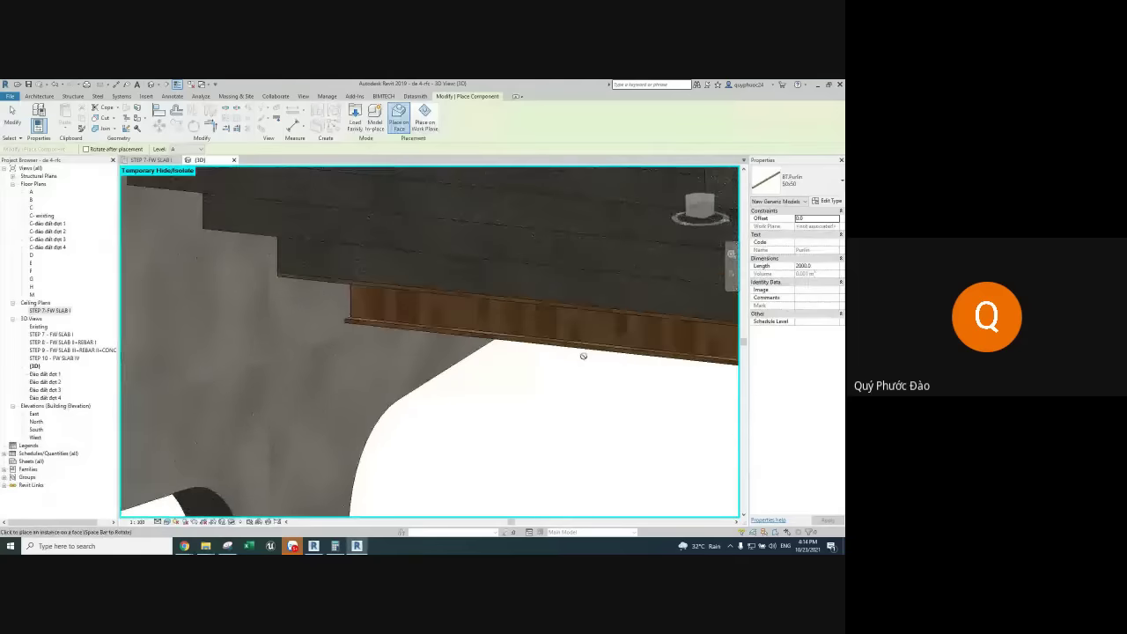
Place a BT-Purlin 50x50 along the plywood face and align it to the slab edge
middle_click_drag(581, 355, 528, 378, "shift")
scroll(352, 291, "up", 2)
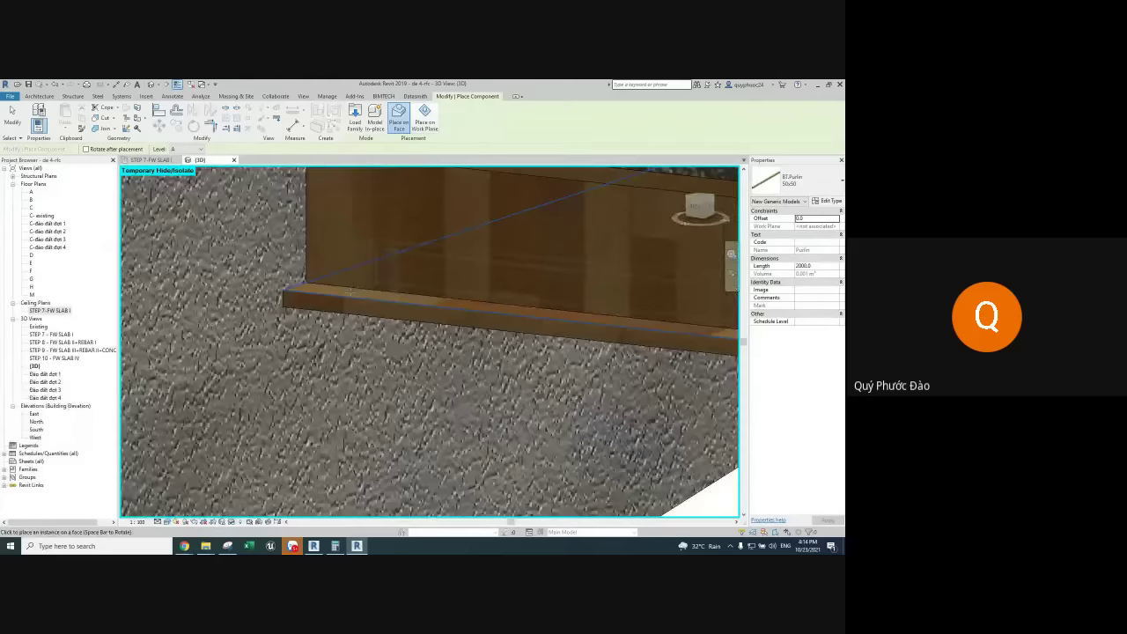
left_click(350, 291)
key("Escape")
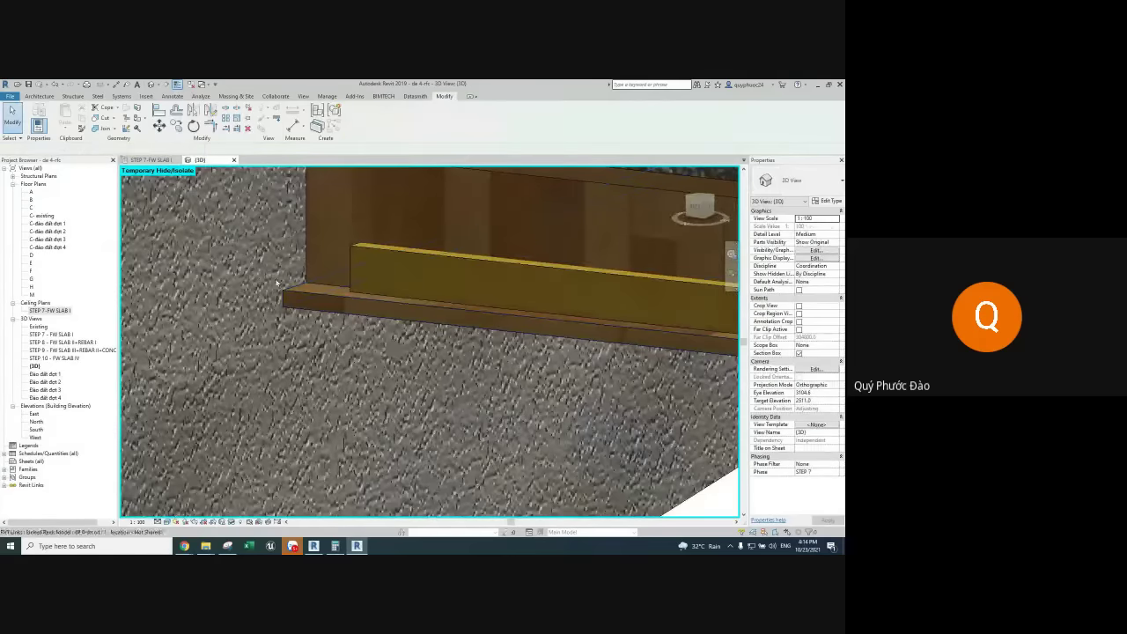
key("l")
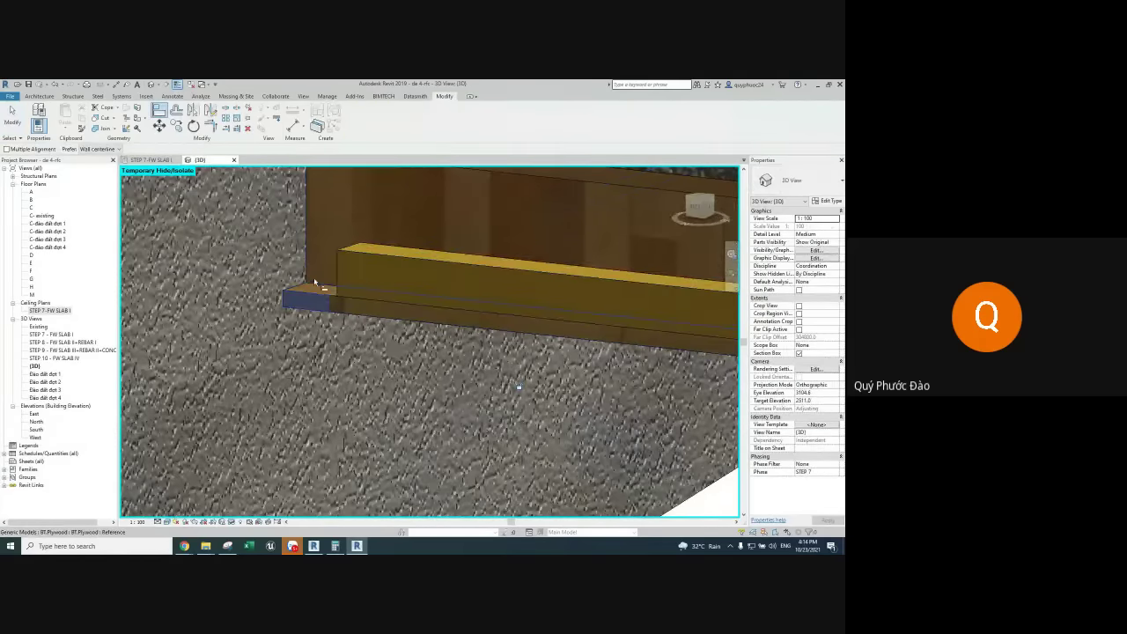
left_click(303, 281)
left_click(335, 281)
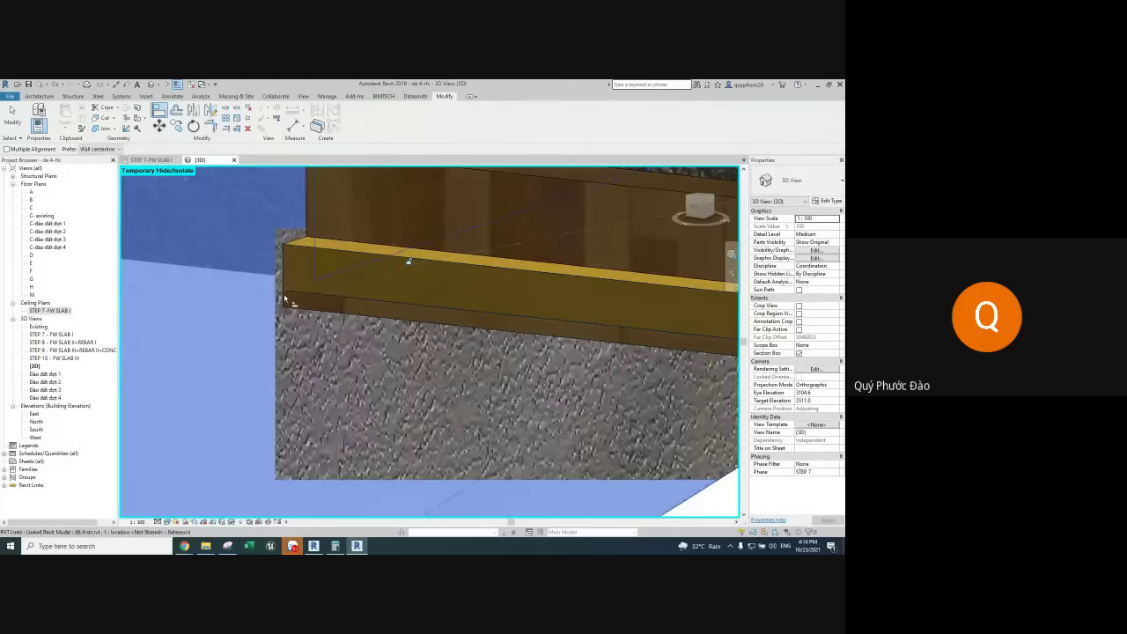
key("Escape")
Select the 2000-long purlin and orbit around it to check its position
mouse_move(346, 323)
middle_mouse_down("shift")
mouse_move(375, 271)
mouse_move(316, 284)
mouse_move(302, 314)
middle_mouse_up("shift")
left_click(317, 284)
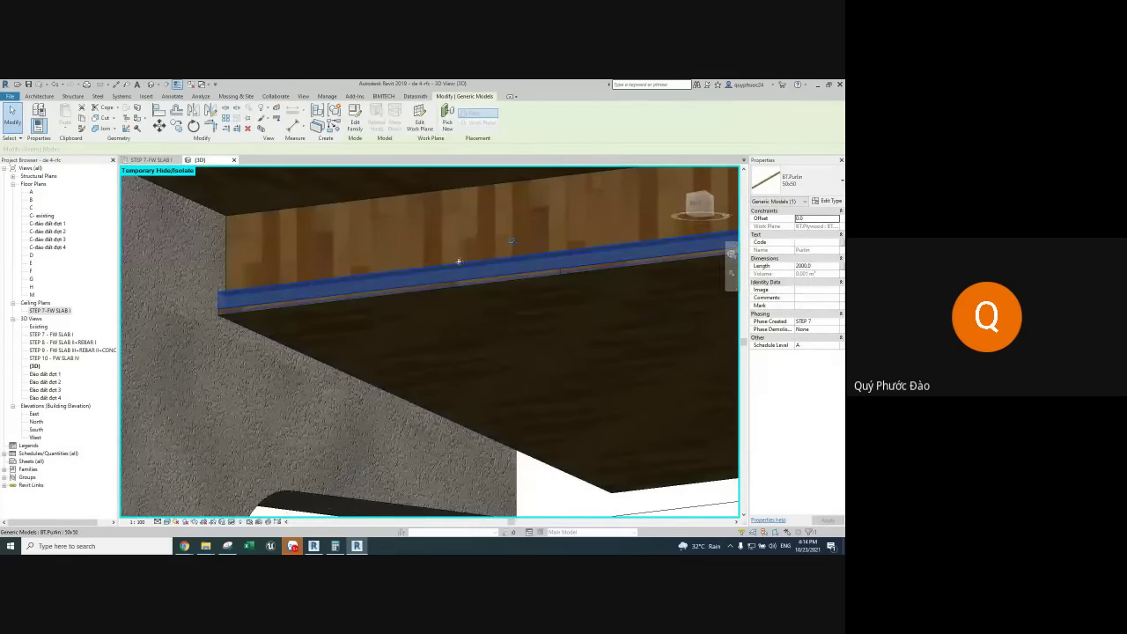
mouse_move(339, 284)
middle_mouse_down("shift")
mouse_move(368, 267)
mouse_move(345, 291)
middle_mouse_up("shift")
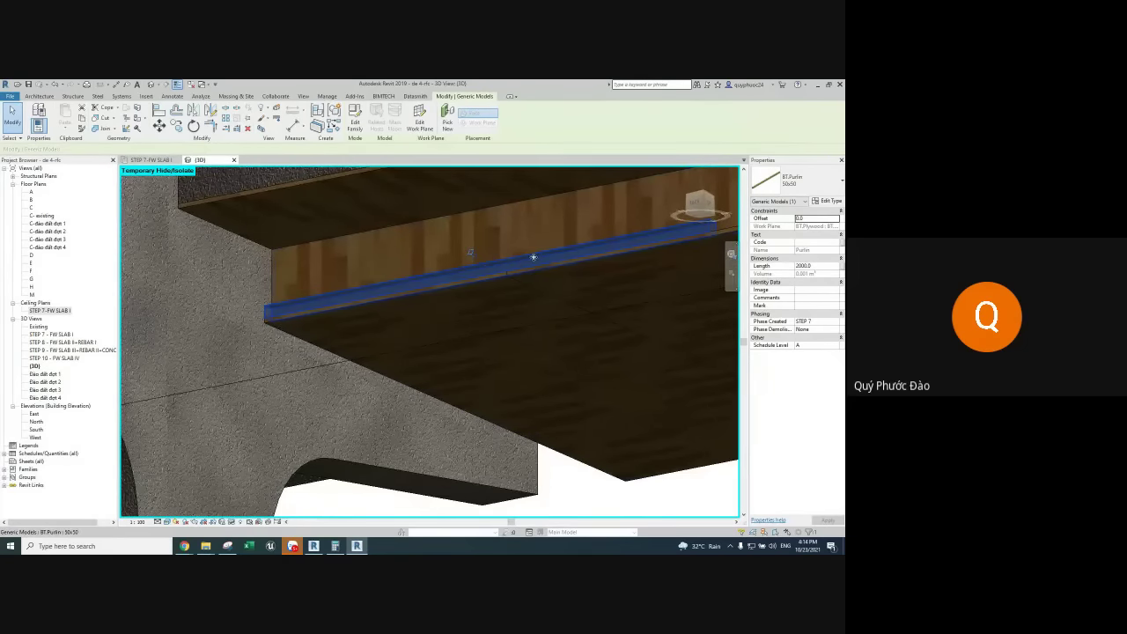
key("c")
key("s")
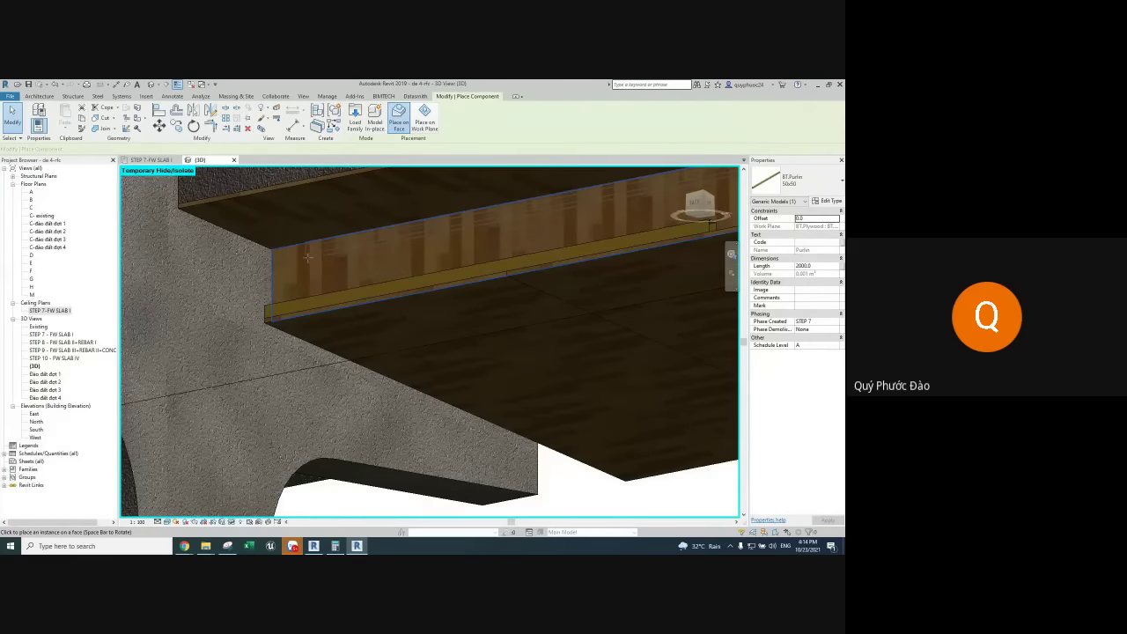
key("Escape")
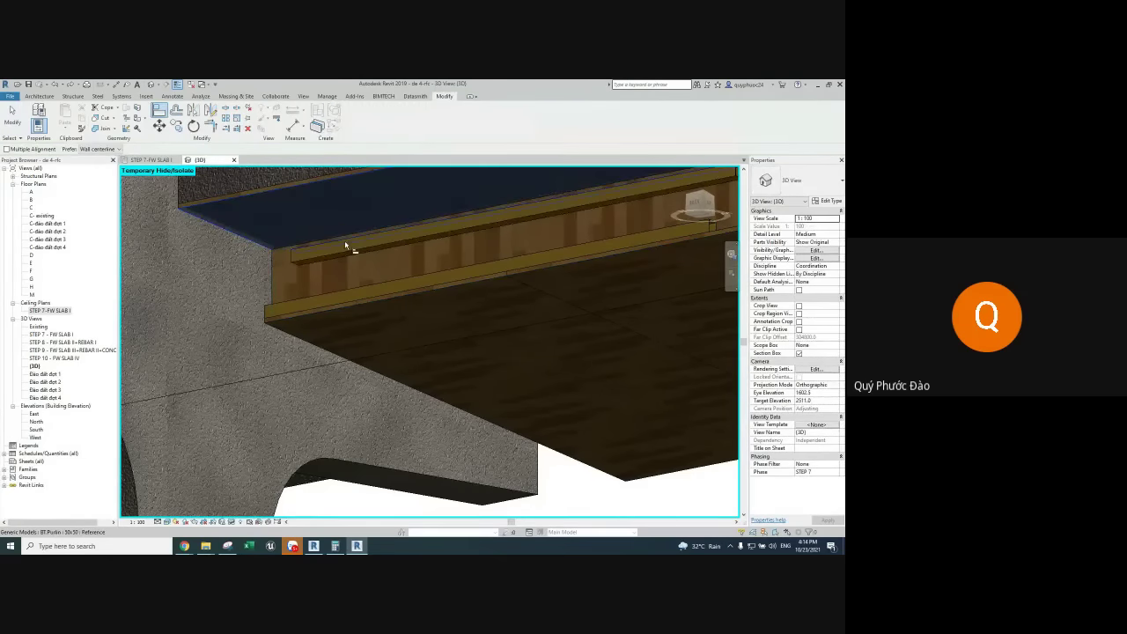
mouse_move(268, 264)
middle_mouse_down("shift")
mouse_move(299, 254)
mouse_move(369, 316)
mouse_move(340, 358)
mouse_move(254, 397)
mouse_move(278, 365)
mouse_move(256, 355)
mouse_move(246, 367)
mouse_move(266, 384)
mouse_move(282, 378)
middle_mouse_up("shift")
Drag the section box face inward so it cuts through the stair
scroll(282, 379, "down", 3)
middle_click_drag(455, 402, 555, 343, "shift")
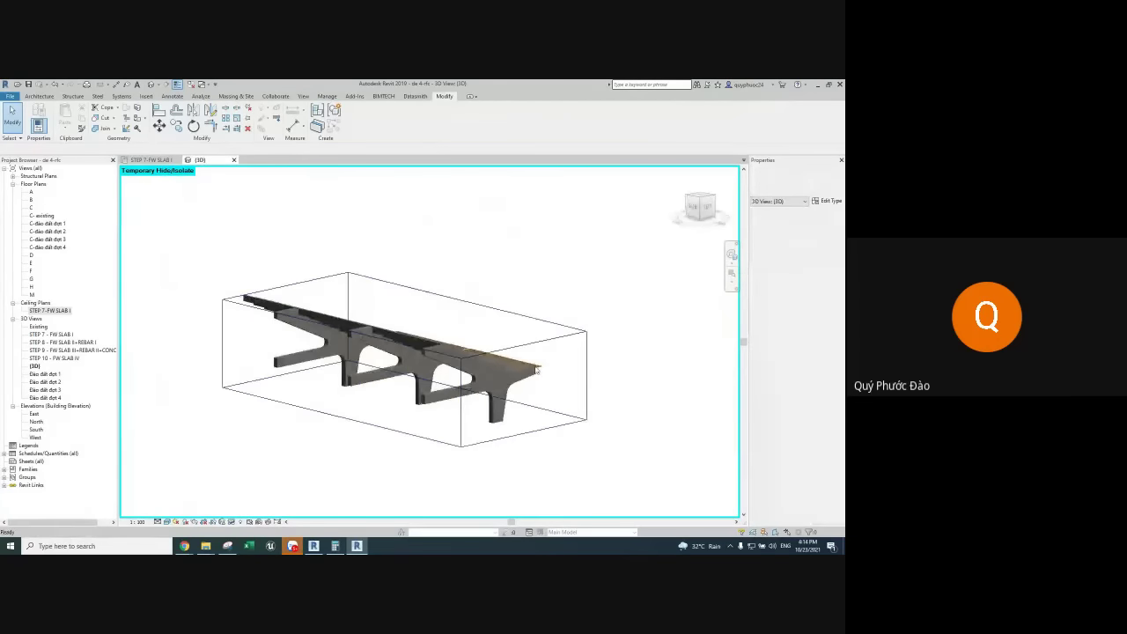
left_click(556, 342)
mouse_move(555, 343)
left_mouse_down()
mouse_move(498, 382)
mouse_move(513, 388)
left_mouse_up()
key("Escape")
Switch to the LEFT view, tilt slightly, and place a BT.Plywood piece on a step face
mouse_move(528, 396)
middle_mouse_down("shift")
mouse_move(572, 408)
mouse_move(500, 365)
mouse_move(642, 272)
middle_mouse_up("shift")
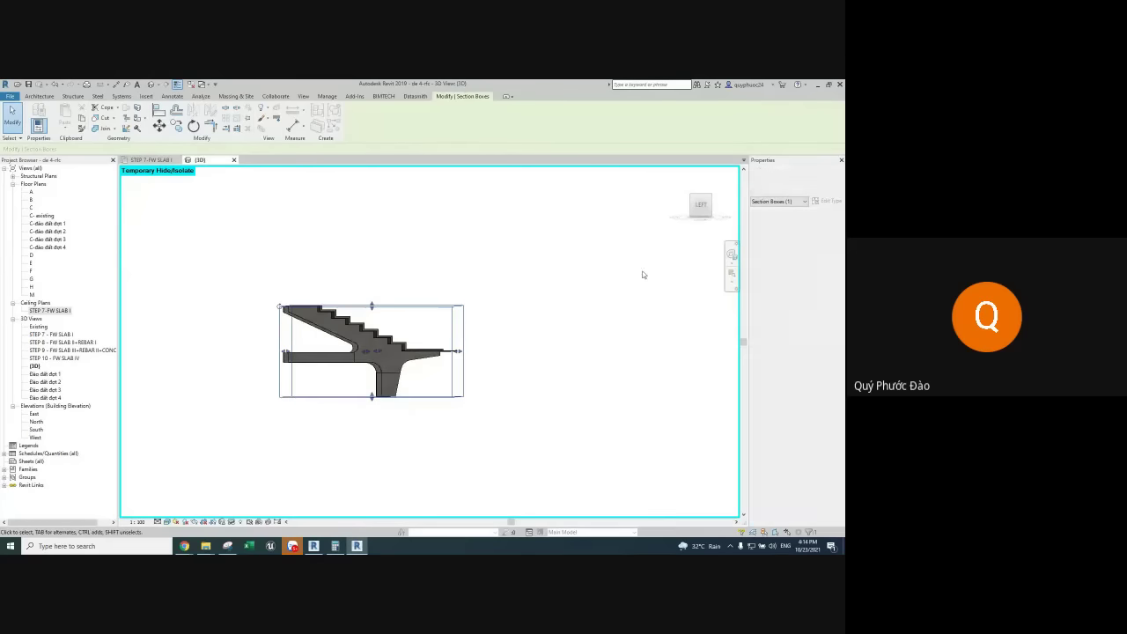
left_click(703, 208)
mouse_move(452, 324)
middle_mouse_down("shift")
mouse_move(498, 322)
mouse_move(461, 330)
mouse_move(394, 376)
mouse_move(383, 370)
mouse_move(528, 322)
mouse_move(417, 342)
mouse_move(411, 354)
middle_mouse_up("shift")
key("c")
key("s")
scroll(374, 365, "up", 5)
left_click(361, 374)
key("Escape")
key("Escape")
Start aligning the new plywood piece with AL, then cancel
key("a")
key("l")
scroll(498, 352, "up", 3)
key("Escape")
scroll(415, 342, "up", 3)
Check that the plywood strip on the step face is 2440 long and 300 wide
left_click(411, 354)
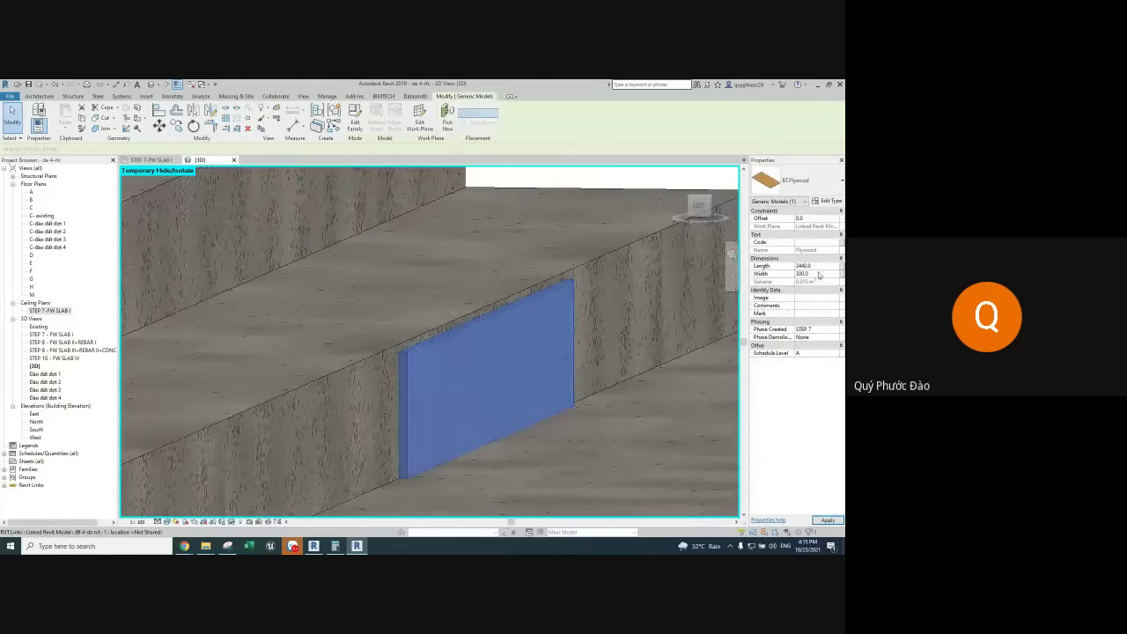
key("Escape")
middle_click_drag(533, 367, 513, 378, "shift")
left_click(513, 377)
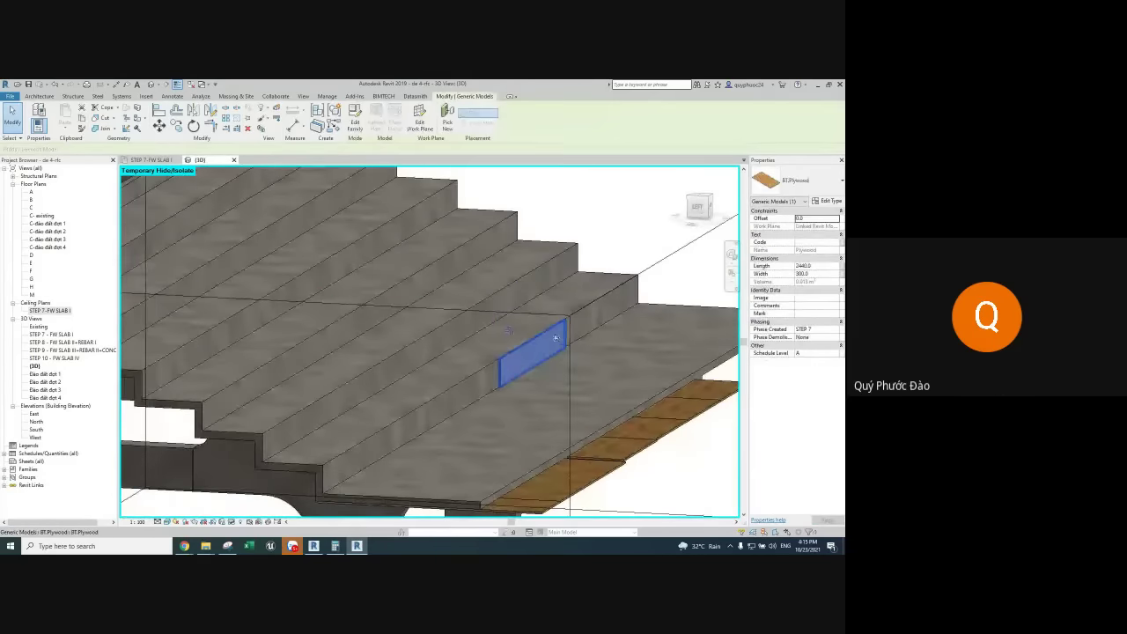
key("Escape")
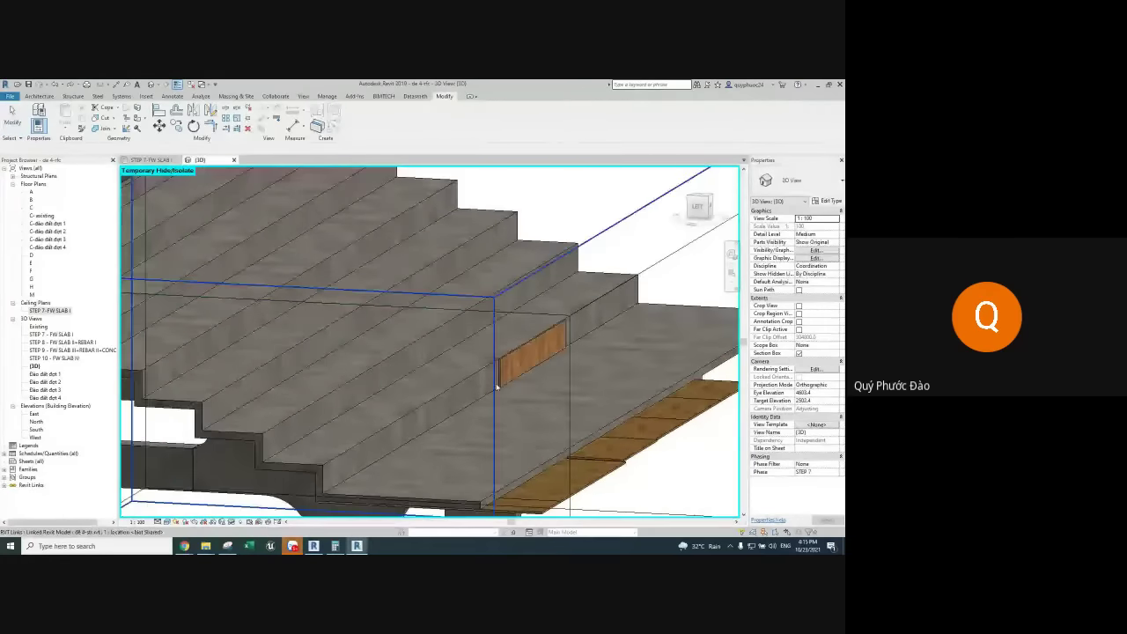
left_click(516, 376)
mouse_move(516, 376)
middle_mouse_down("shift")
mouse_move(367, 355)
mouse_move(543, 399)
mouse_move(652, 372)
middle_mouse_up("shift")
key("Escape")
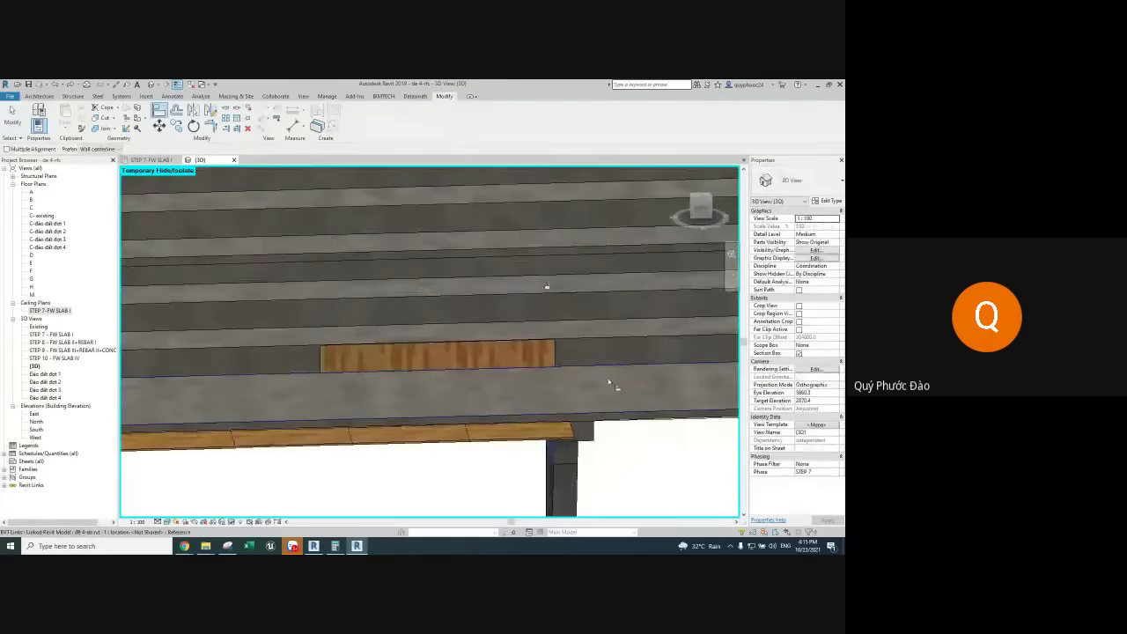
Orbit above the stepped slab and select a plywood sheet under it
mouse_move(576, 402)
middle_mouse_down("shift")
mouse_move(631, 411)
mouse_move(604, 465)
mouse_move(616, 297)
mouse_move(573, 340)
mouse_move(576, 287)
mouse_move(452, 329)
mouse_move(467, 339)
middle_mouse_up("shift")
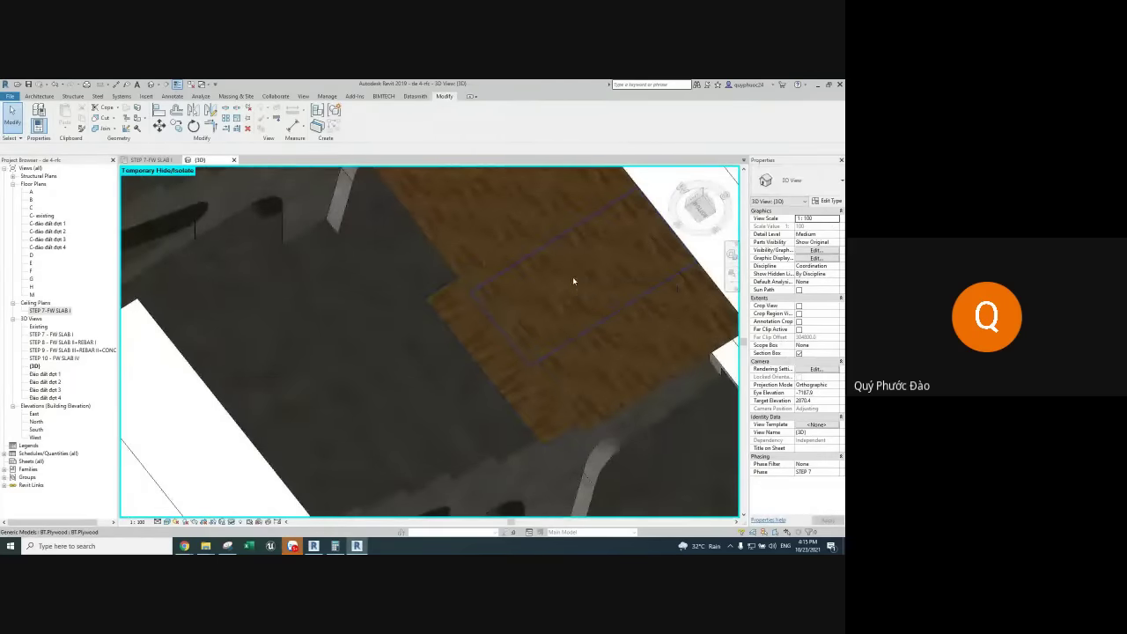
mouse_move(573, 280)
middle_mouse_down("shift")
mouse_move(583, 370)
mouse_move(458, 255)
middle_mouse_up("shift")
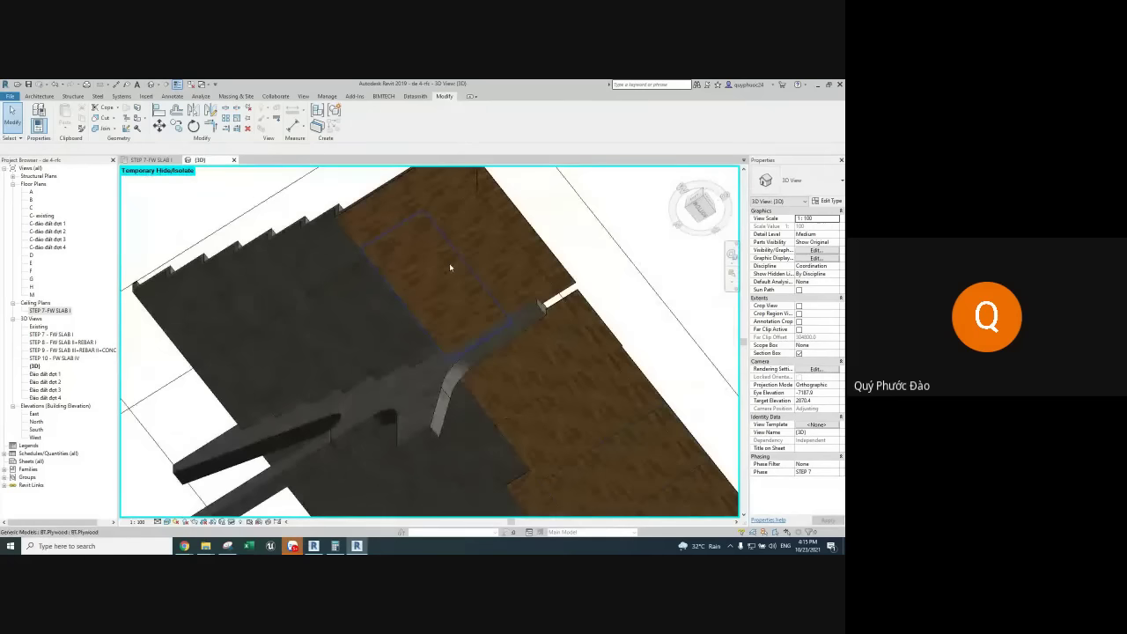
left_click(450, 266)
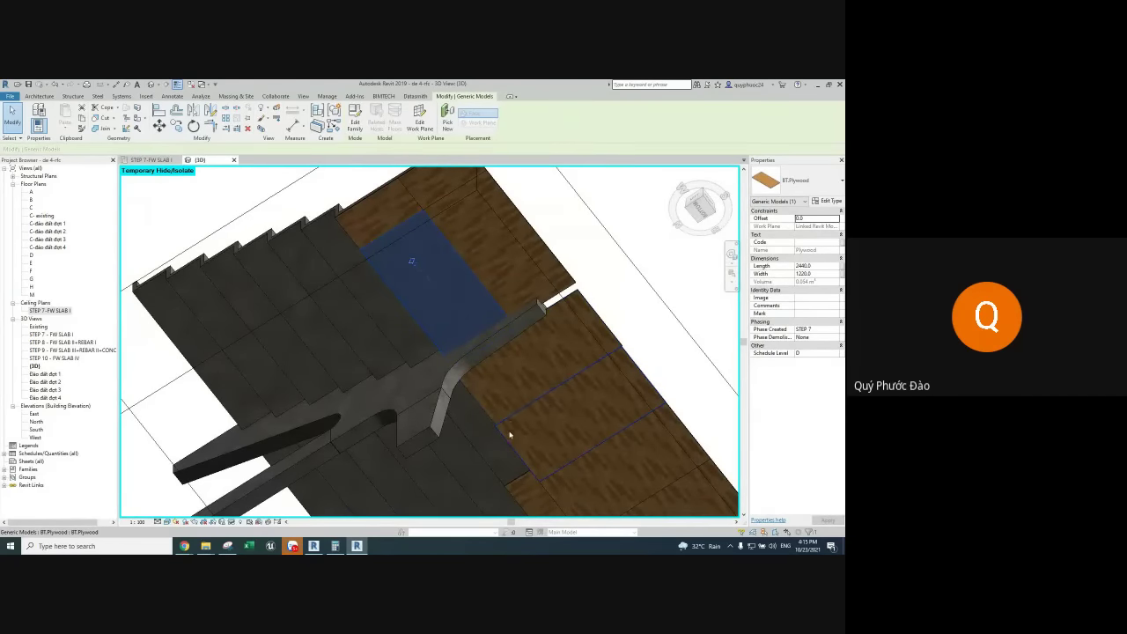
scroll(508, 434, "up", 2)
scroll(493, 437, "up", 2)
Select the plywood sheet beside the beam and view it from the TOP
key("a")
key("l")
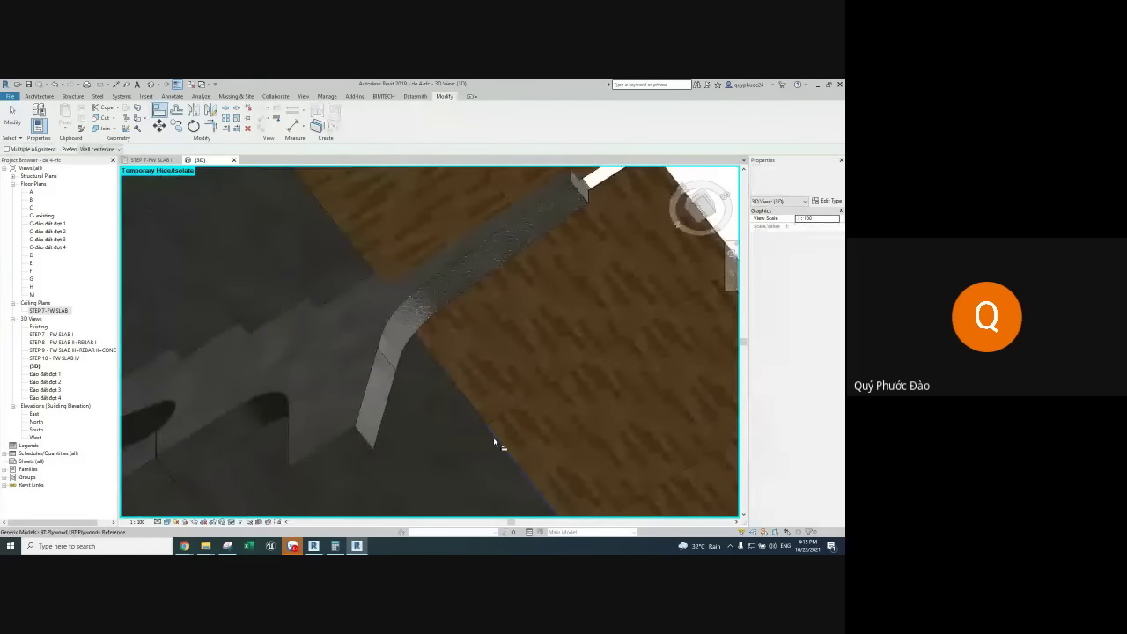
key("Escape")
mouse_move(509, 423)
middle_mouse_down("shift")
mouse_move(485, 386)
mouse_move(621, 430)
middle_mouse_up("shift")
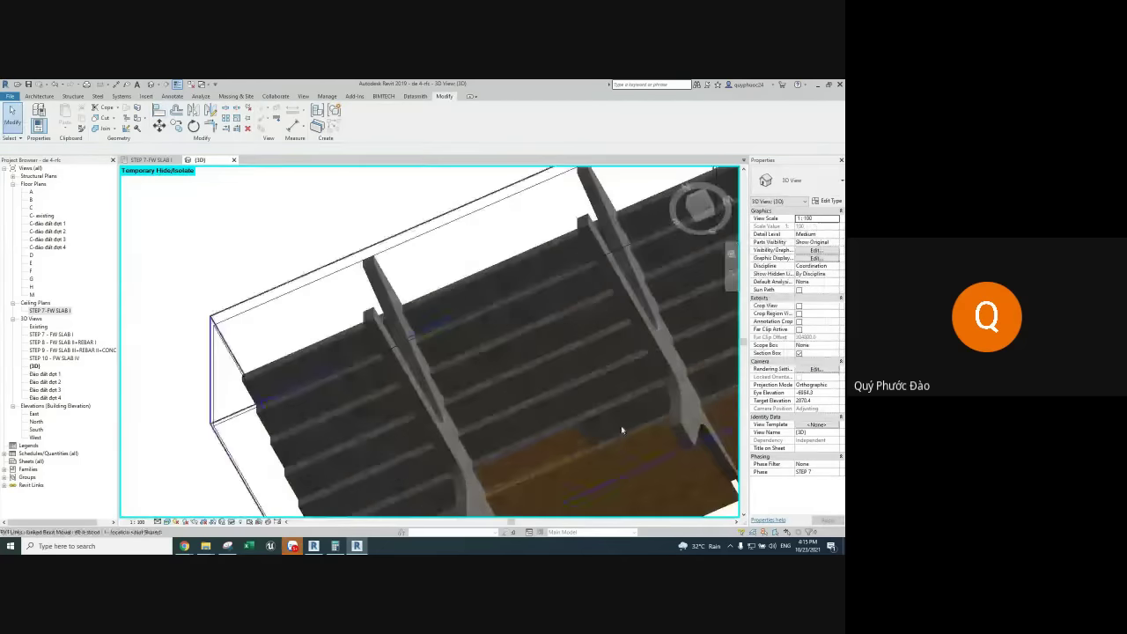
left_click(573, 449)
scroll(583, 440, "up", 3)
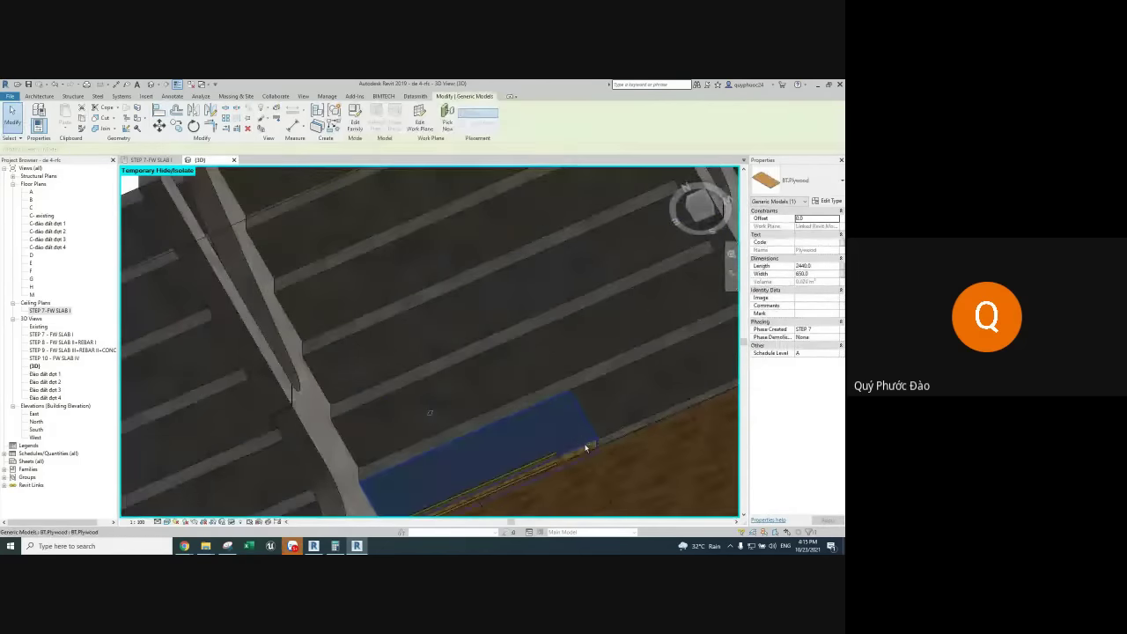
left_click(700, 205)
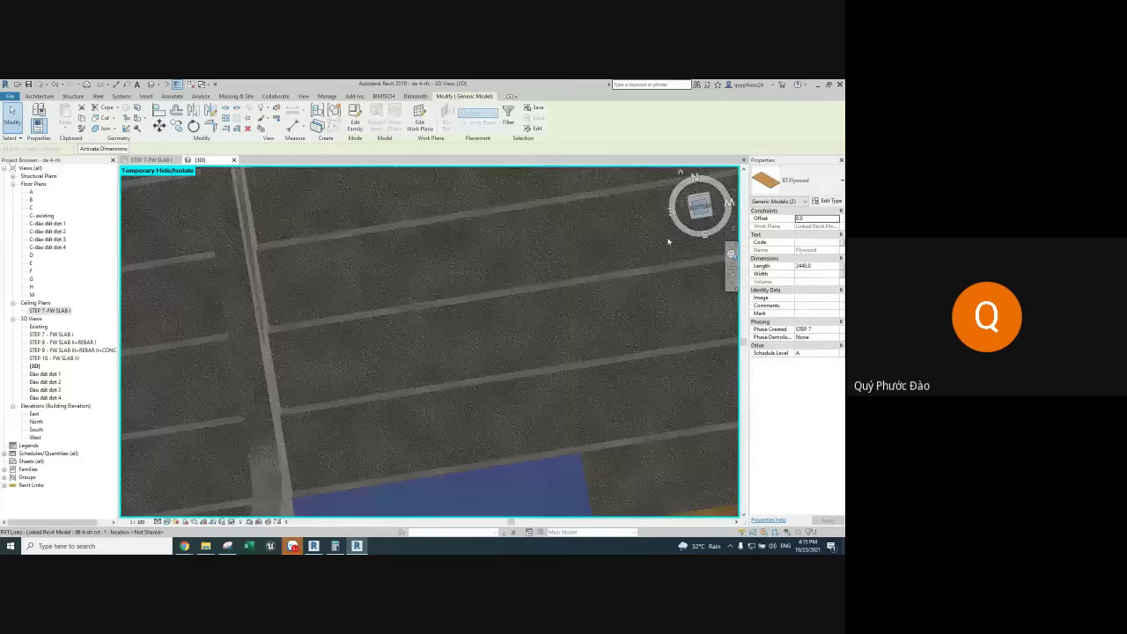
mouse_move(524, 346)
middle_mouse_down()
mouse_move(524, 240)
mouse_move(329, 404)
middle_mouse_up()
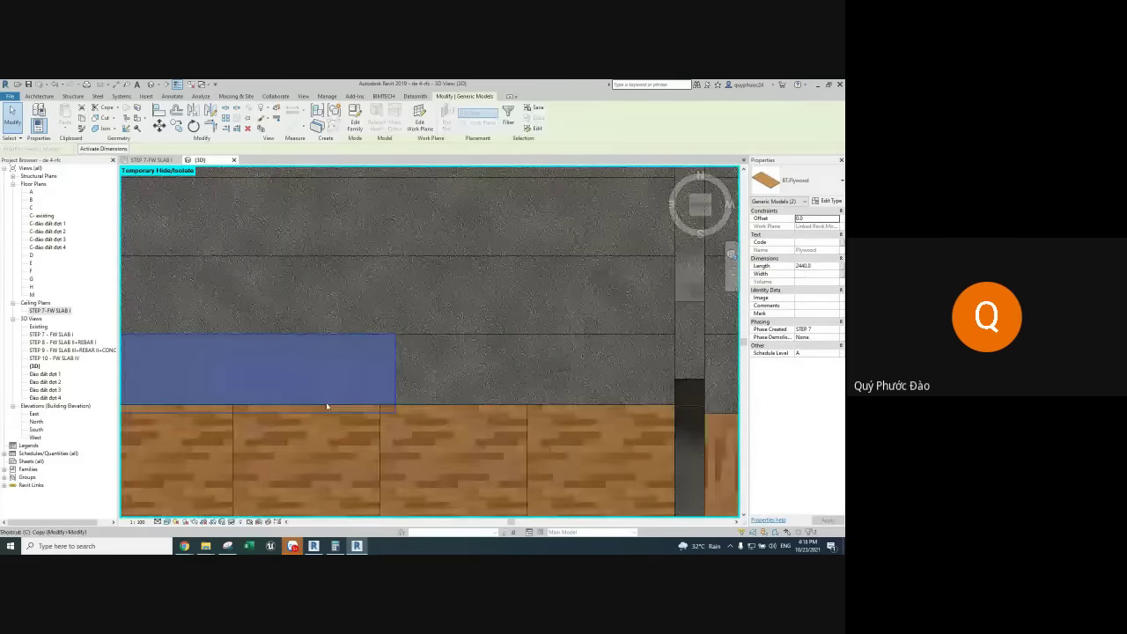
Copy the plywood sheet 2440 along, next to the original
key("c")
key("c")
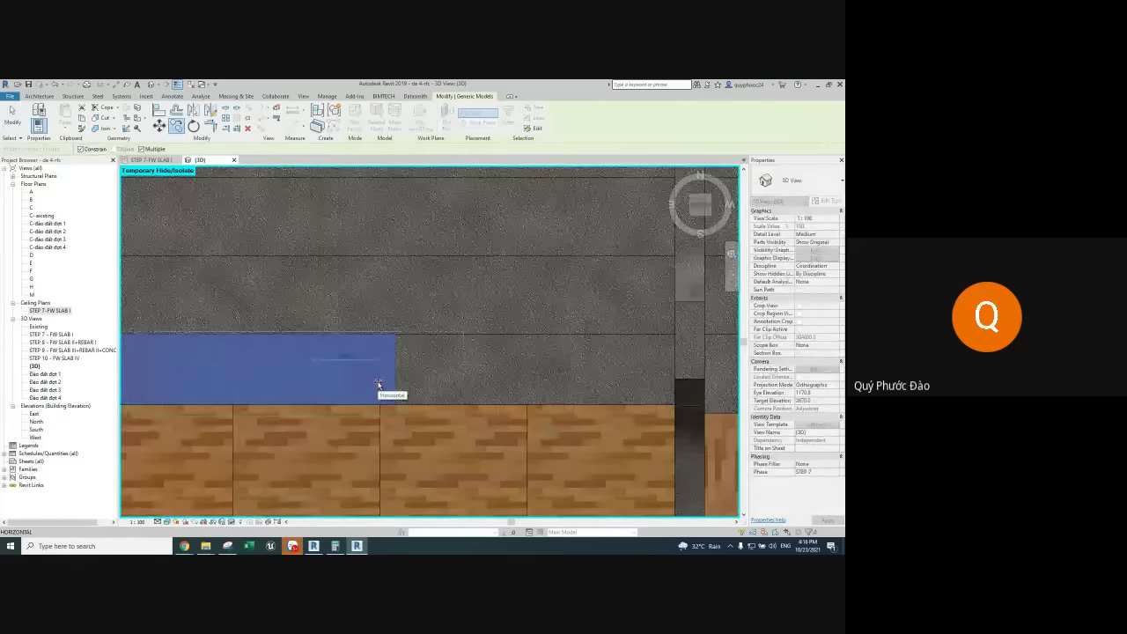
type("5")
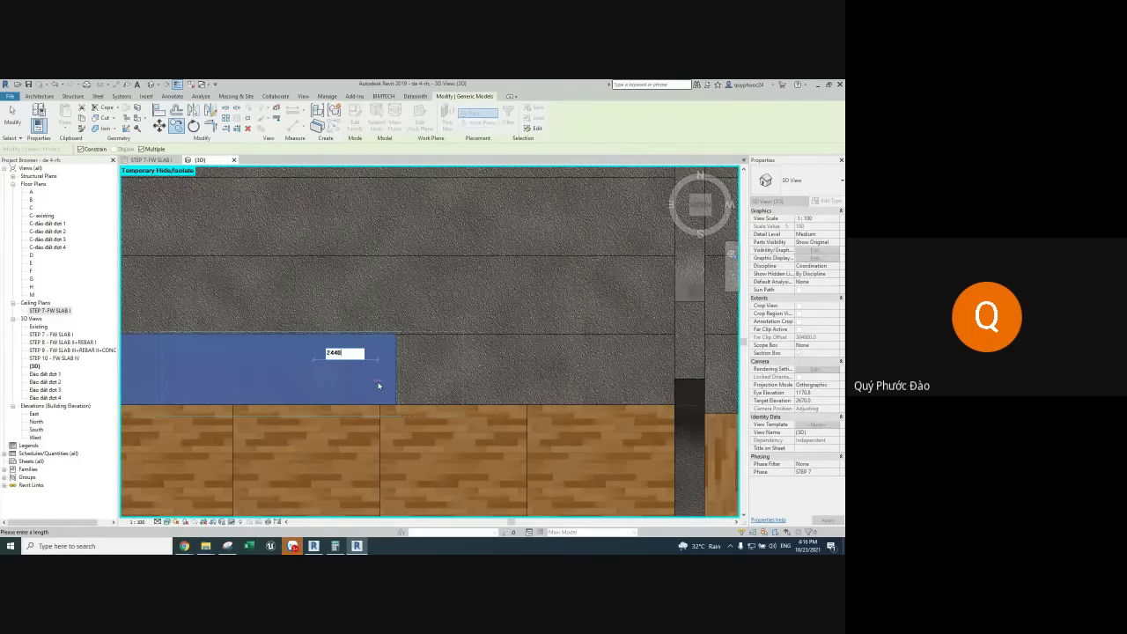
key("Return")
scroll(519, 359, "down", 2)
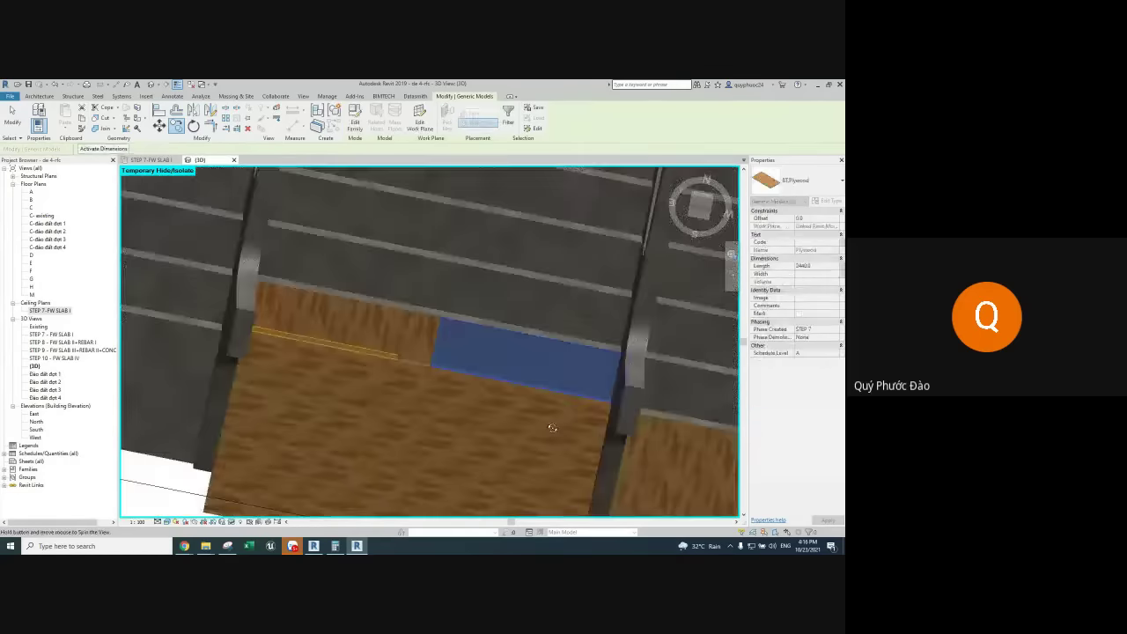
mouse_move(520, 359)
middle_mouse_down("shift")
mouse_move(578, 412)
mouse_move(563, 390)
middle_mouse_up("shift")
Begin measuring the gap with an aligned dimension (DI), then stop
key("Escape")
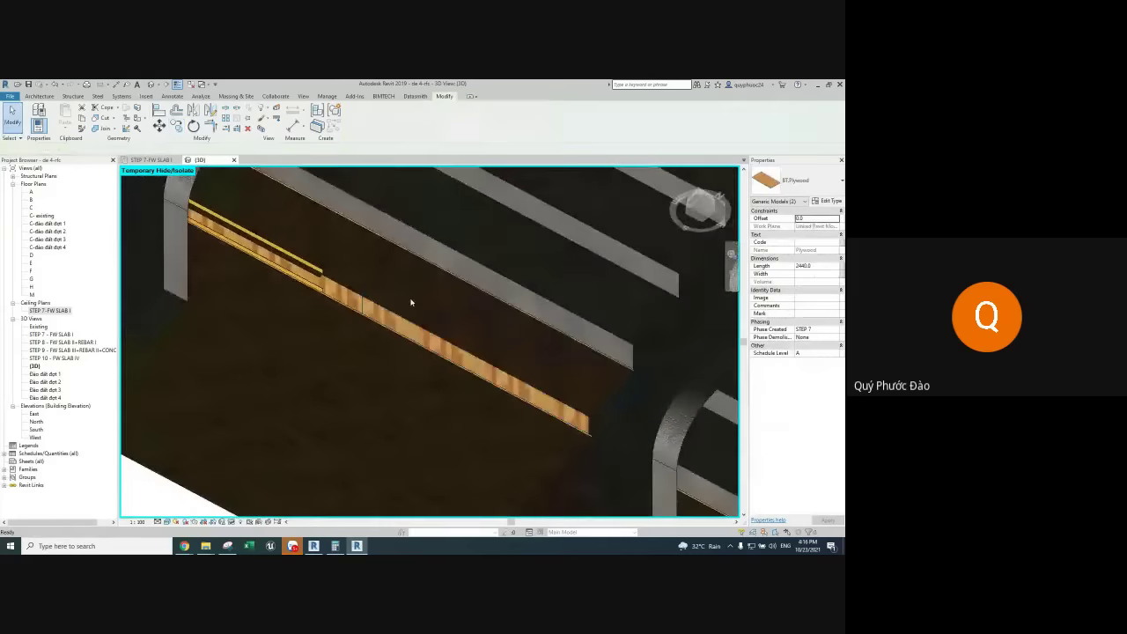
key("d")
key("i")
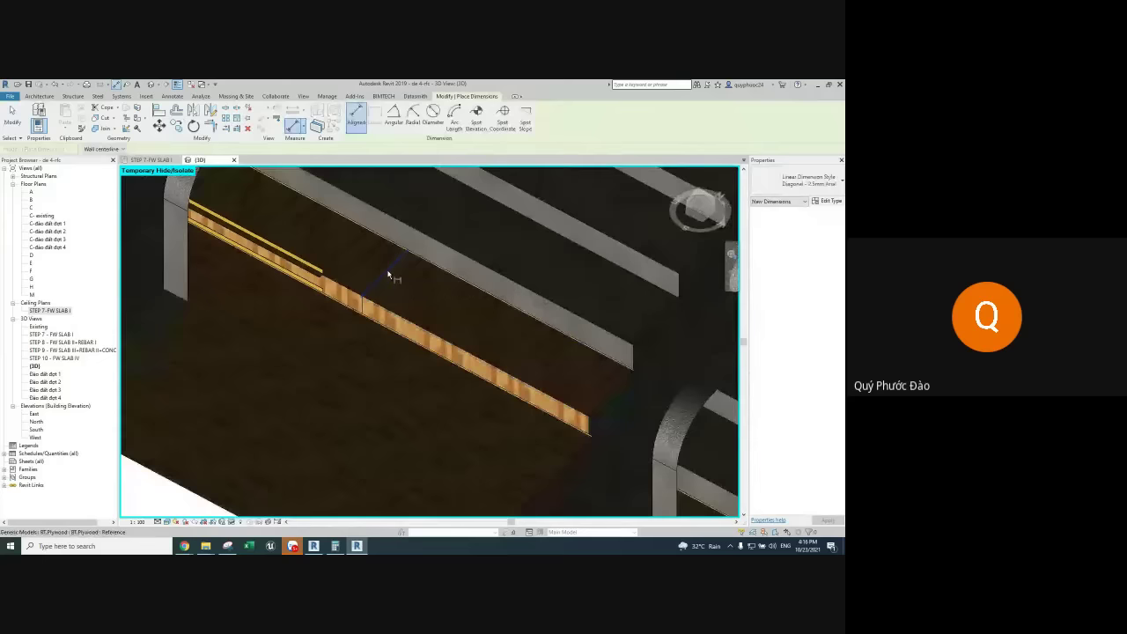
left_click(389, 276)
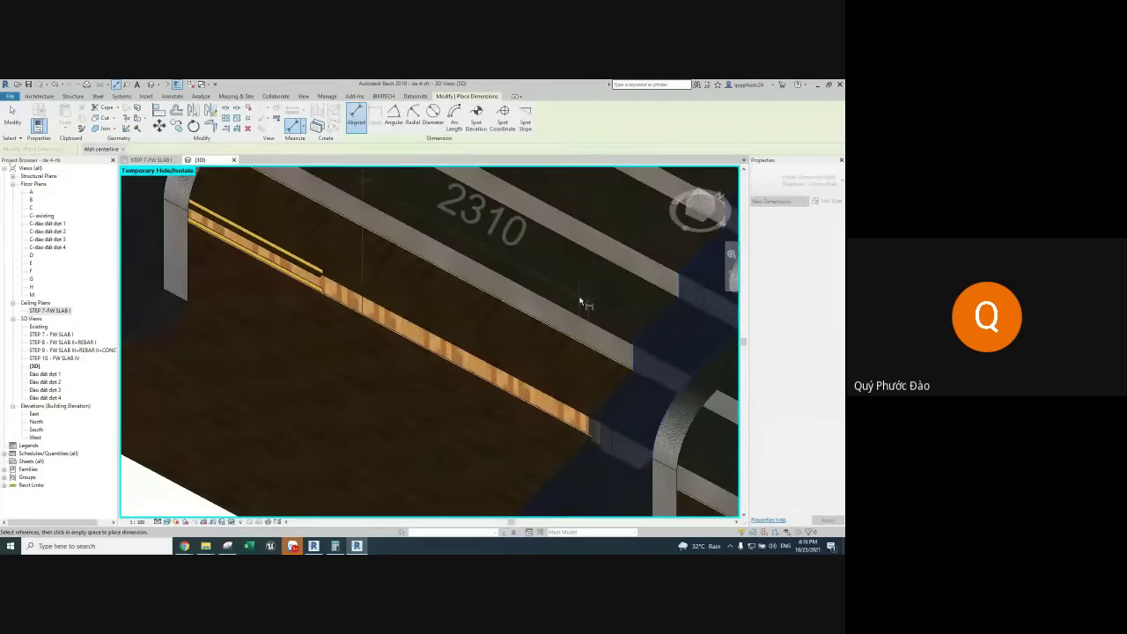
key("Escape")
Shorten the narrow beam-side plywood strip to 2310 long
left_click(541, 343)
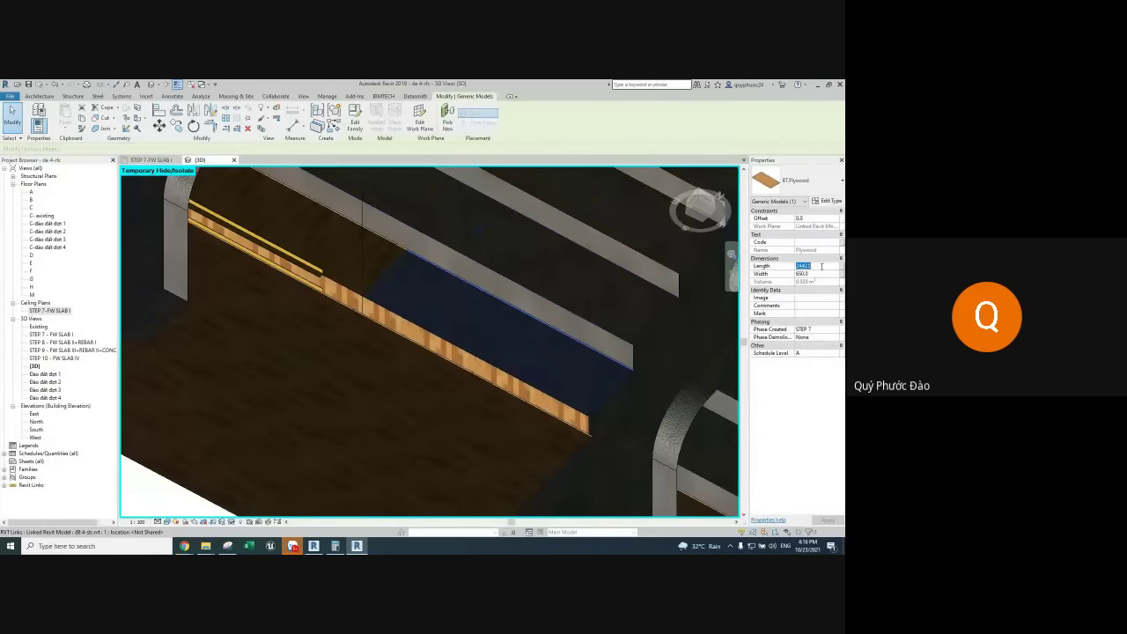
left_click(470, 307)
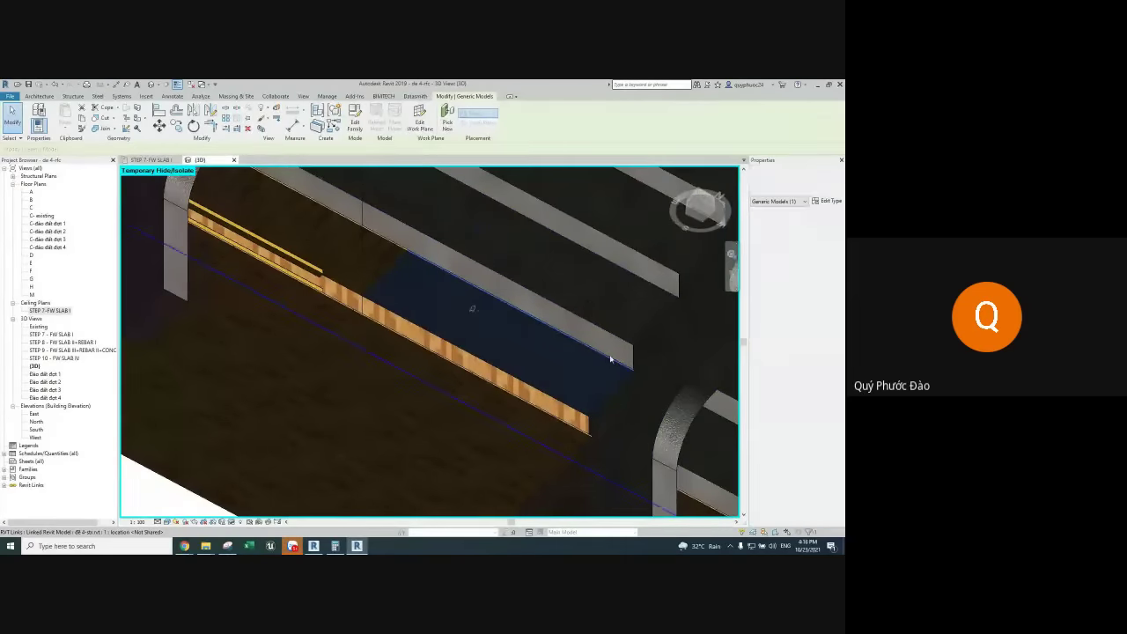
scroll(470, 307, "up", 2)
scroll(540, 404, "up", 1)
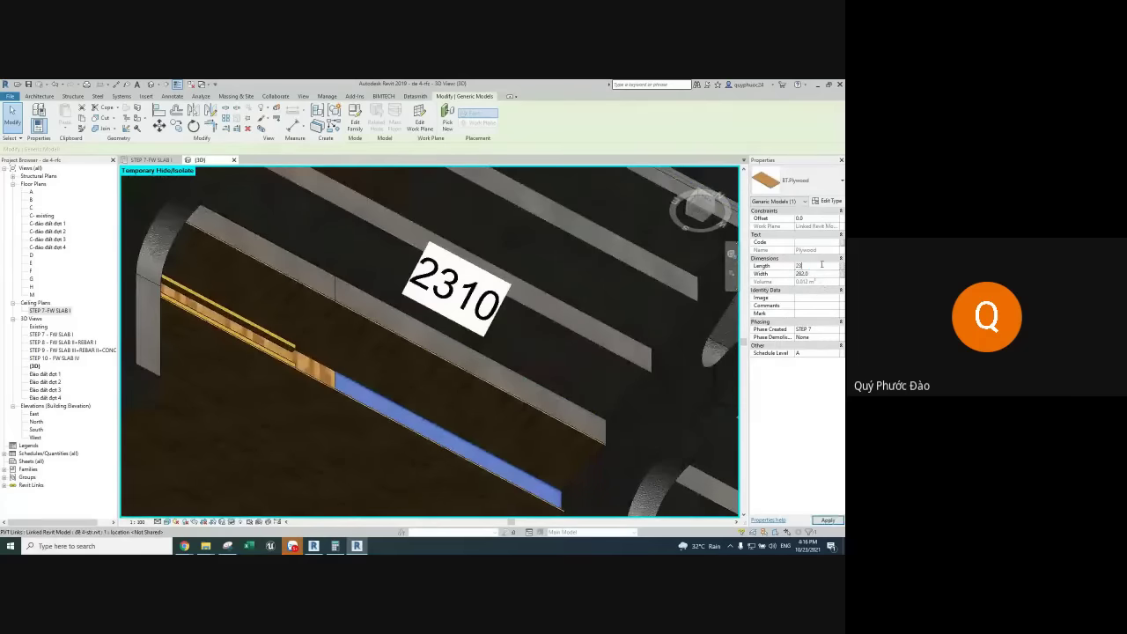
key("Escape")
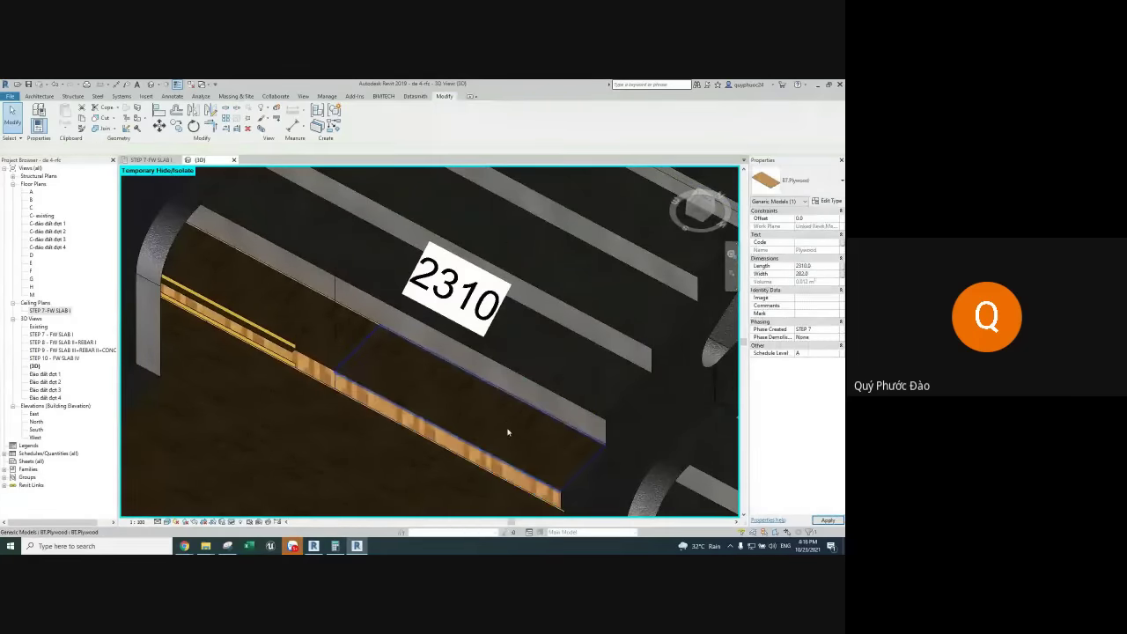
mouse_move(510, 432)
middle_mouse_down("shift")
mouse_move(485, 446)
mouse_move(435, 422)
middle_mouse_up("shift")
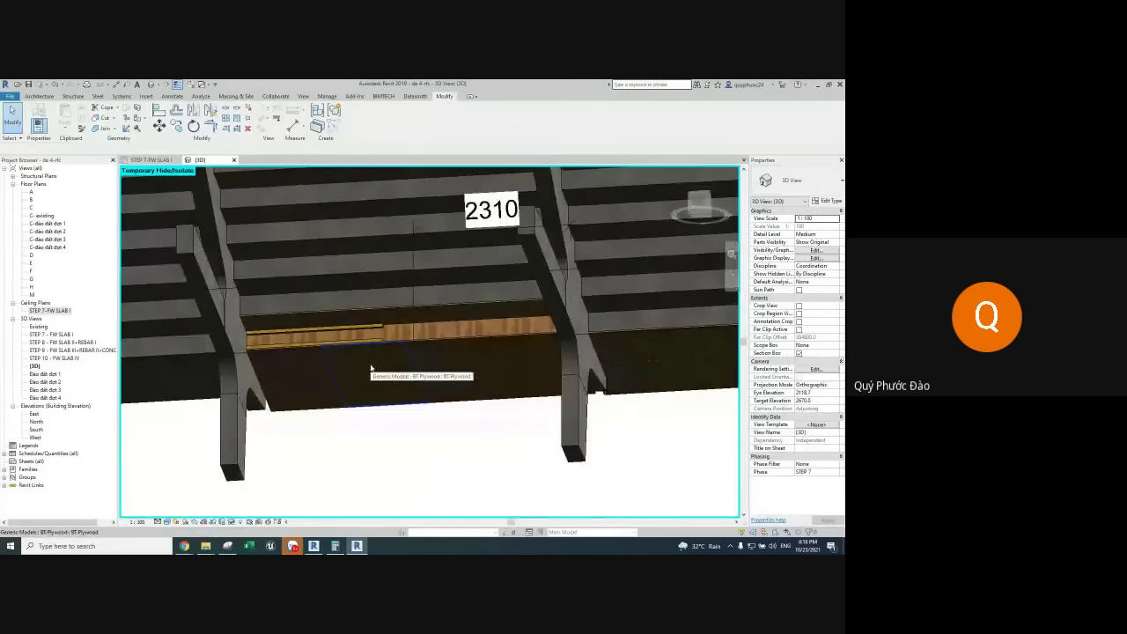
Select the purlin along the beam plywood and view the beam in elevation
scroll(352, 369, "up", 3)
mouse_move(352, 370)
middle_mouse_down("shift")
mouse_move(266, 424)
mouse_move(494, 388)
mouse_move(540, 303)
mouse_move(458, 322)
mouse_move(454, 313)
middle_mouse_up("shift")
left_click(454, 311)
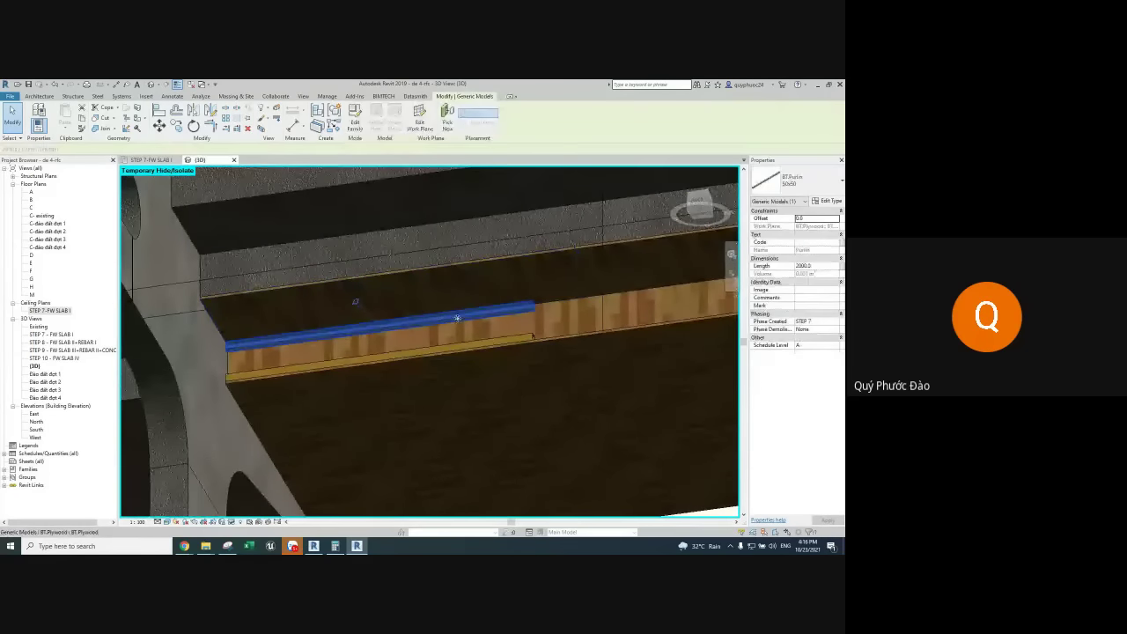
scroll(456, 321, "up", 2)
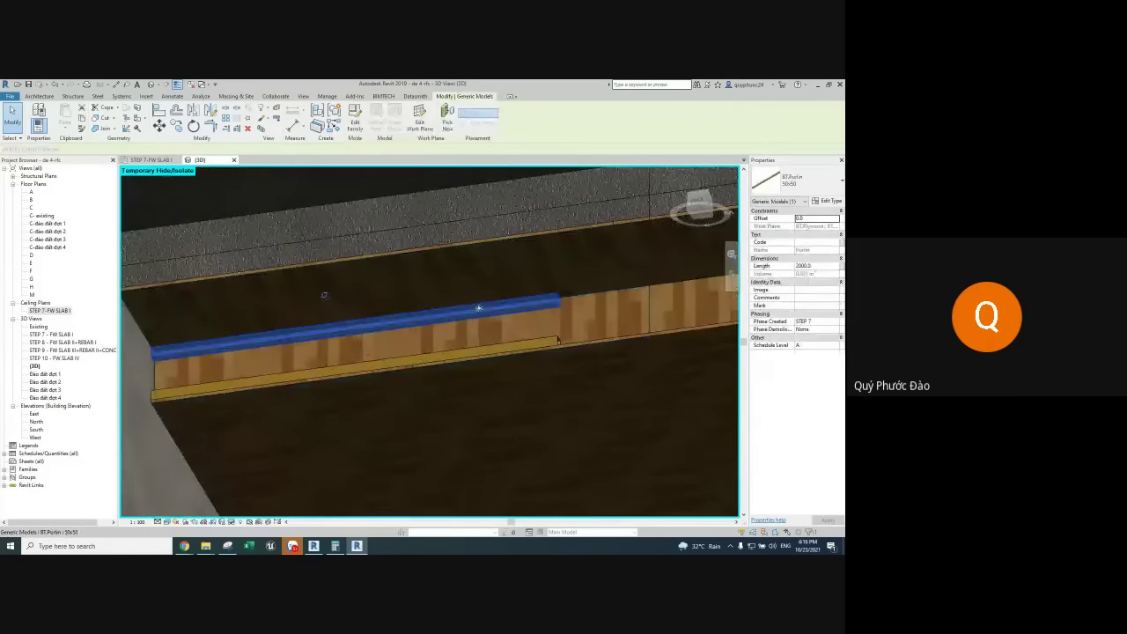
middle_click_drag(459, 344, 455, 352, "shift")
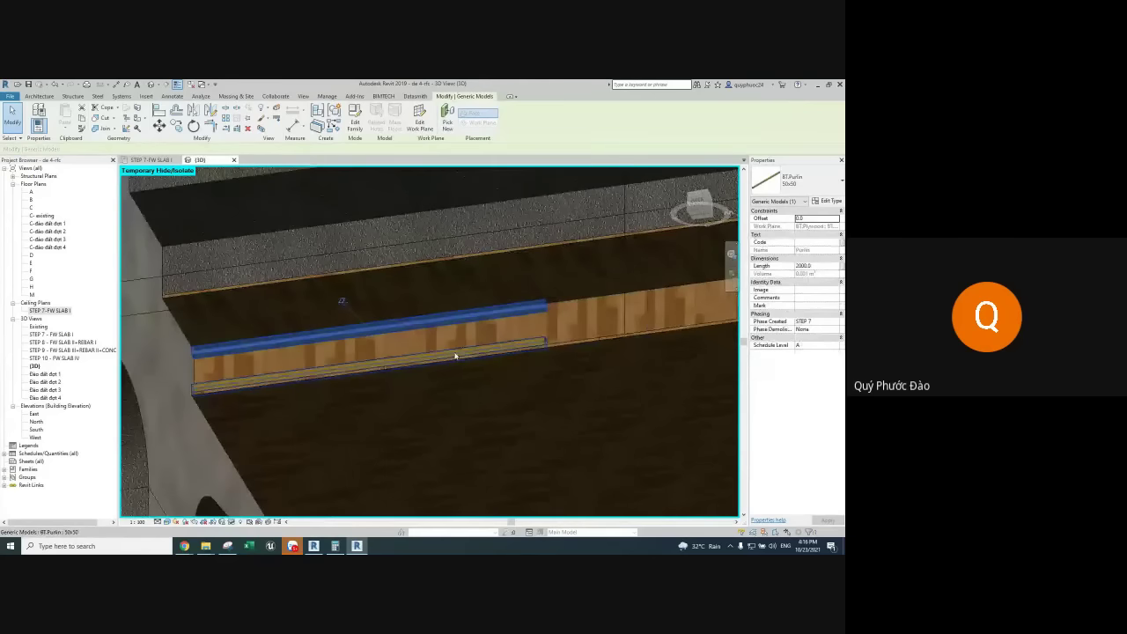
left_click(697, 202)
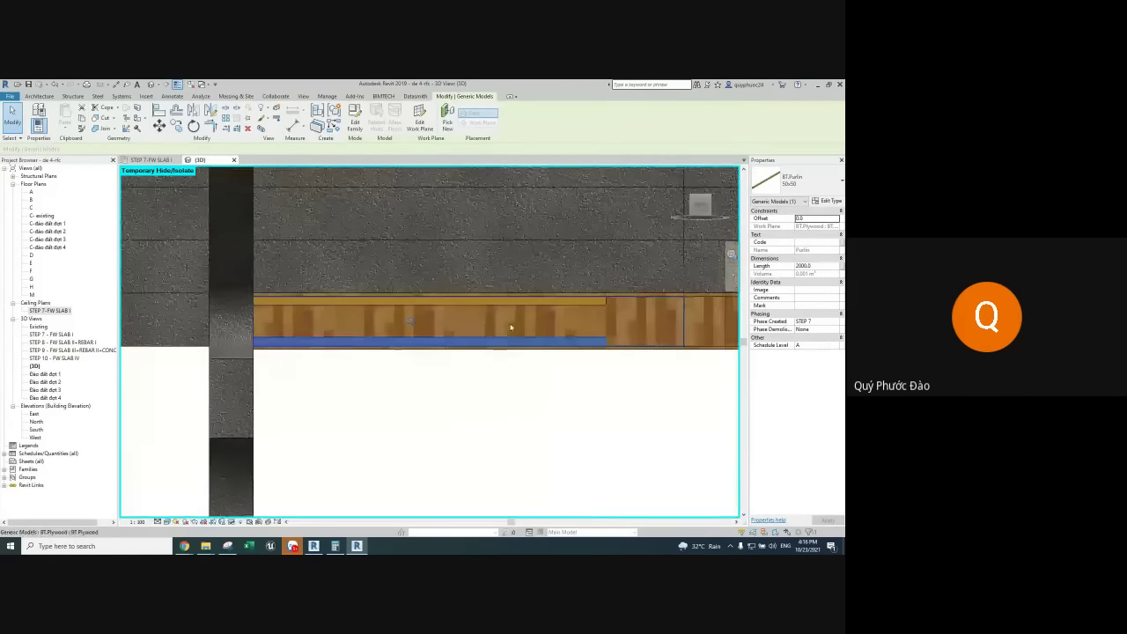
Move the purlin 70 with MV and check its new position
key("m")
key("v")
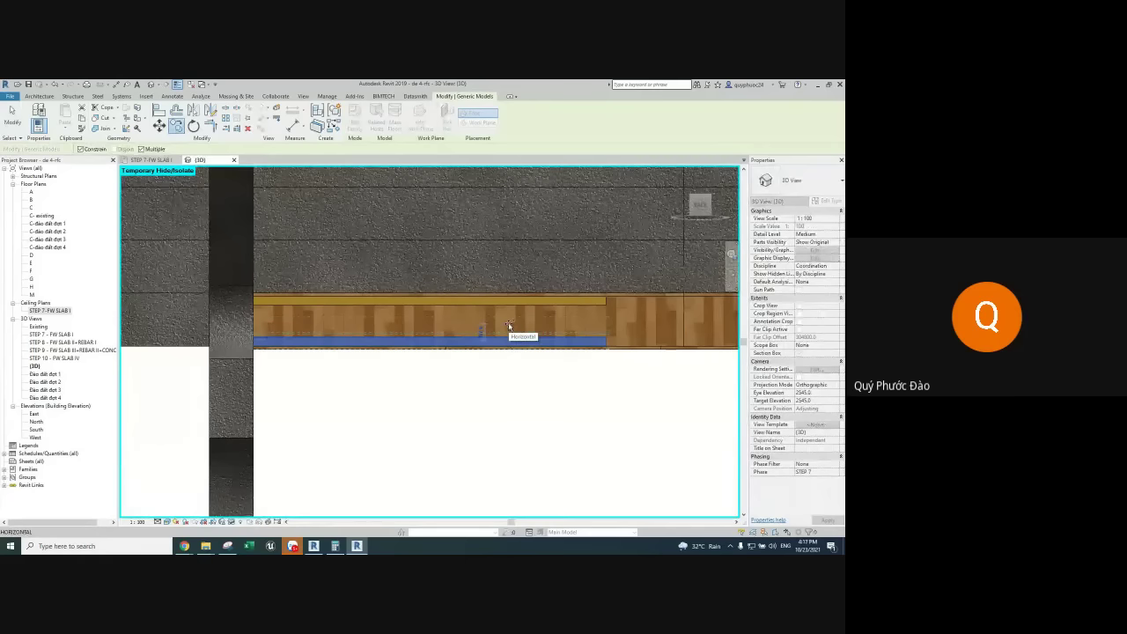
type("78")
key("Return")
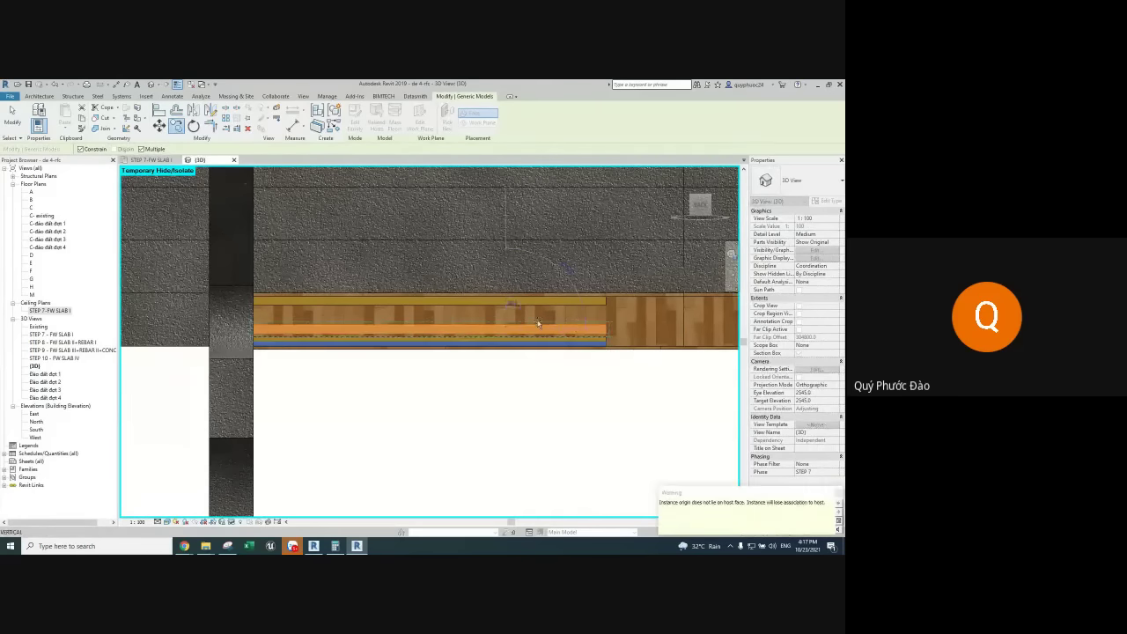
mouse_move(589, 367)
middle_mouse_down("shift")
mouse_move(582, 431)
mouse_move(584, 405)
mouse_move(561, 431)
mouse_move(604, 416)
mouse_move(520, 440)
mouse_move(581, 440)
mouse_move(557, 388)
middle_mouse_up("shift")
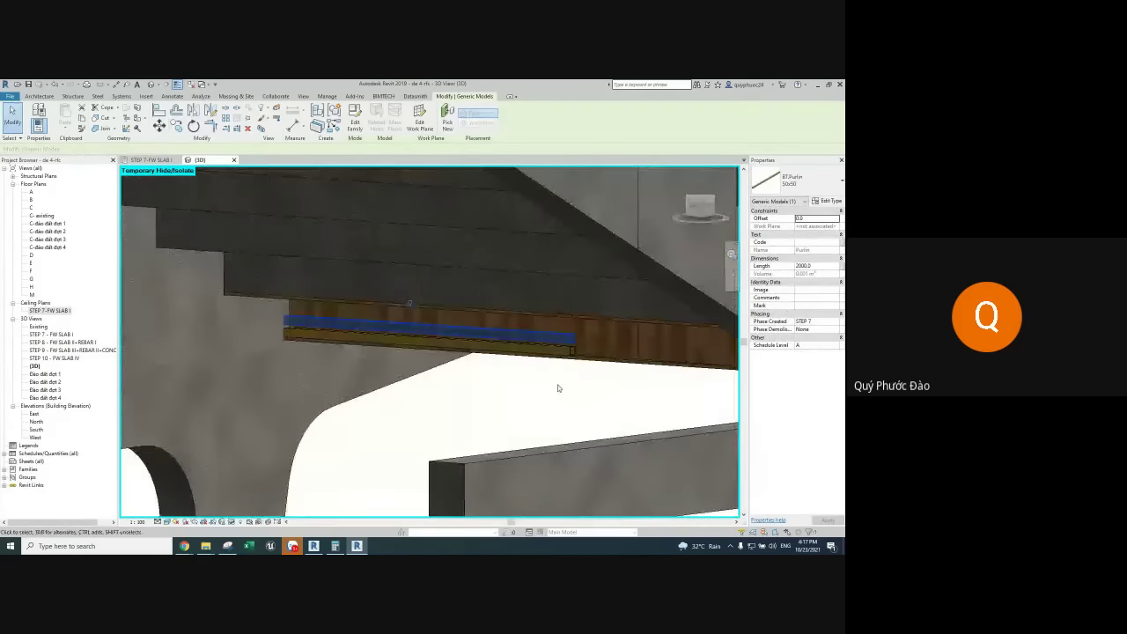
scroll(522, 350, "up", 4)
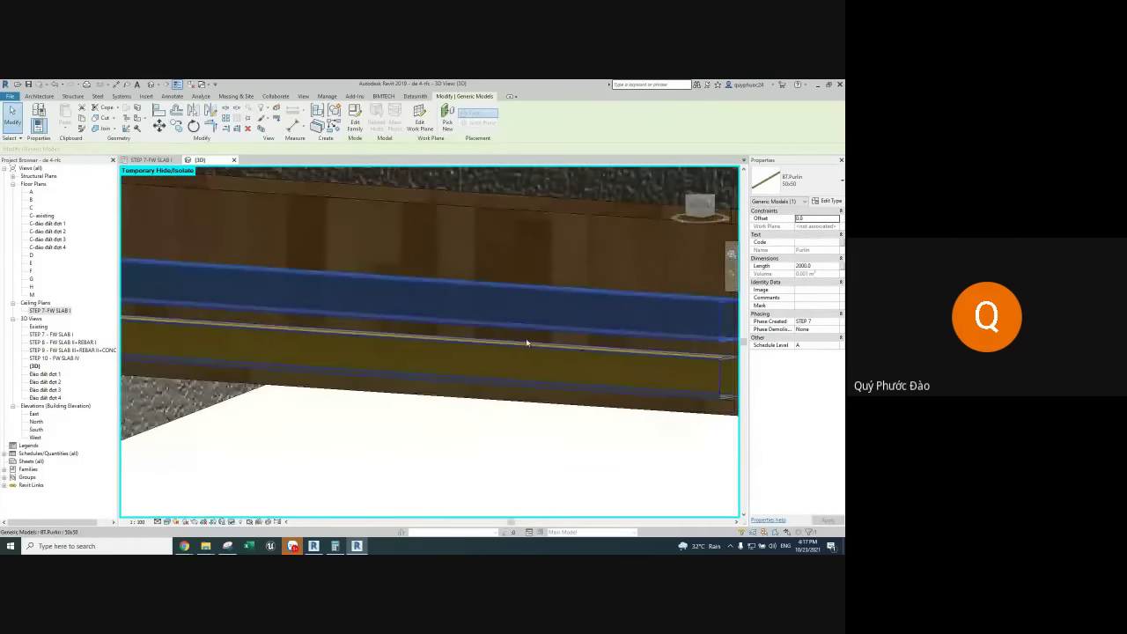
mouse_move(526, 342)
middle_mouse_down("shift")
mouse_move(546, 346)
mouse_move(476, 349)
mouse_move(533, 303)
middle_mouse_up("shift")
scroll(534, 300, "up", 3)
Place a BT.Purlin on the small plywood panel face
key("c")
key("s")
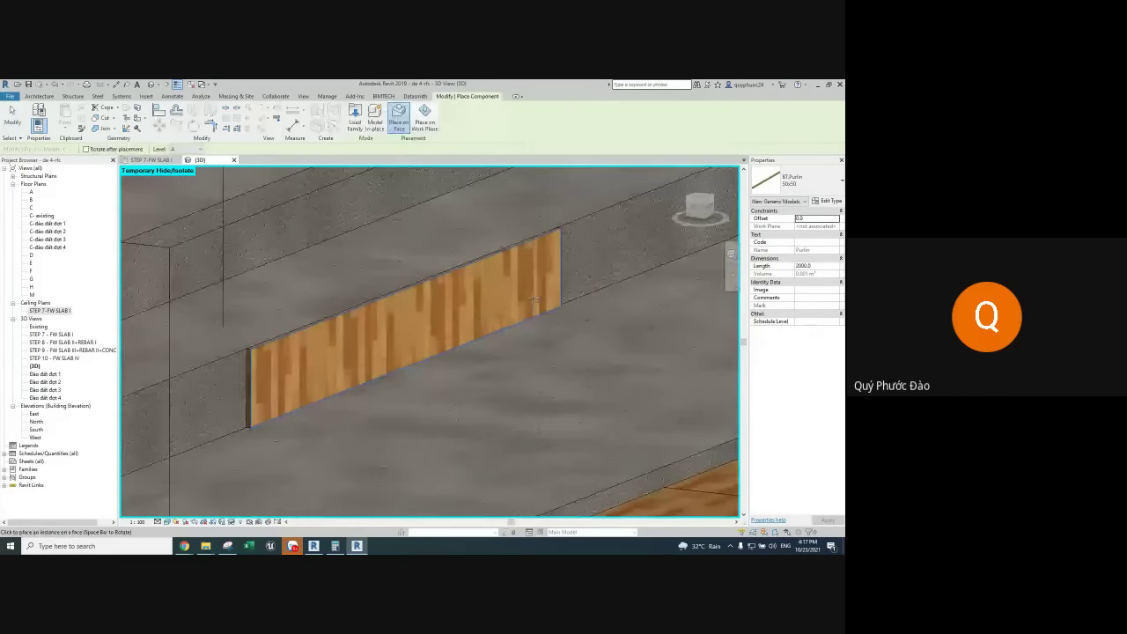
left_click(532, 299)
scroll(546, 316, "up", 3)
key("Escape")
scroll(548, 322, "up", 2)
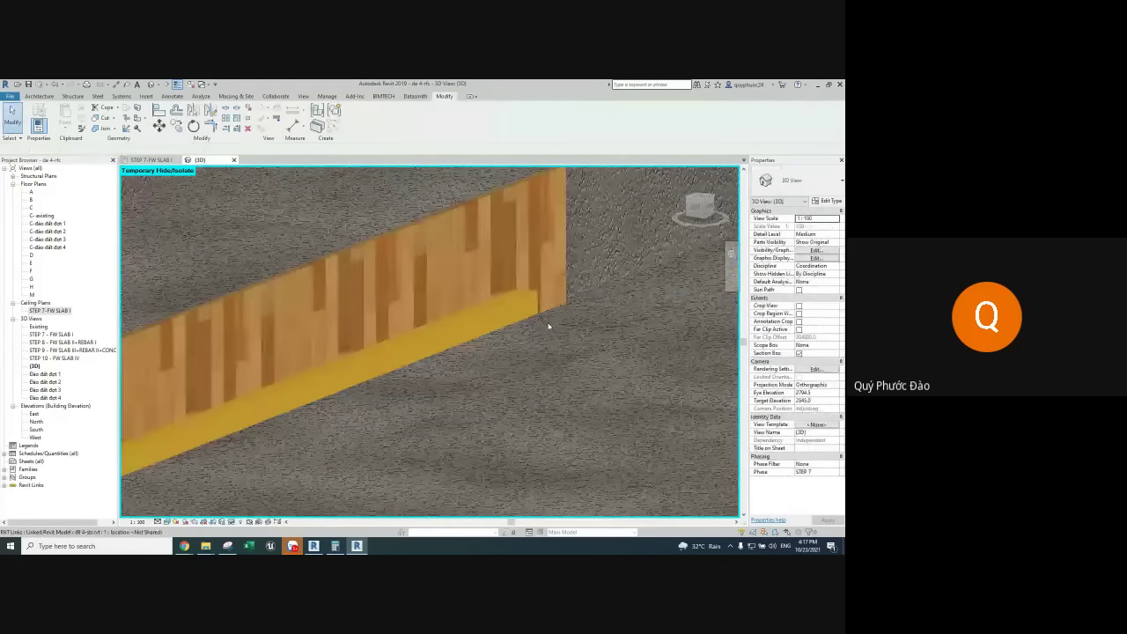
Align the purlin's end flush with the plywood panel end
key("a")
key("l")
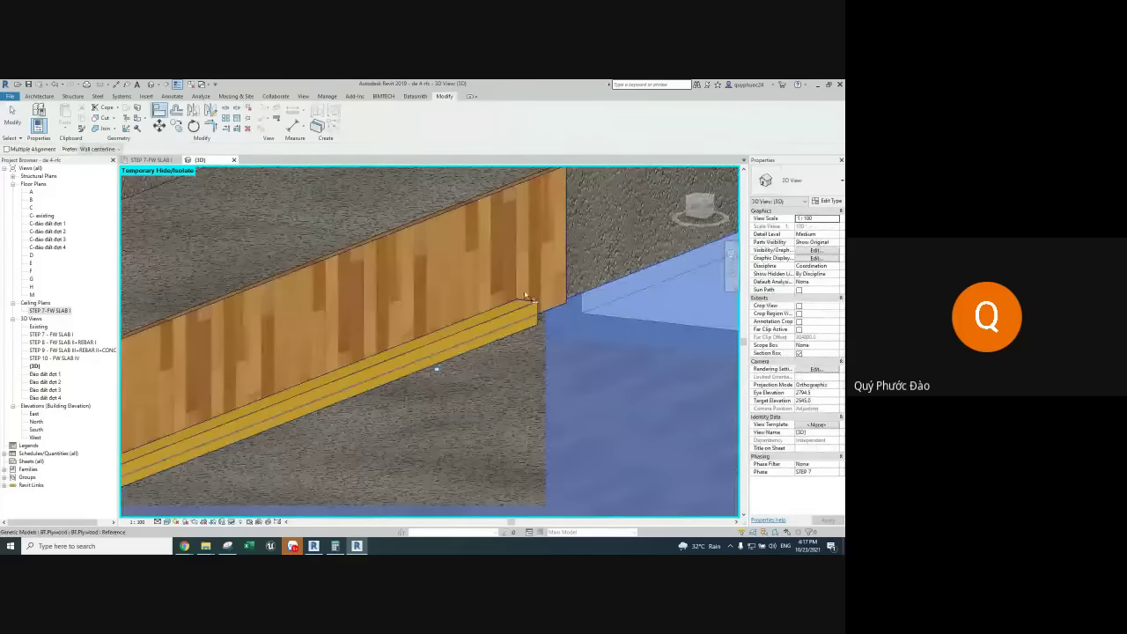
middle_click_drag(508, 300, 553, 286, "shift")
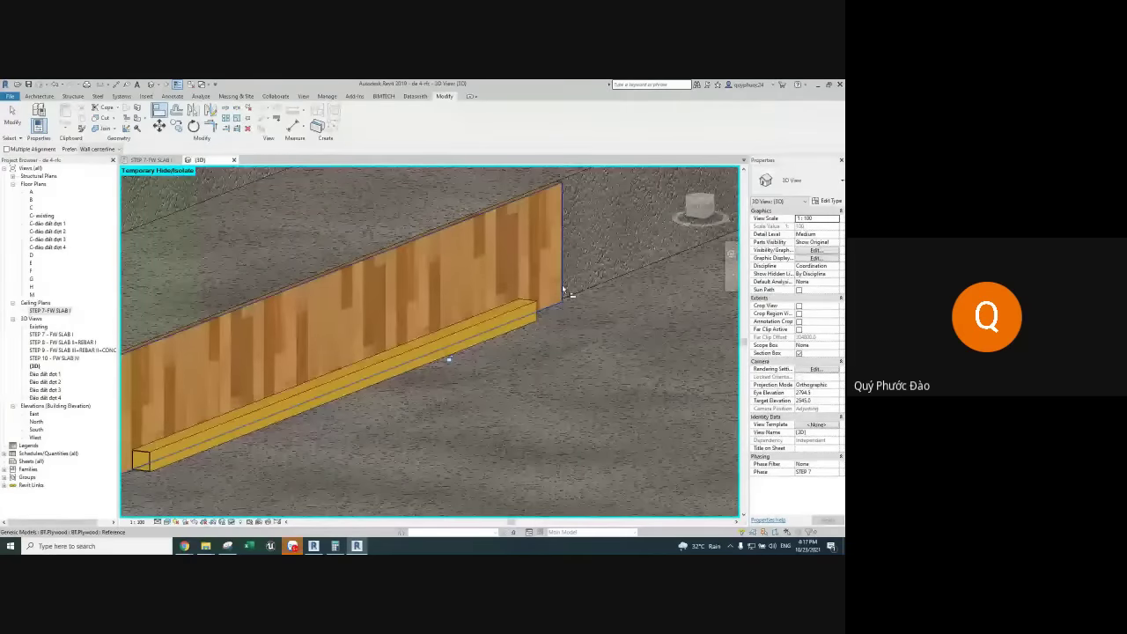
left_click(560, 287)
left_click(531, 310)
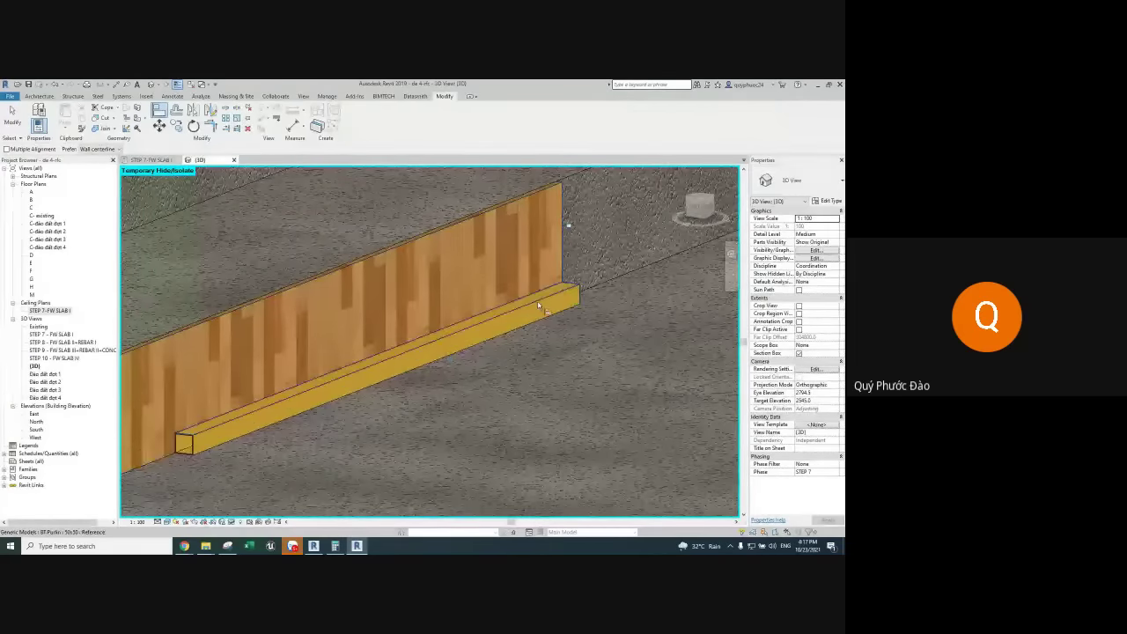
key("Escape")
Copy the purlin upward to stack a second purlin above it
left_click(539, 305)
scroll(539, 305, "down", 5)
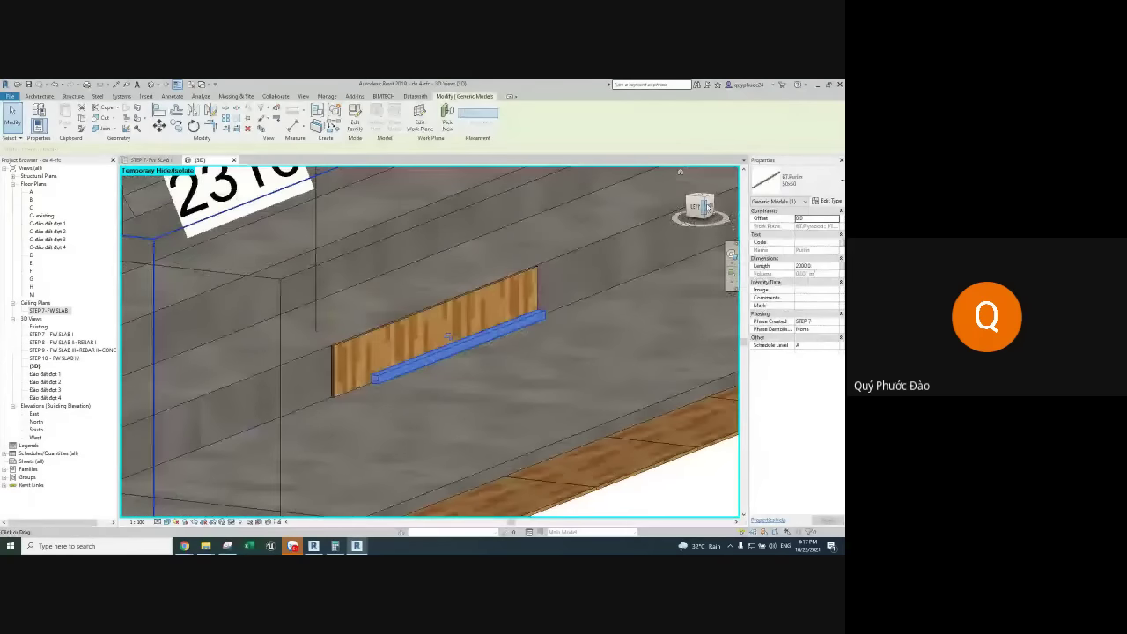
middle_click_drag(448, 336, 489, 335, "shift")
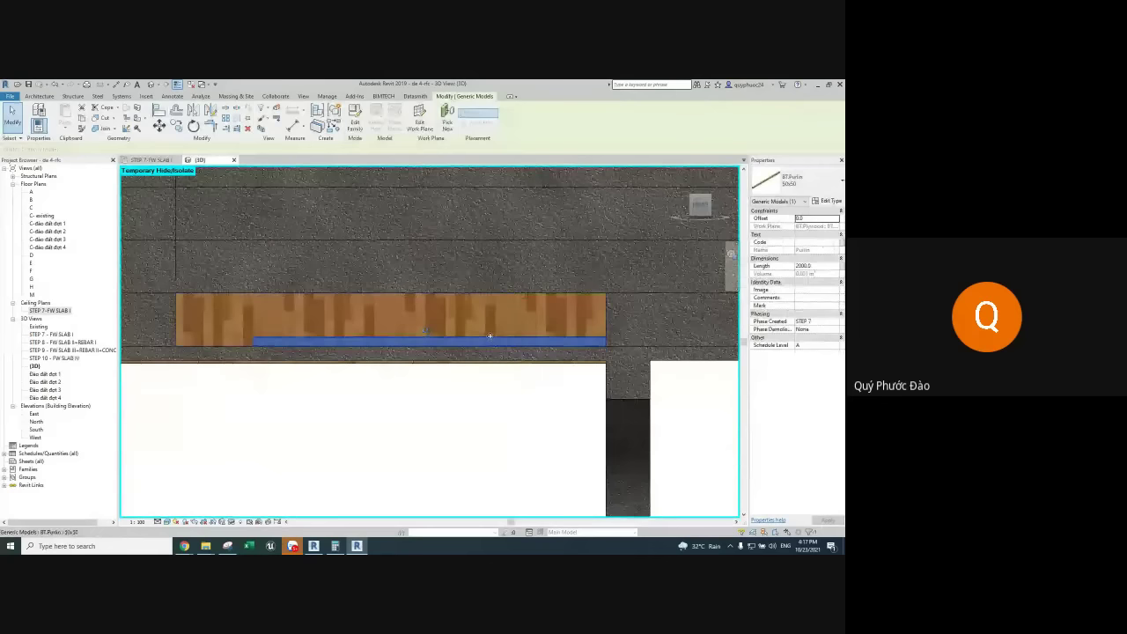
key("c")
key("o")
left_click(490, 341)
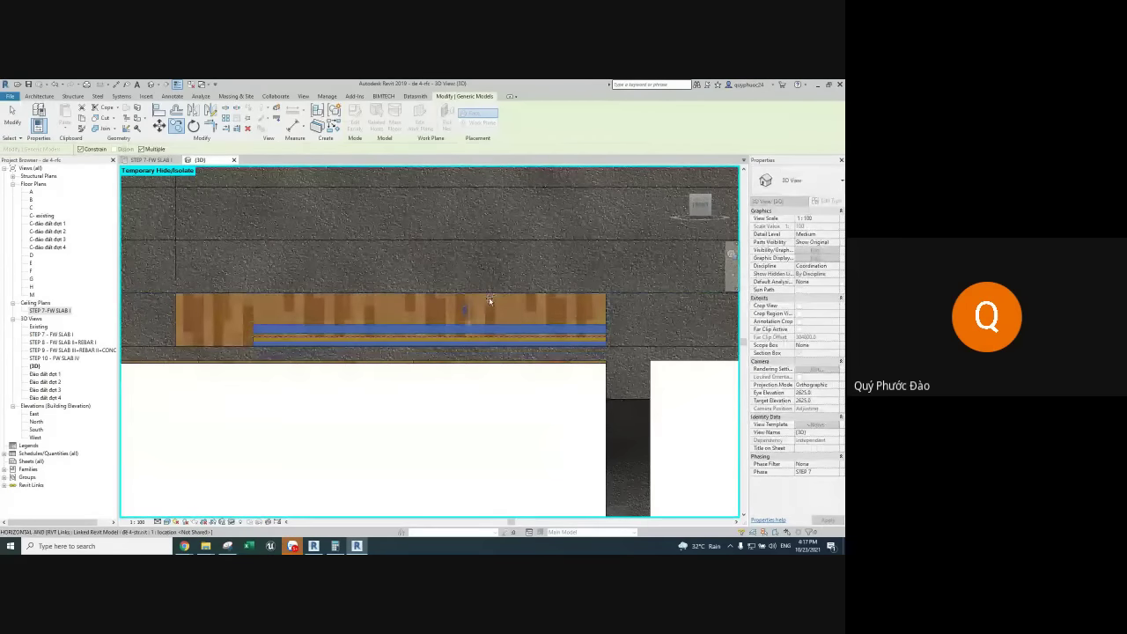
left_click(490, 302)
middle_click_drag(509, 317, 568, 337, "shift")
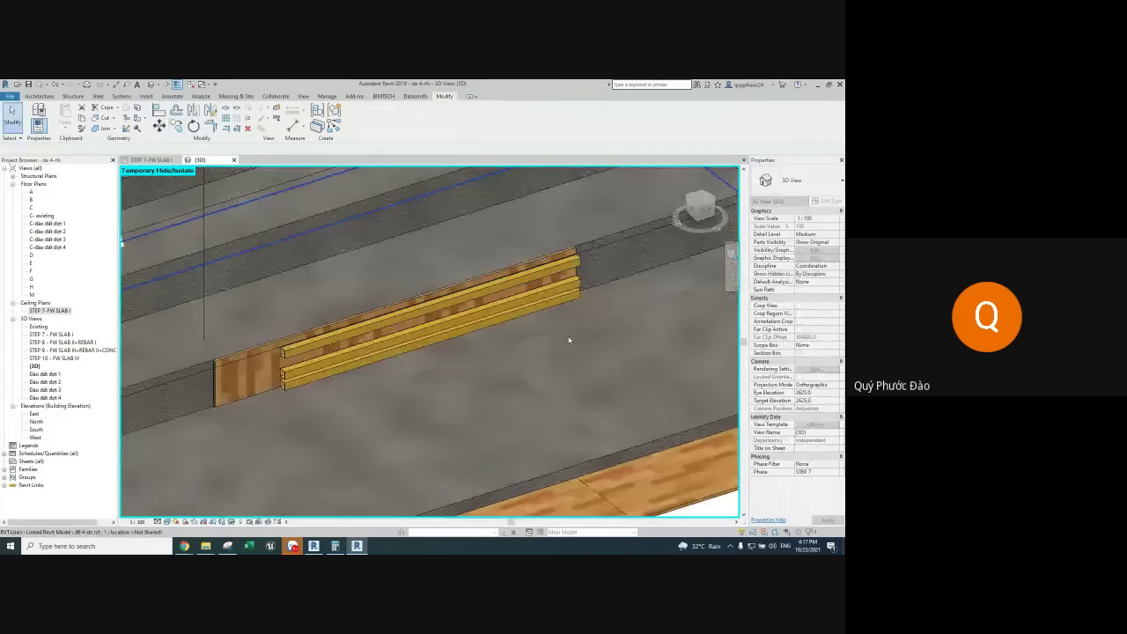
Start aligning the copied purlin, cancel, and check the 2310 dimension
key("a")
key("l")
scroll(567, 337, "up", 2)
scroll(581, 317, "up", 2)
scroll(598, 291, "up", 3)
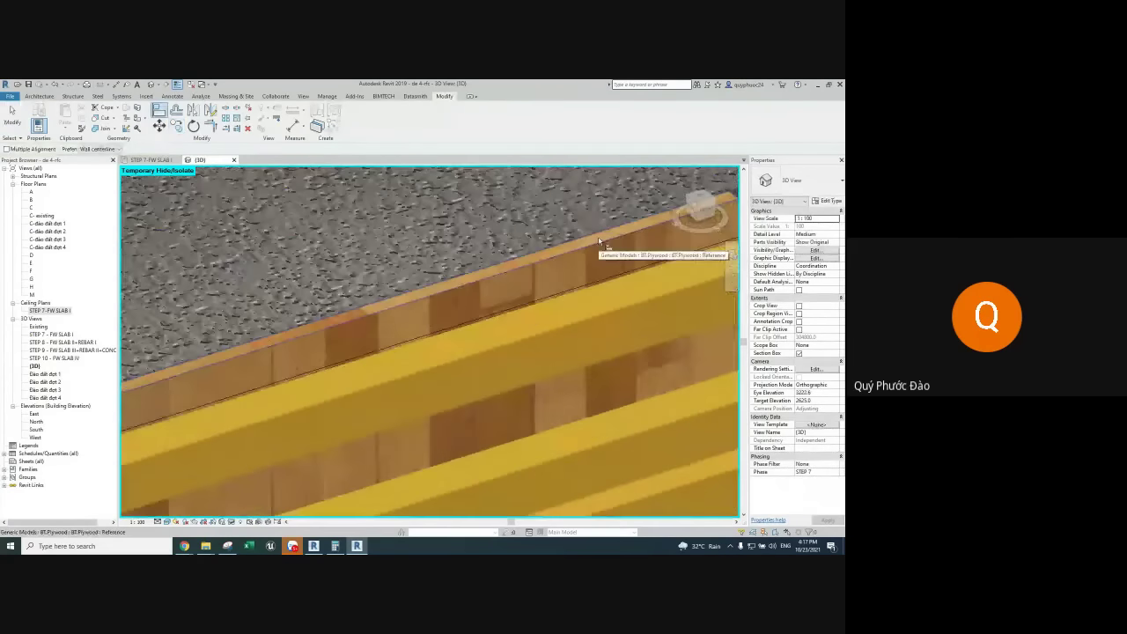
key("Escape")
scroll(616, 275, "down", 3)
scroll(596, 305, "down", 3)
scroll(597, 307, "down", 2)
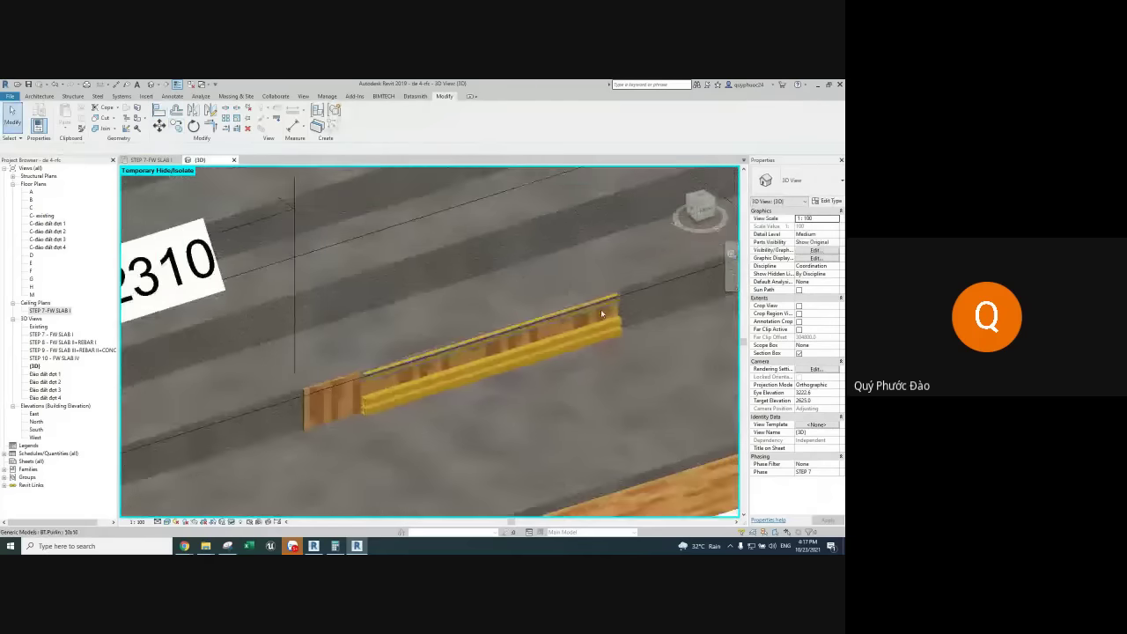
mouse_move(601, 309)
middle_mouse_down("shift")
mouse_move(622, 360)
mouse_move(660, 338)
middle_mouse_up("shift")
middle_click_drag(623, 333, 563, 324, "shift")
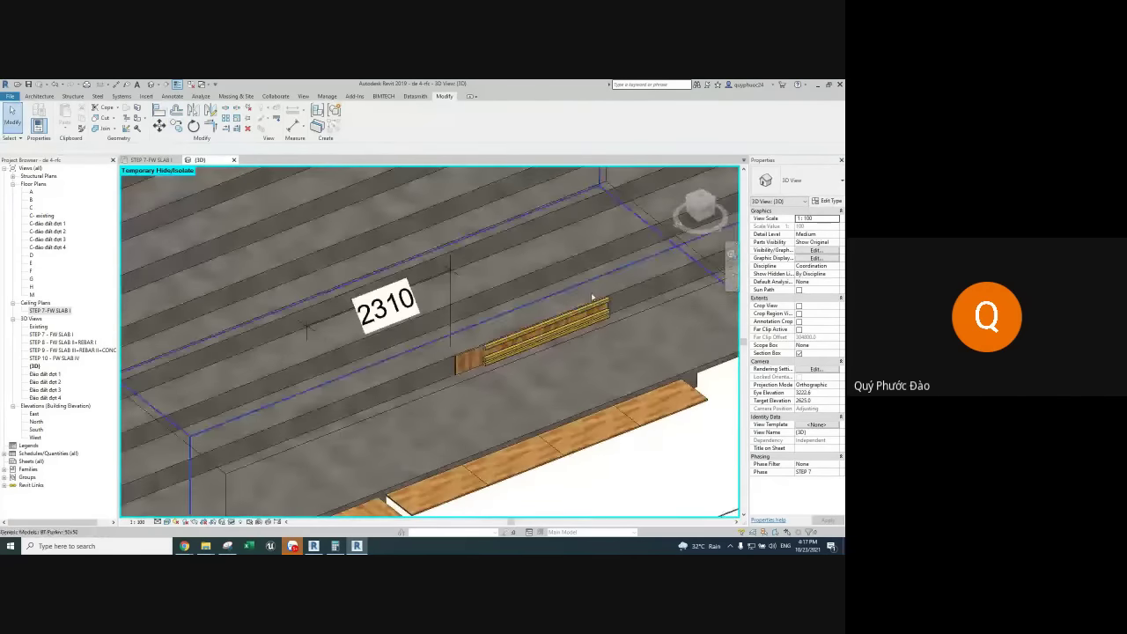
scroll(554, 319, "up", 1)
scroll(543, 315, "up", 2)
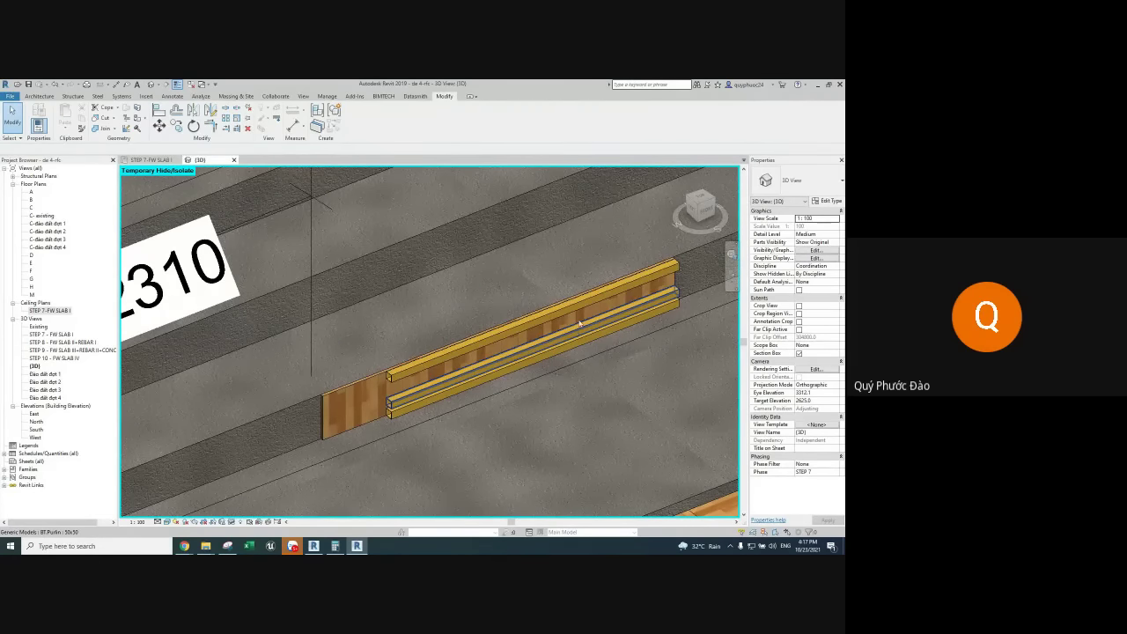
scroll(519, 304, "down", 3)
scroll(546, 310, "down", 1)
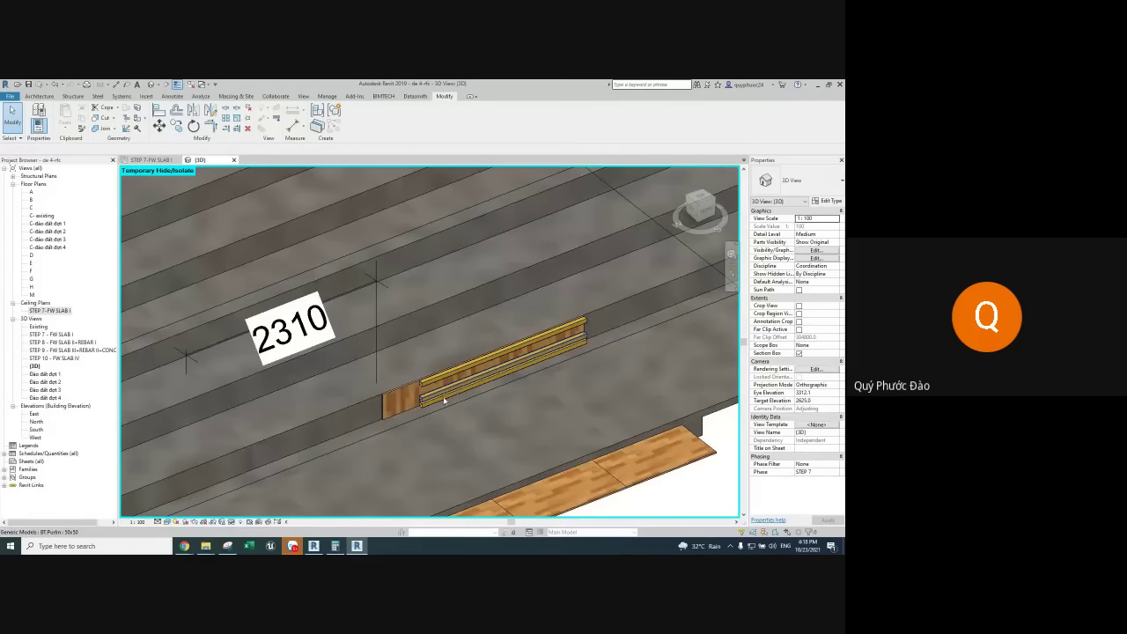
middle_click_drag(440, 410, 379, 413, "shift")
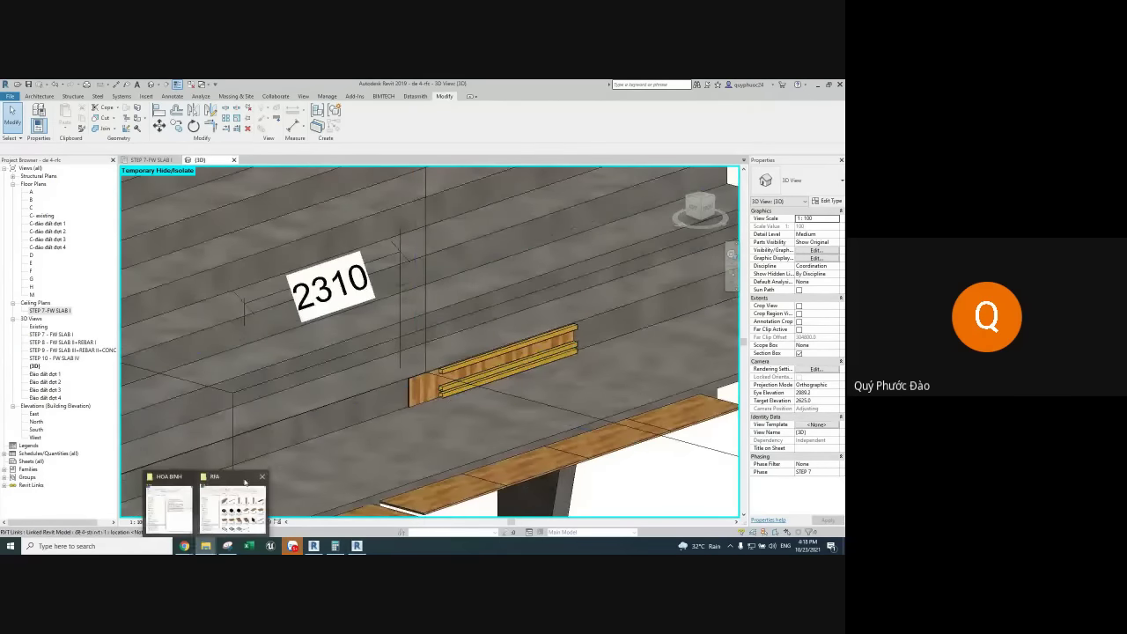
Drag the BT.Tie family from the RFA folder into the Revit 3D view
left_click(233, 497)
mouse_move(293, 453)
left_mouse_down()
mouse_move(566, 374)
mouse_move(554, 355)
left_mouse_up()
scroll(554, 356, "up", 3)
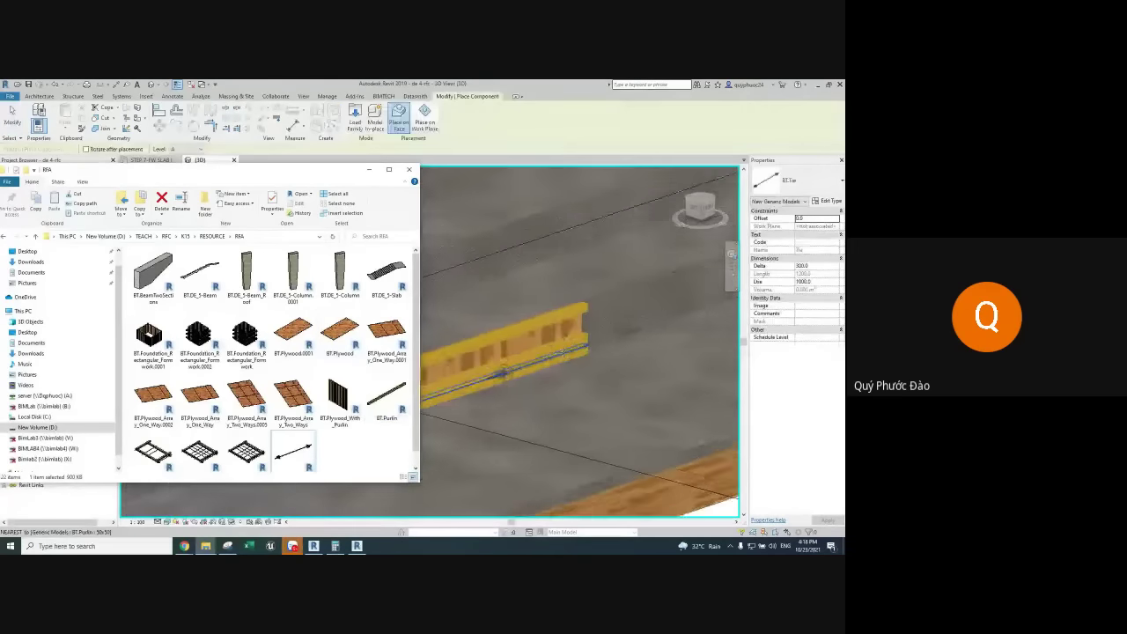
scroll(555, 356, "up", 2)
scroll(567, 354, "up", 2)
scroll(585, 350, "up", 2)
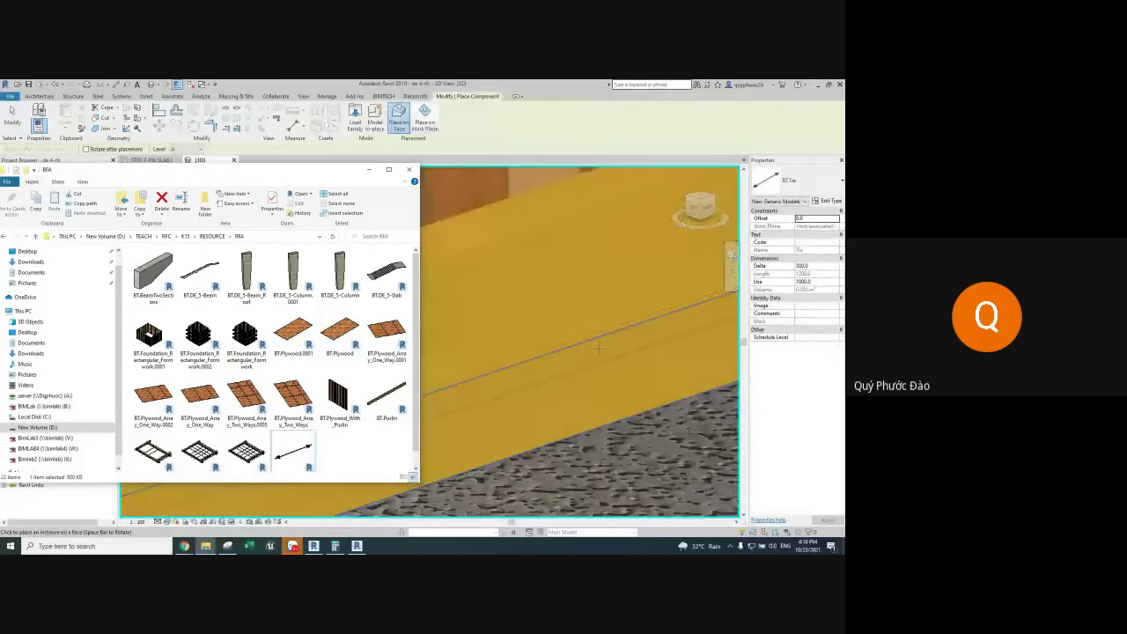
scroll(599, 347, "up", 2)
scroll(599, 347, "down", 3)
Place a BT.Tie through the beam's plywood formwork face
mouse_move(563, 369)
middle_mouse_down()
mouse_move(392, 398)
mouse_move(458, 352)
middle_mouse_up()
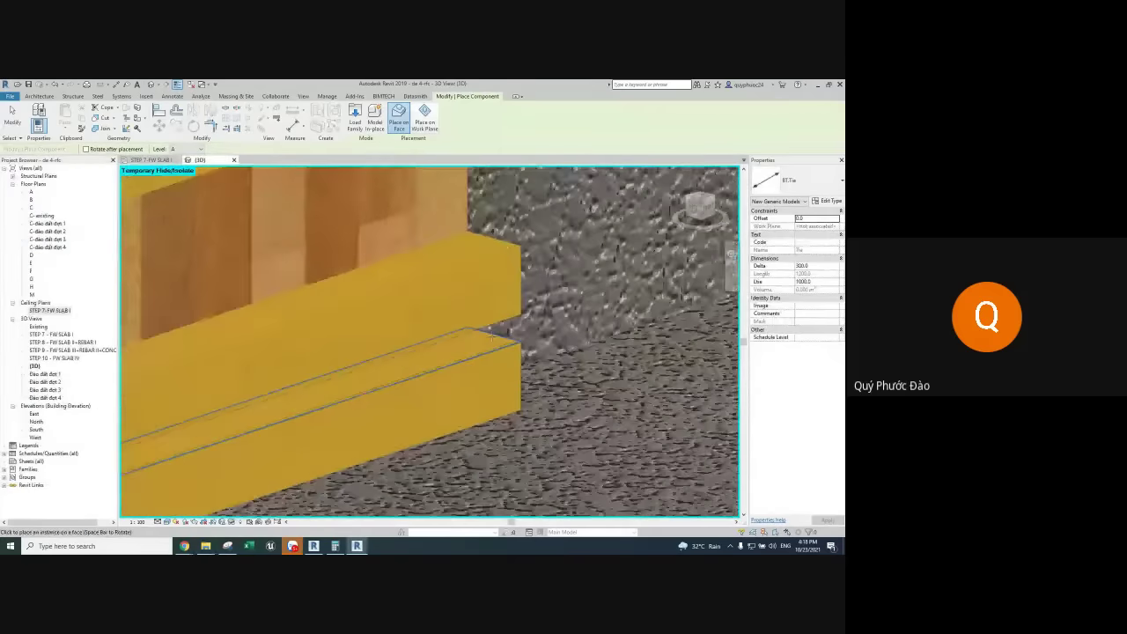
scroll(488, 333, "up", 1)
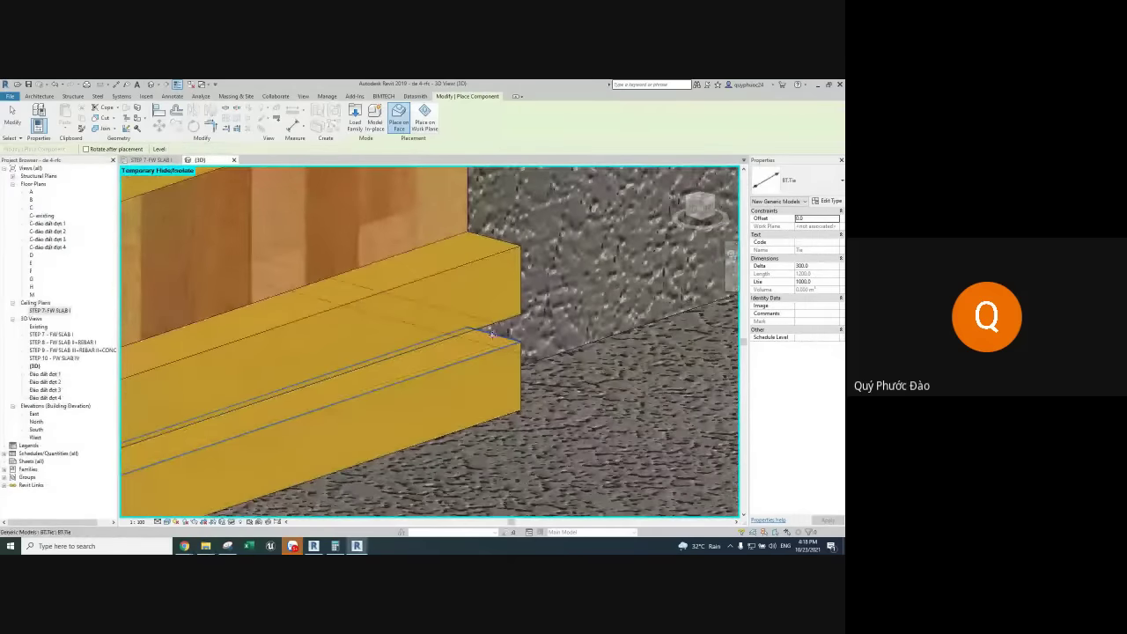
left_click(515, 346)
scroll(515, 345, "down", 3)
key("Escape")
mouse_move(528, 352)
middle_mouse_down("shift")
mouse_move(546, 361)
mouse_move(494, 316)
middle_mouse_up("shift")
scroll(559, 368, "up", 2)
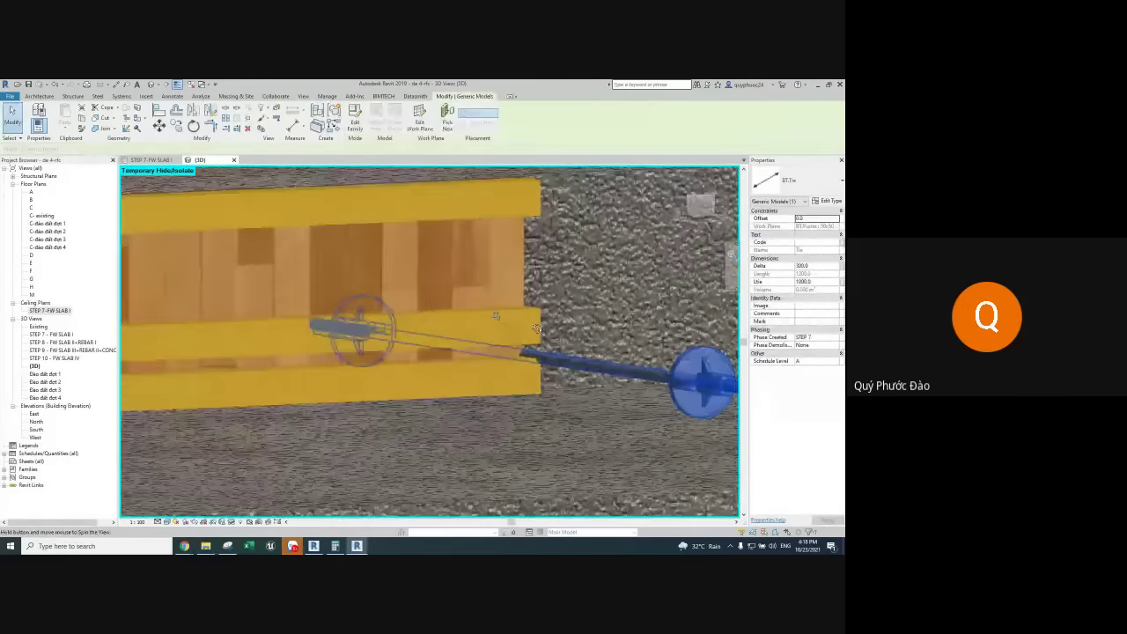
scroll(495, 315, "up", 2)
Set the tie's Delta to 300 and Offset to 10
left_click(822, 266)
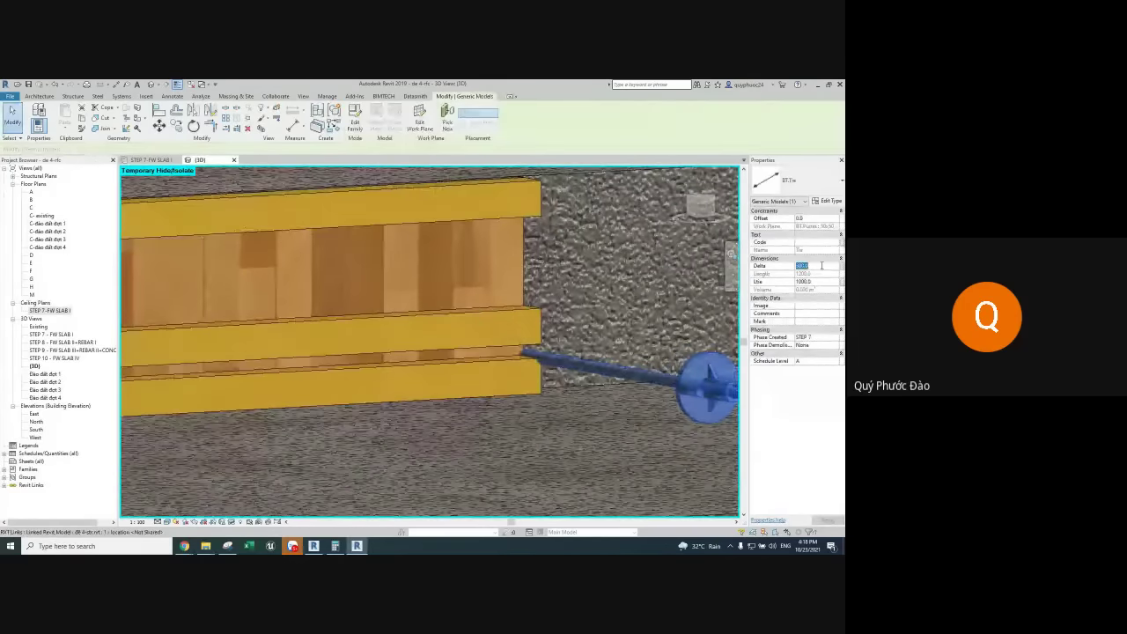
left_click(816, 219)
type("10")
mouse_move(463, 328)
middle_mouse_down("shift")
mouse_move(459, 303)
mouse_move(482, 352)
mouse_move(516, 370)
middle_mouse_up("shift")
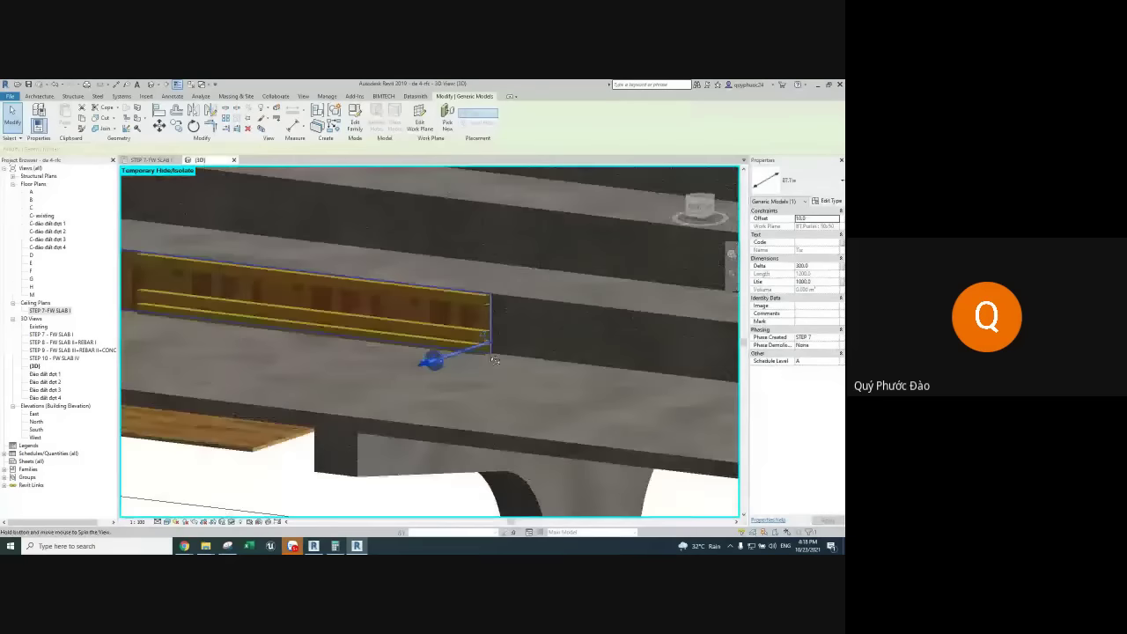
scroll(516, 370, "down", 3)
scroll(533, 344, "down", 2)
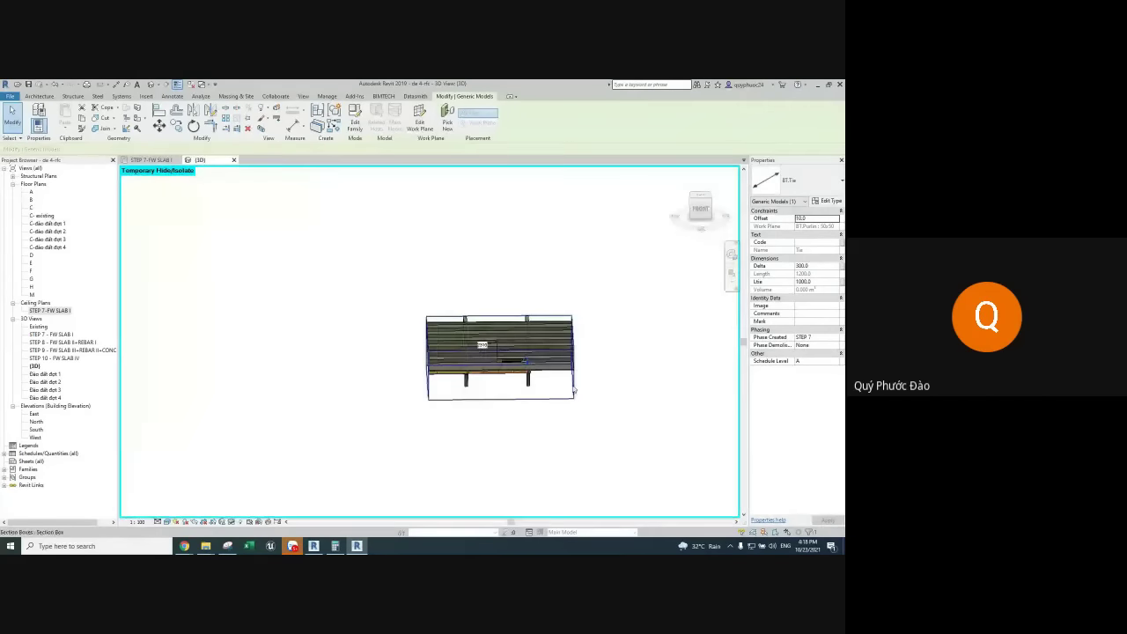
Select the tie rod and start a Move (MV) on it, then cancel
left_click(573, 361)
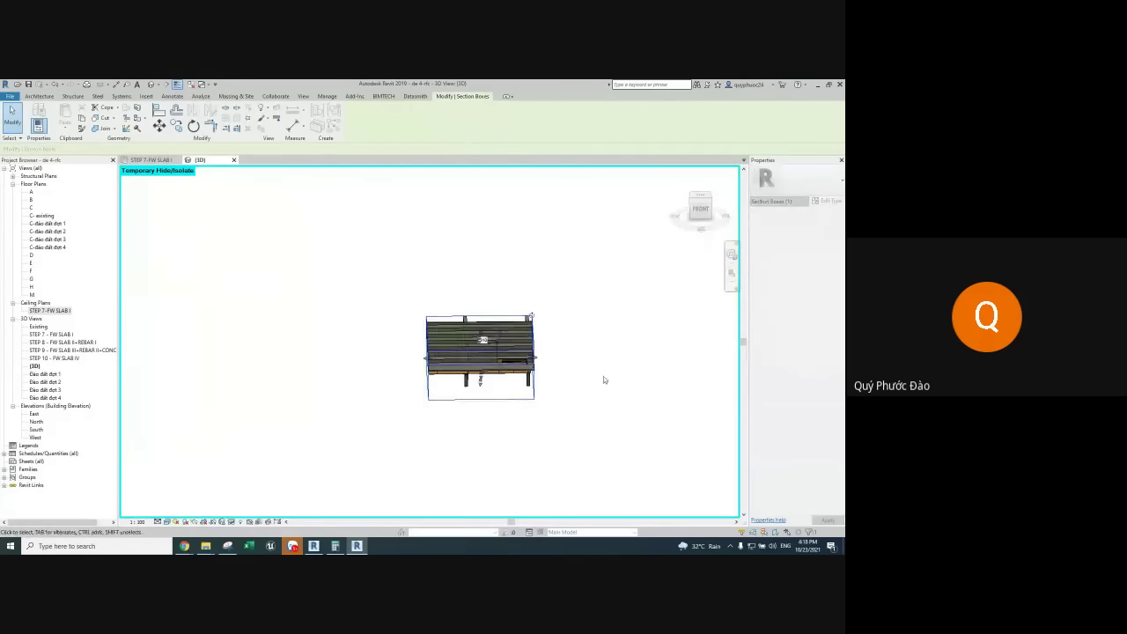
middle_click_drag(603, 382, 555, 395, "shift")
scroll(533, 371, "up", 3)
scroll(534, 370, "up", 2)
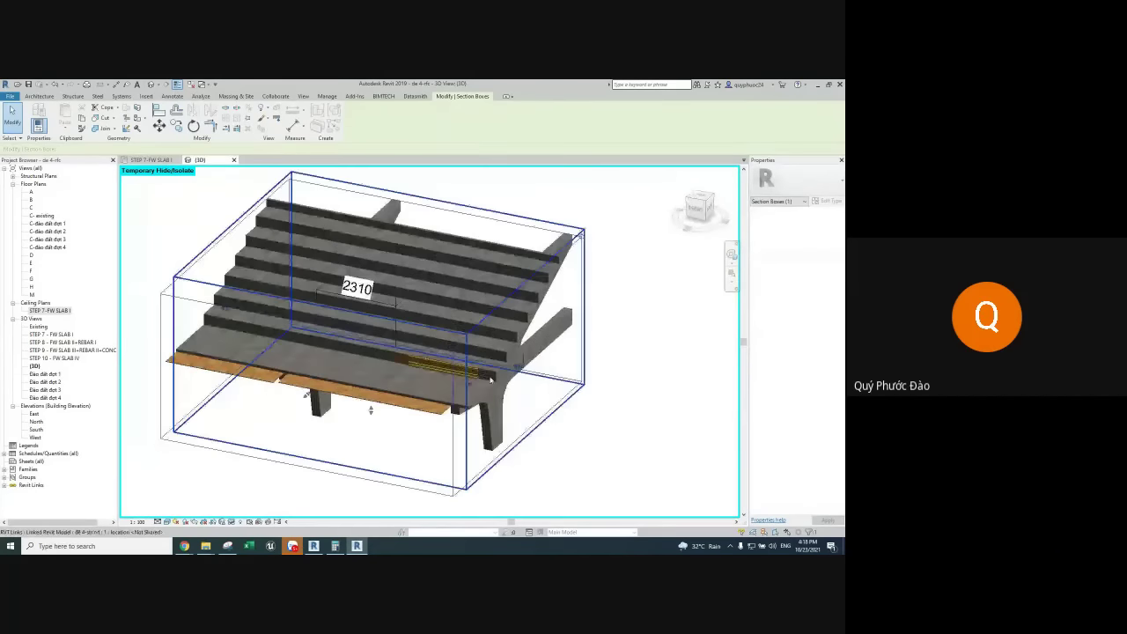
scroll(476, 380, "up", 3)
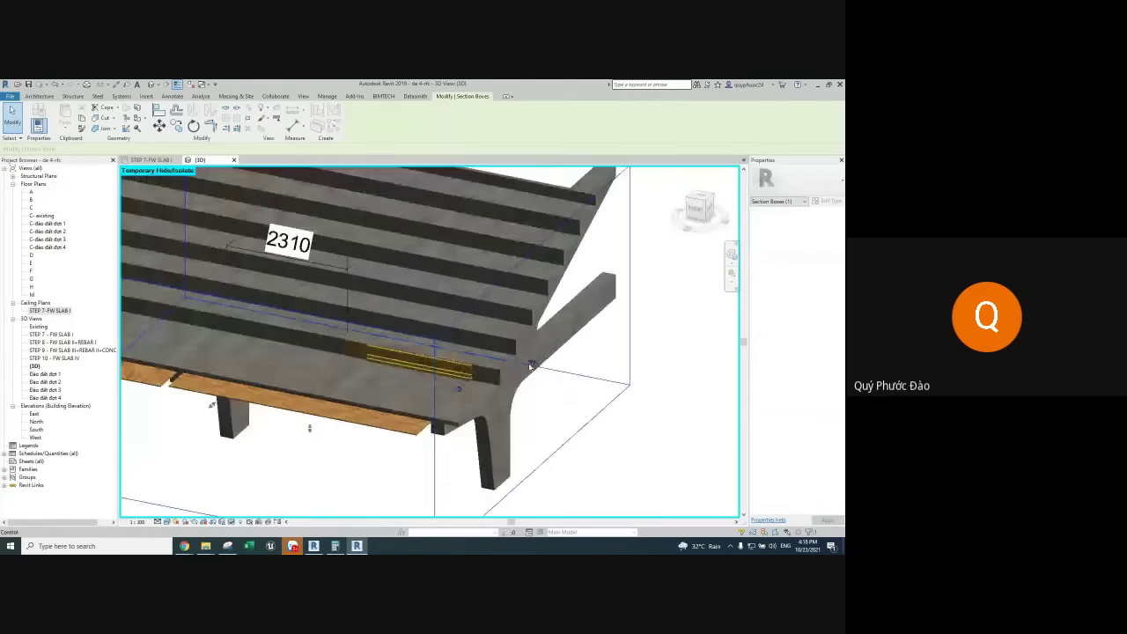
left_click(467, 385)
scroll(467, 378, "up", 3)
scroll(528, 344, "up", 2)
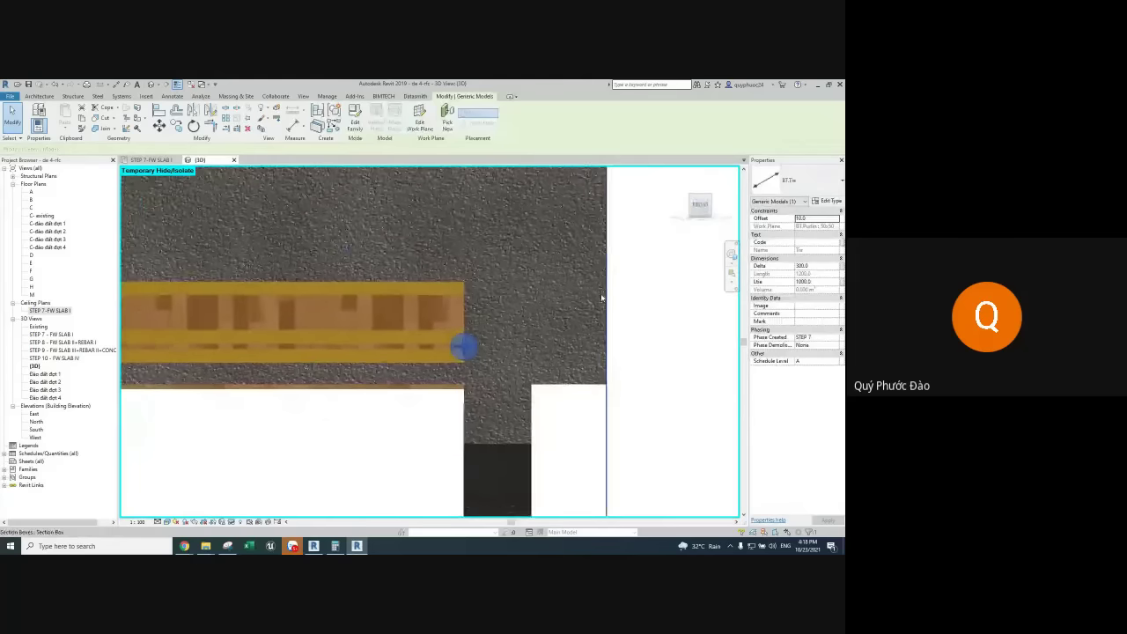
middle_click_drag(602, 298, 558, 302)
key("m")
key("v")
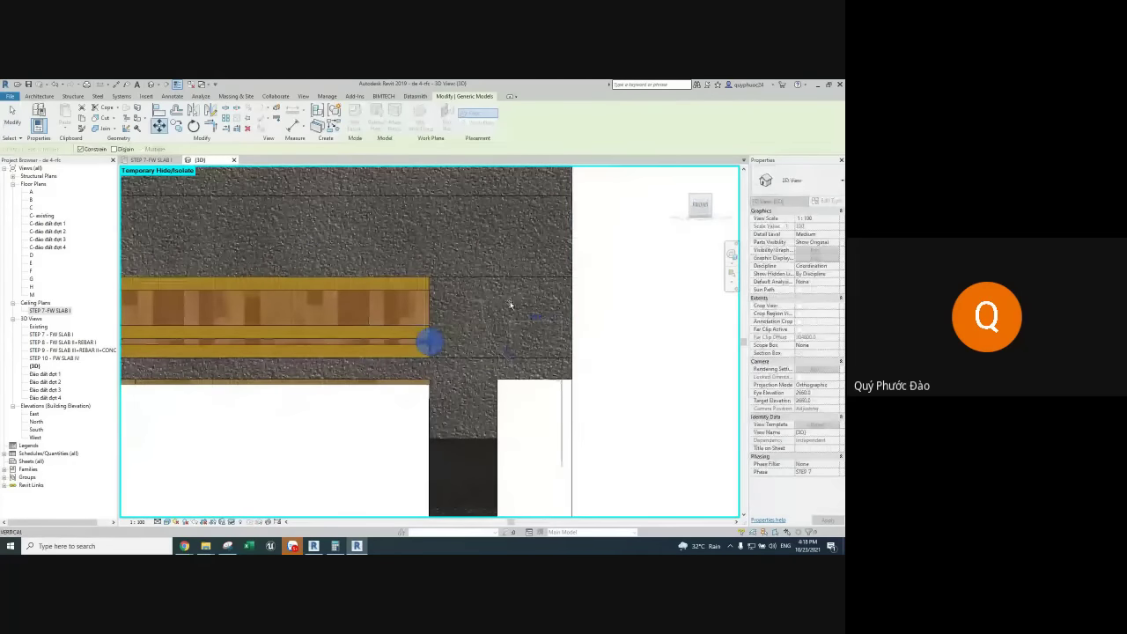
key("Escape")
scroll(503, 370, "down", 2)
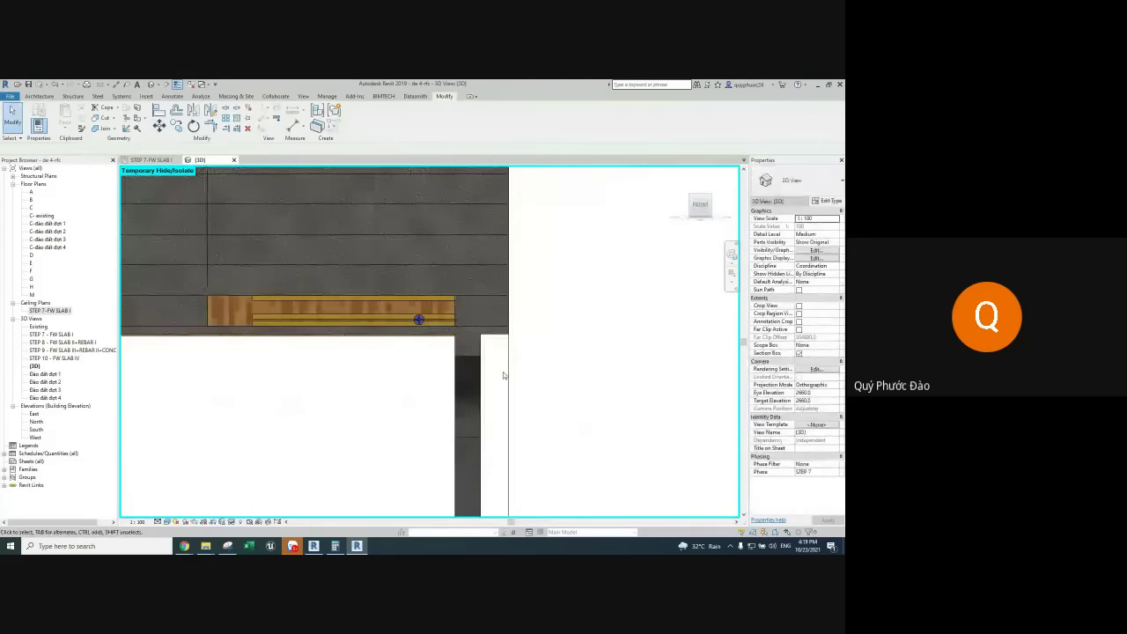
Pull the section box side in through the tie rod and view the stair from the Right
left_click(504, 374)
left_click_drag(507, 335, 445, 335)
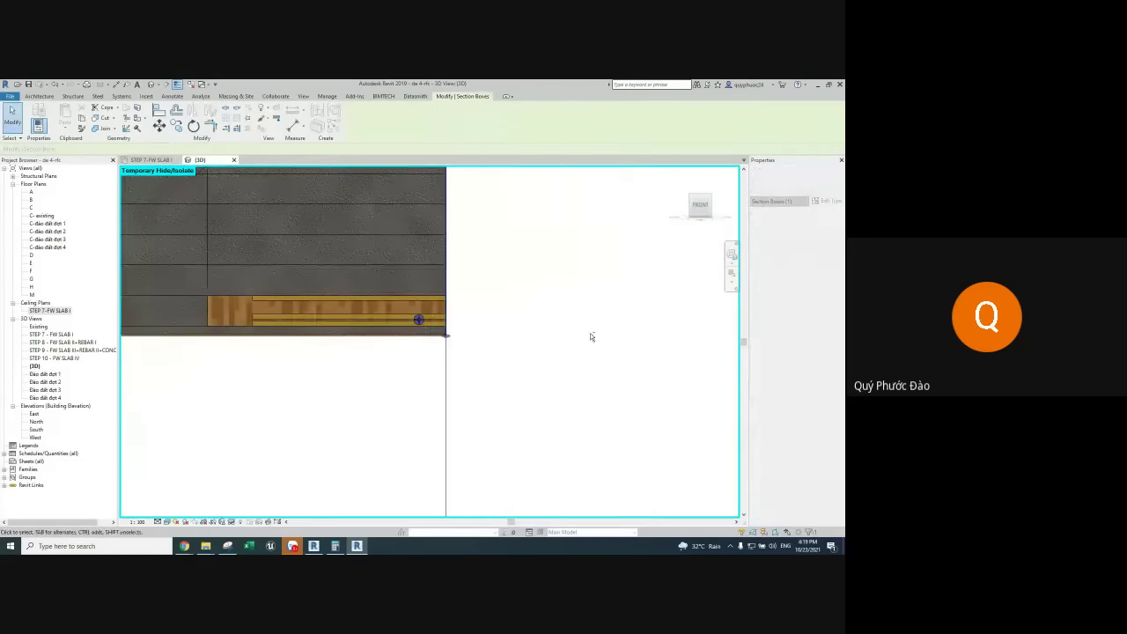
middle_click_drag(590, 336, 481, 358, "shift")
left_click(700, 204)
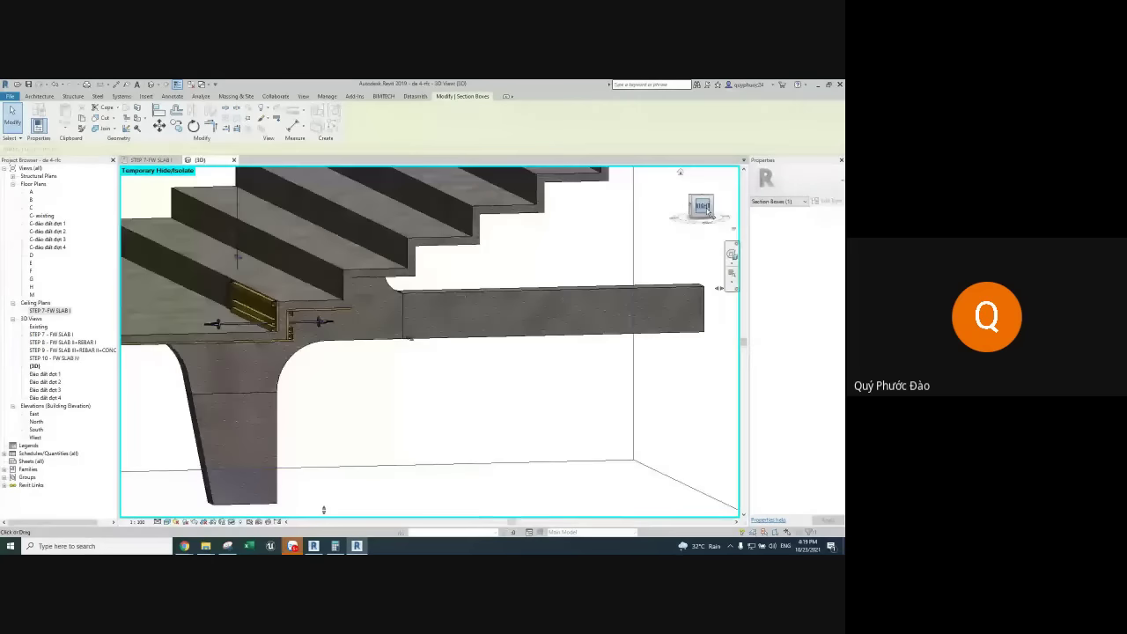
scroll(320, 325, "up", 3)
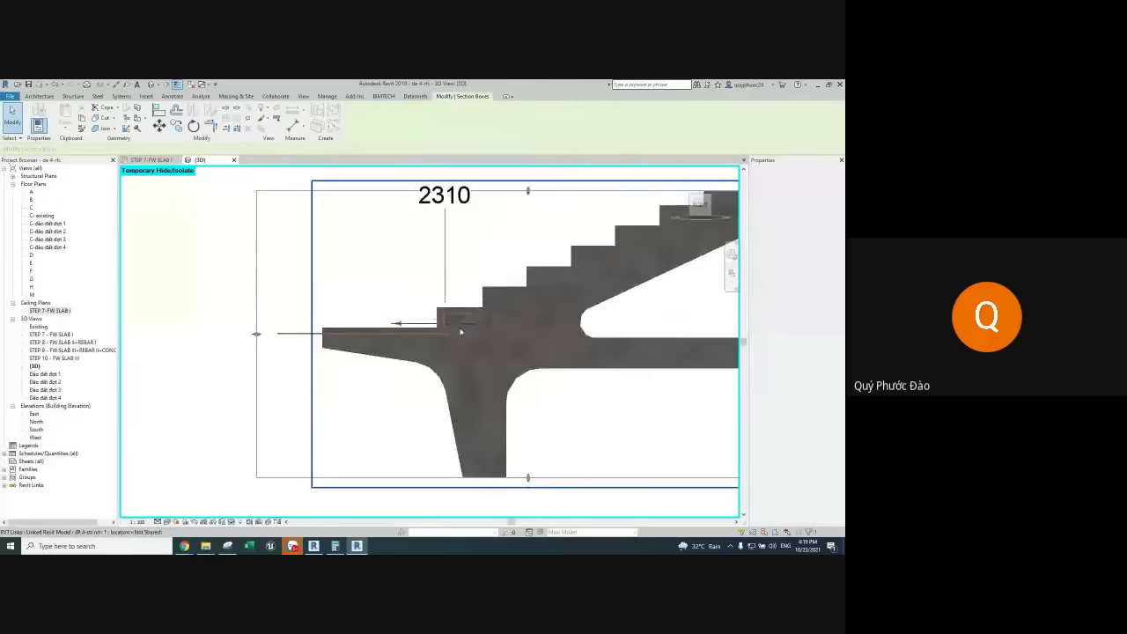
scroll(458, 327, "up", 3)
scroll(453, 330, "up", 3)
middle_click_drag(446, 318, 453, 335)
key("Escape")
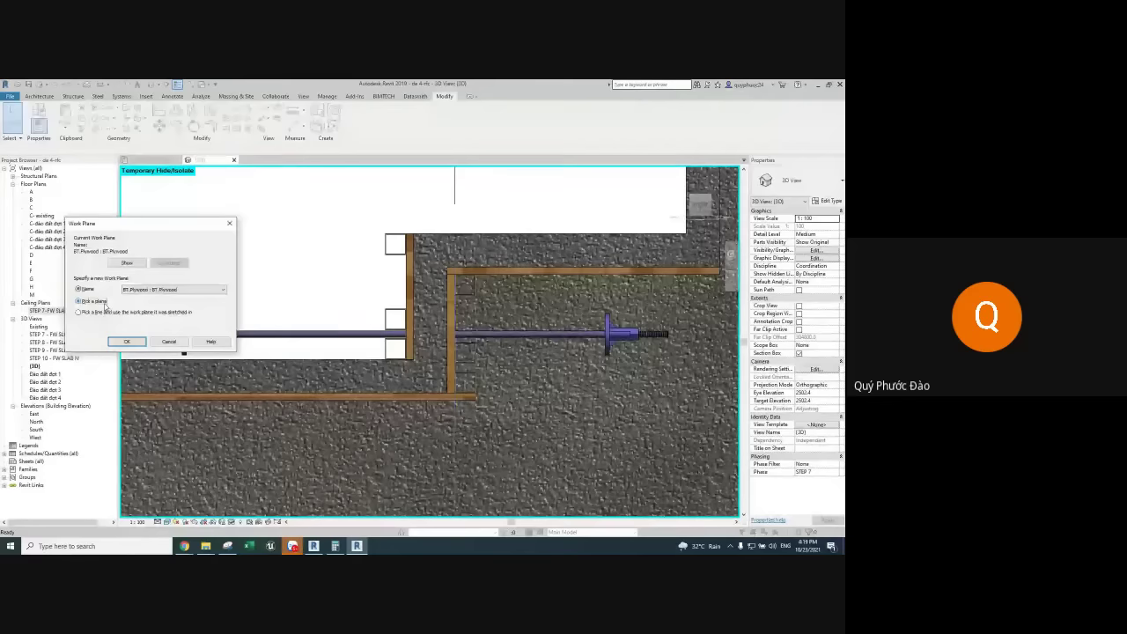
Measure from the wall edge with Aligned Dimension (DI), then cancel the measurement
key("Escape")
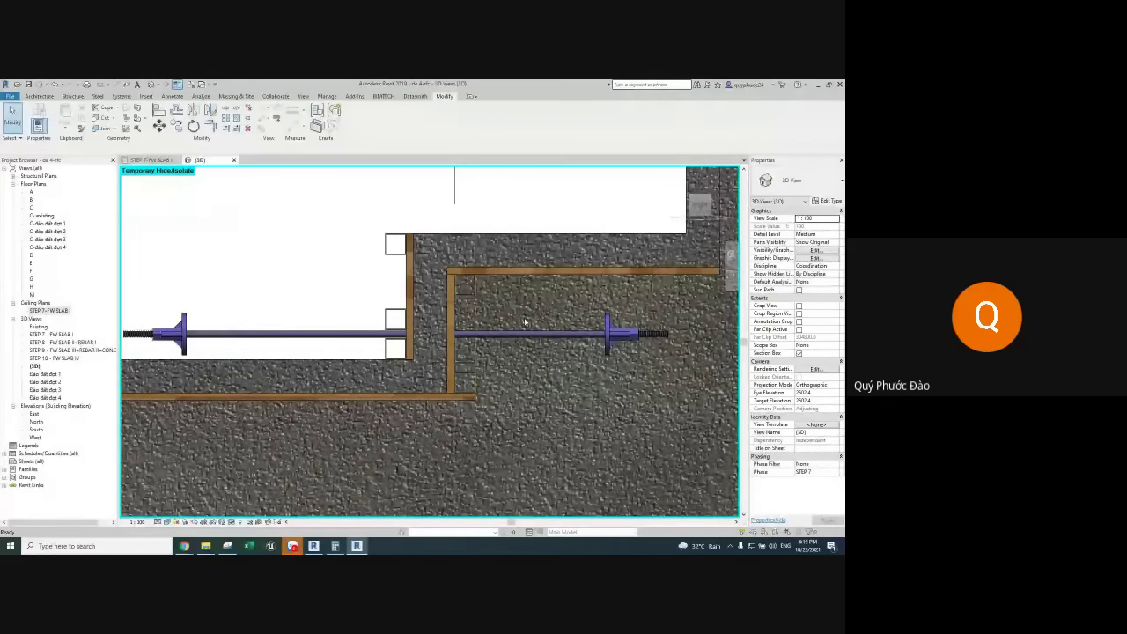
key("d")
key("i")
scroll(387, 321, "up", 5)
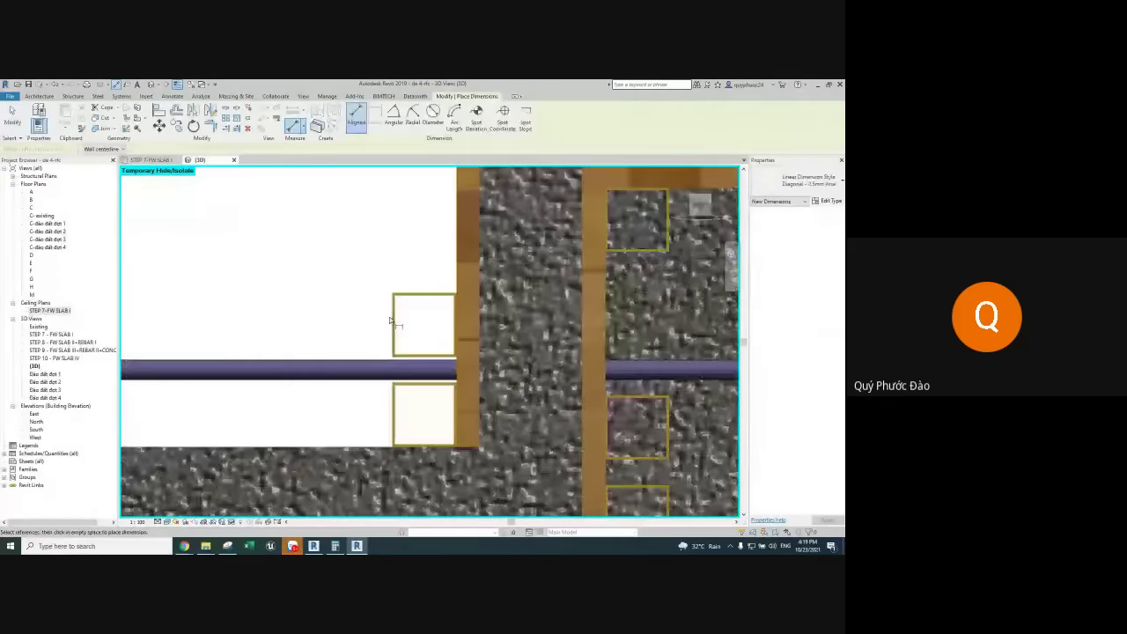
left_click(392, 322)
scroll(528, 326, "down", 1)
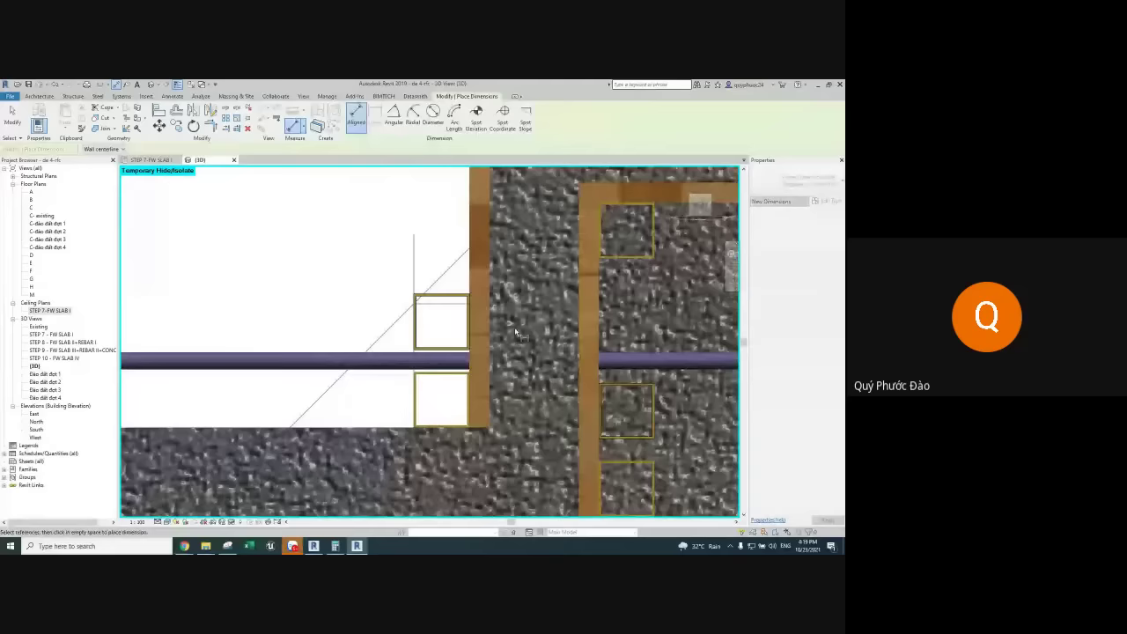
scroll(516, 332, "down", 3)
key("Escape")
scroll(401, 346, "up", 5)
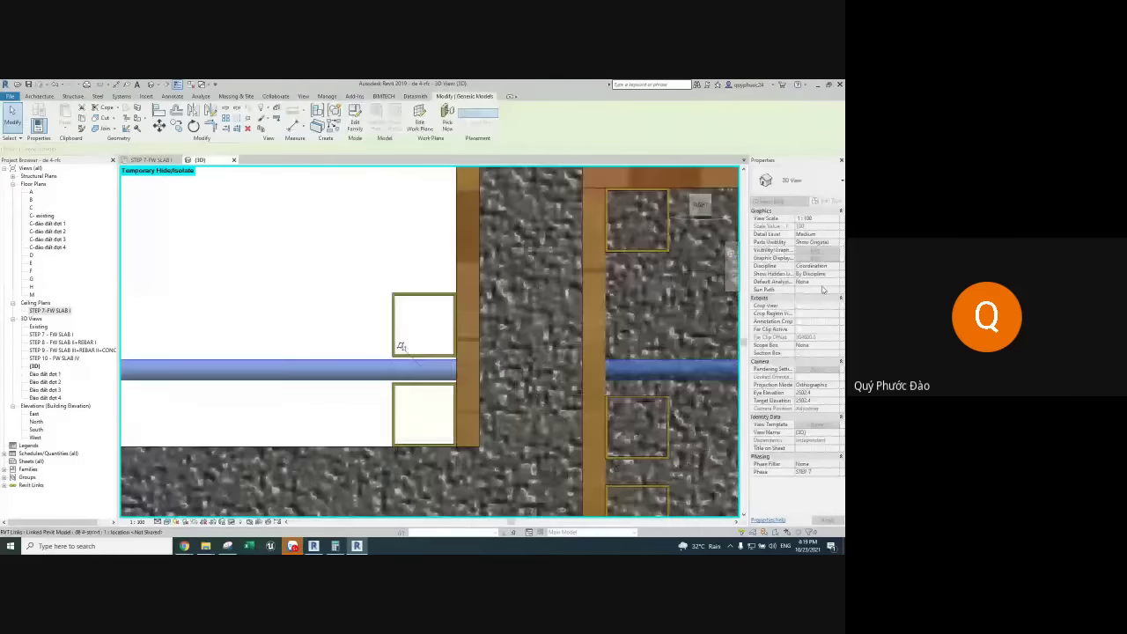
Set the tie rod's Lsle length to 216 in Properties
left_click(834, 280)
type("21")
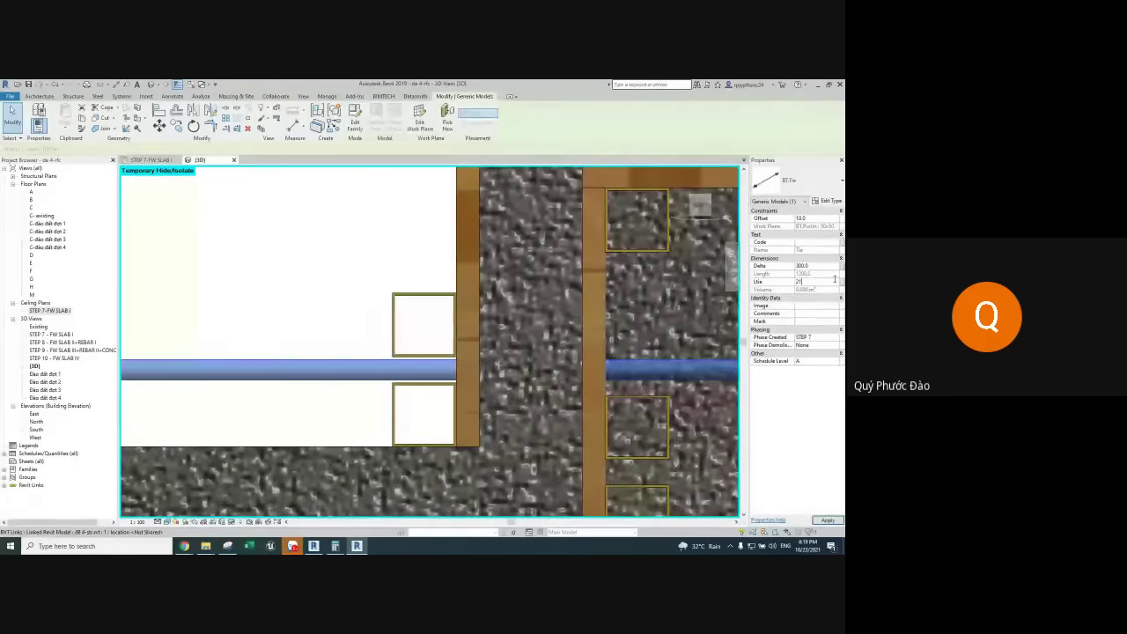
type("6")
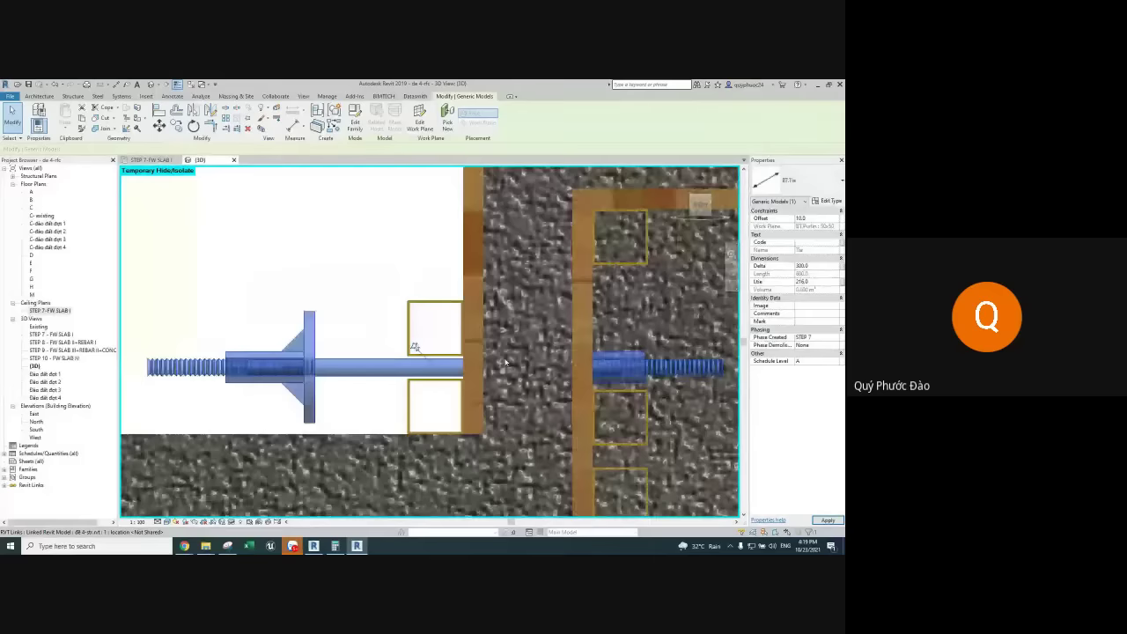
scroll(416, 346, "down", 2)
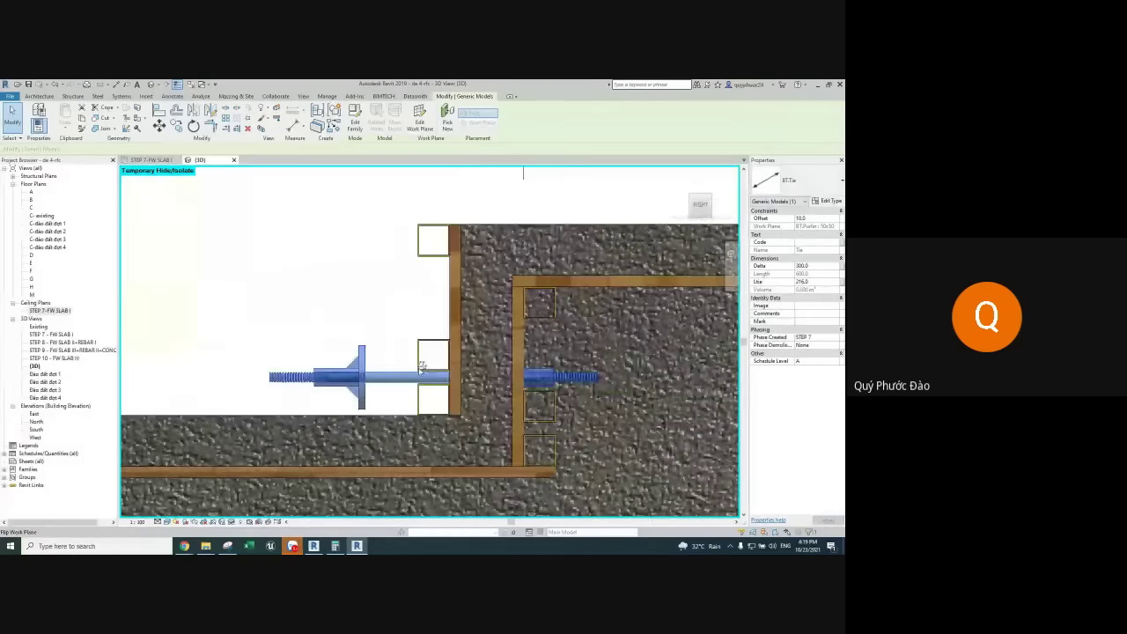
mouse_move(420, 366)
middle_mouse_down("shift")
mouse_move(543, 413)
mouse_move(529, 406)
mouse_move(545, 390)
mouse_move(305, 387)
mouse_move(542, 381)
mouse_move(320, 353)
mouse_move(337, 361)
middle_mouse_up("shift")
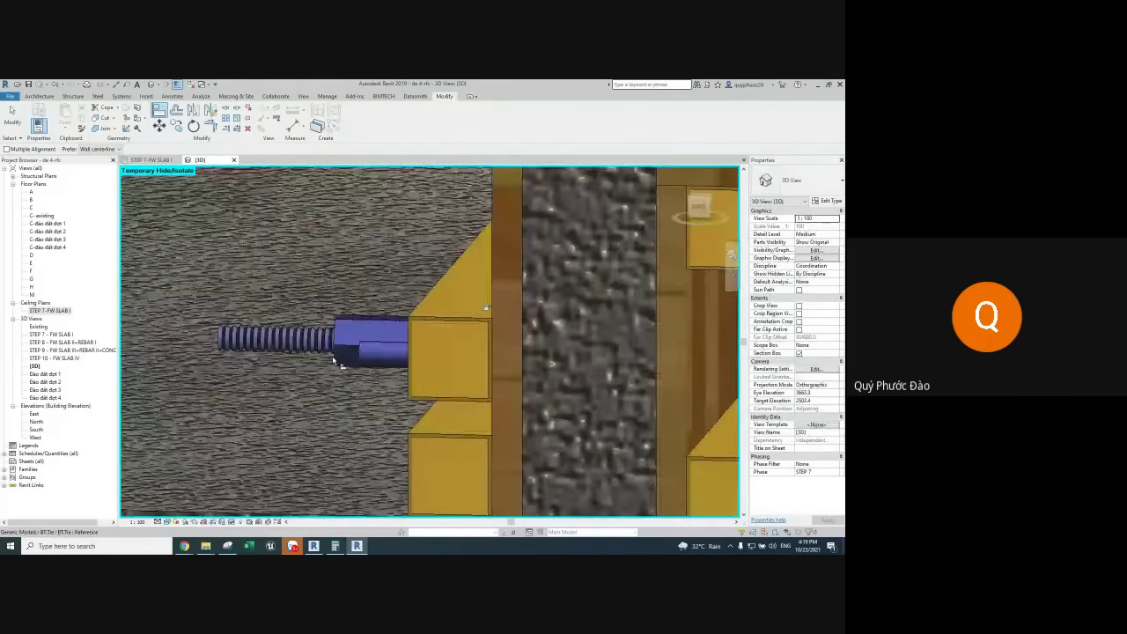
left_click(693, 206)
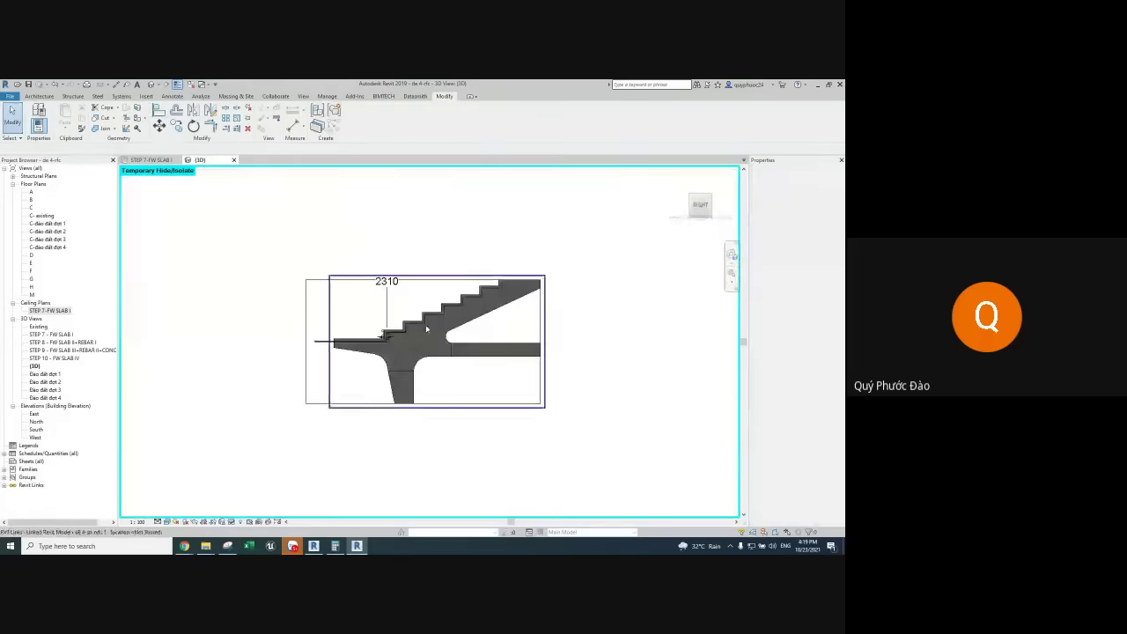
scroll(376, 330, "up", 3)
scroll(377, 344, "up", 2)
scroll(376, 344, "up", 5)
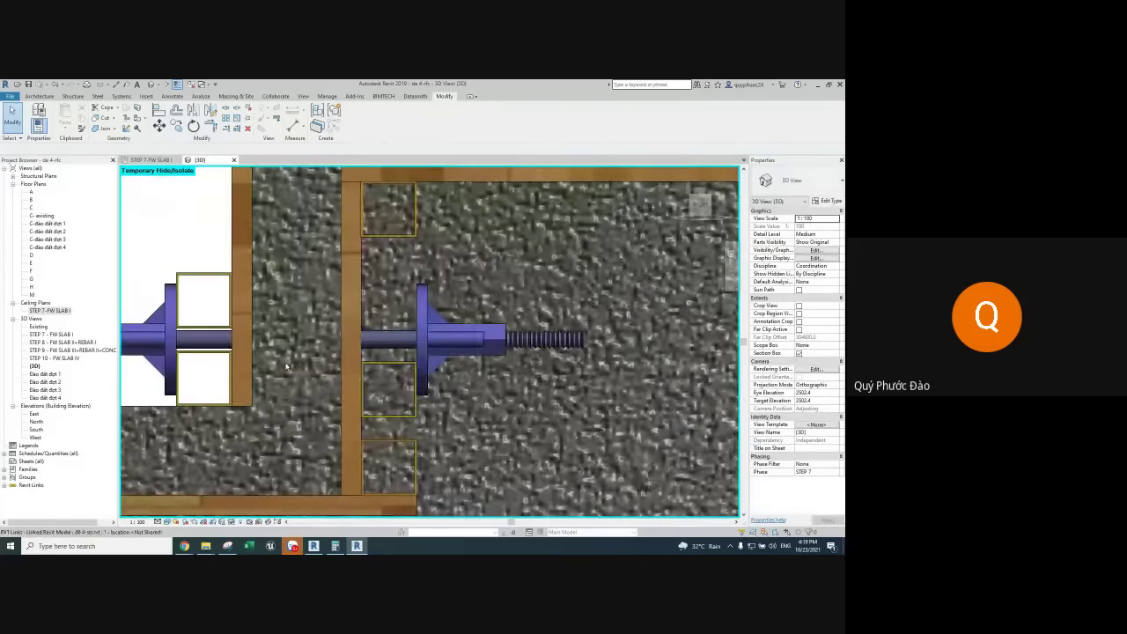
Start Align (AL) in the face view, then cancel it
key("a")
key("l")
scroll(196, 356, "up", 2)
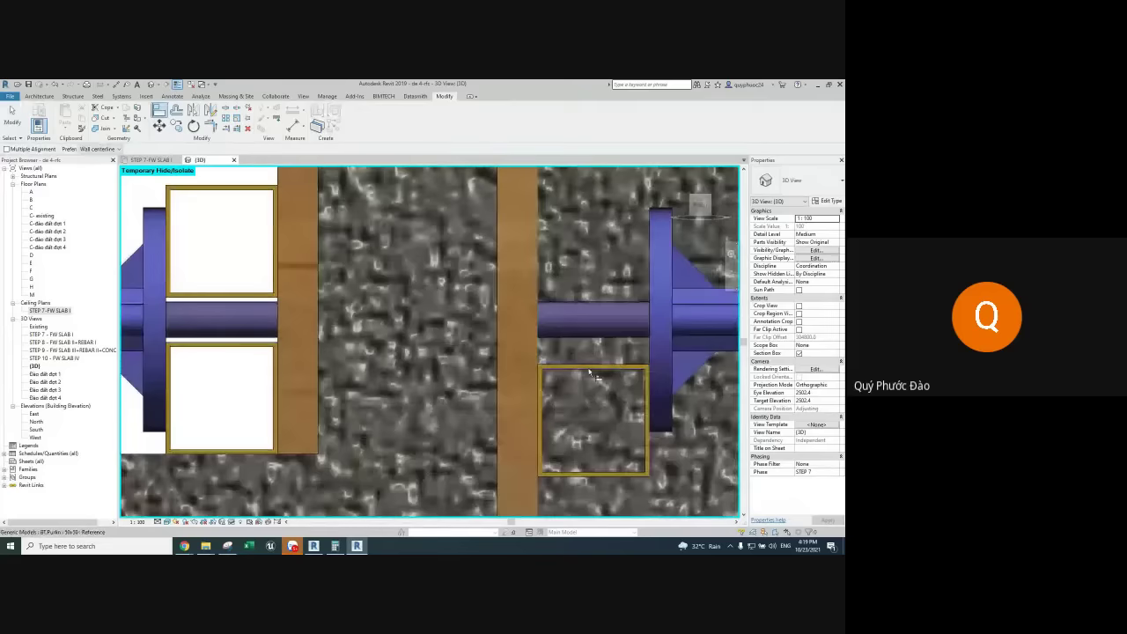
scroll(574, 402, "down", 3)
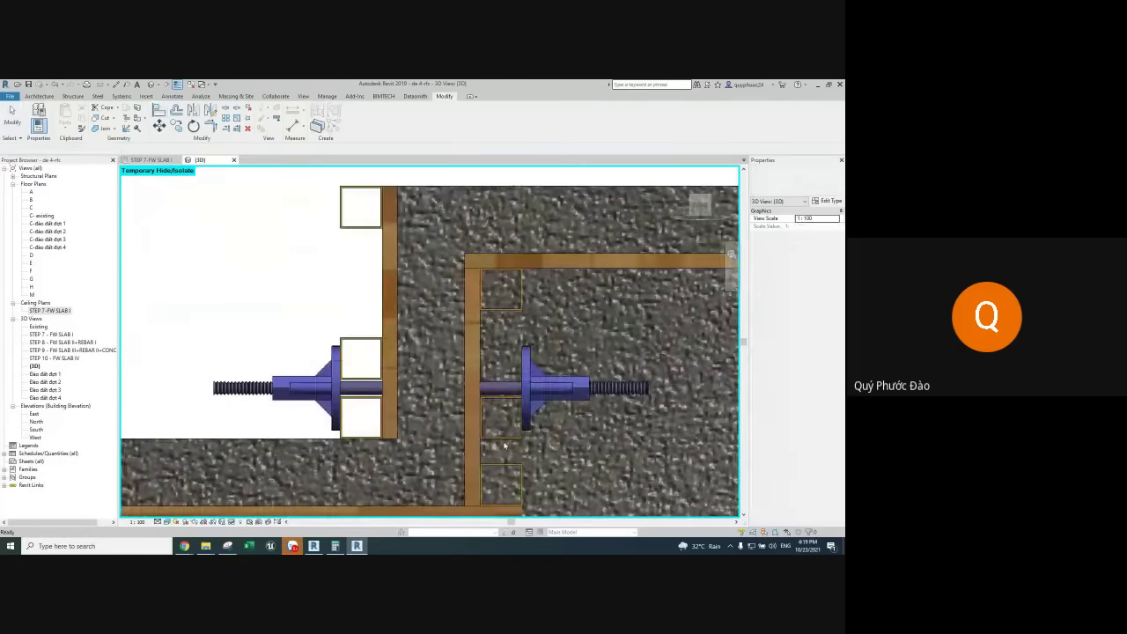
key("Escape")
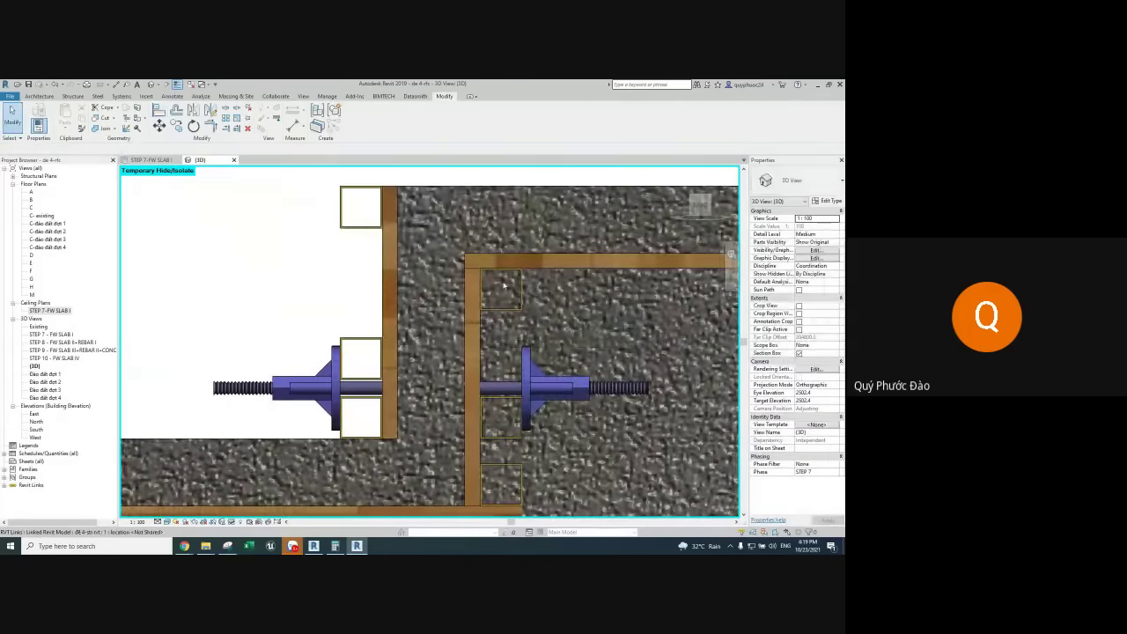
Check the upper purlin and tie rod, then pan and zoom to frame both tie rods close up
left_click(501, 295)
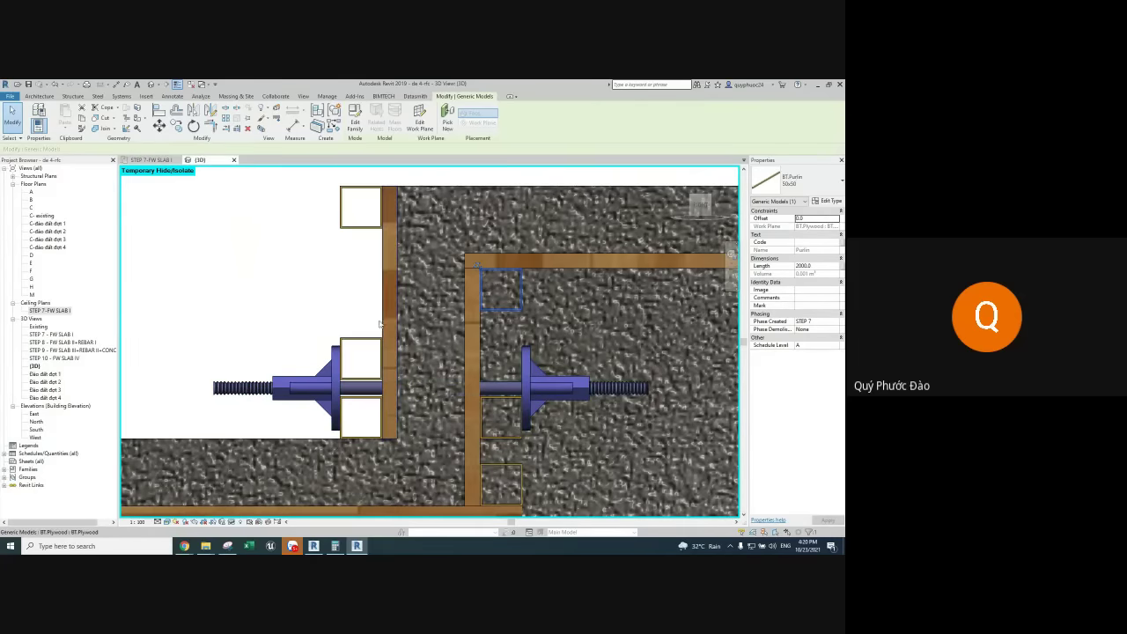
left_click(528, 375)
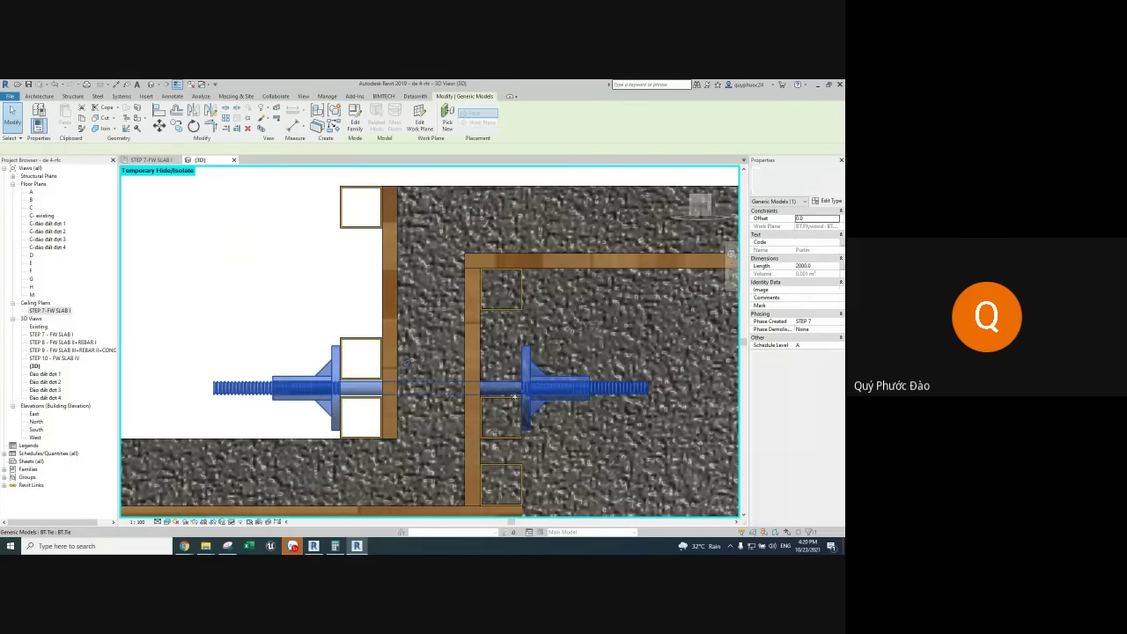
key("Escape")
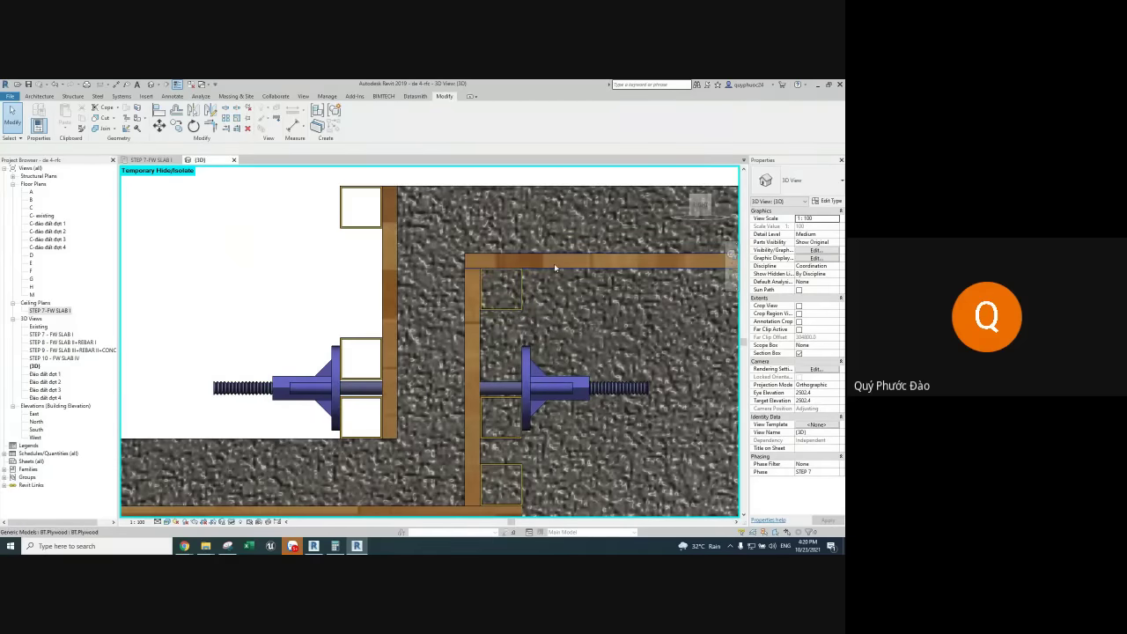
scroll(503, 345, "down", 2)
middle_click_drag(504, 345, 414, 350)
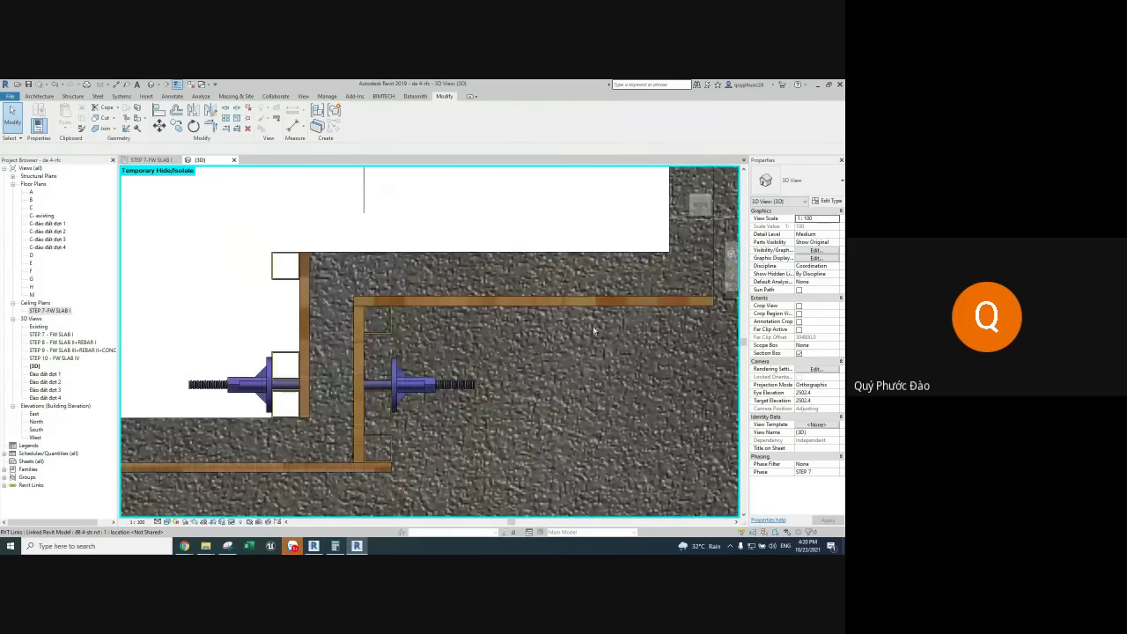
middle_click_drag(580, 345, 656, 345)
scroll(469, 377, "up", 1)
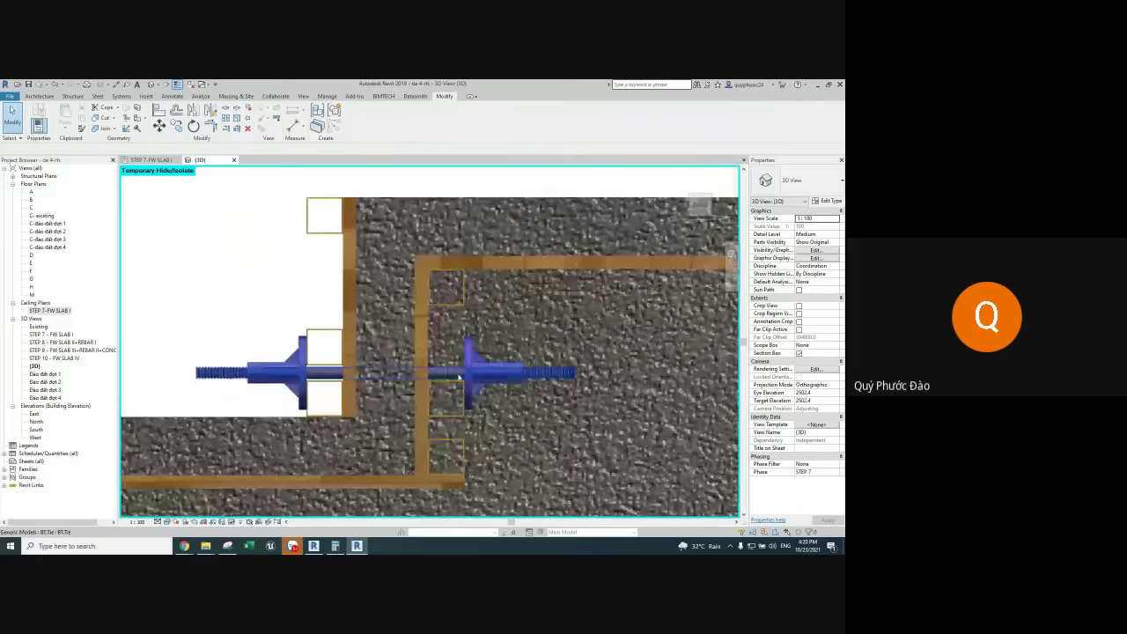
scroll(469, 377, "up", 1)
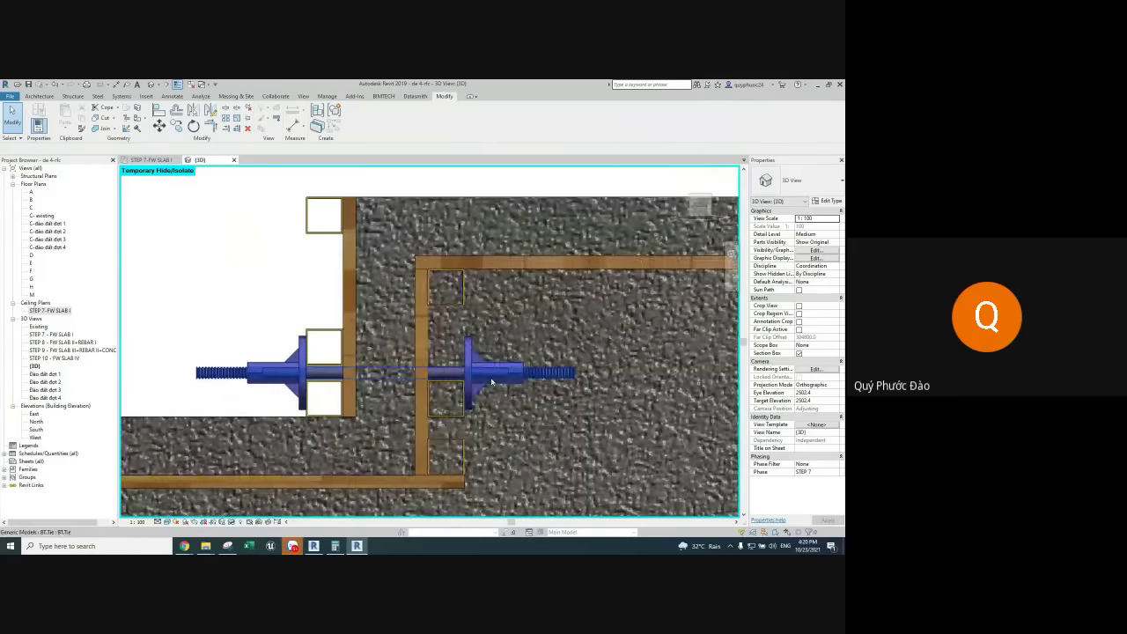
Select the purlin next to the tie rod for a Move, then end the command
left_click(448, 420)
key("Escape")
scroll(440, 405, "up", 3)
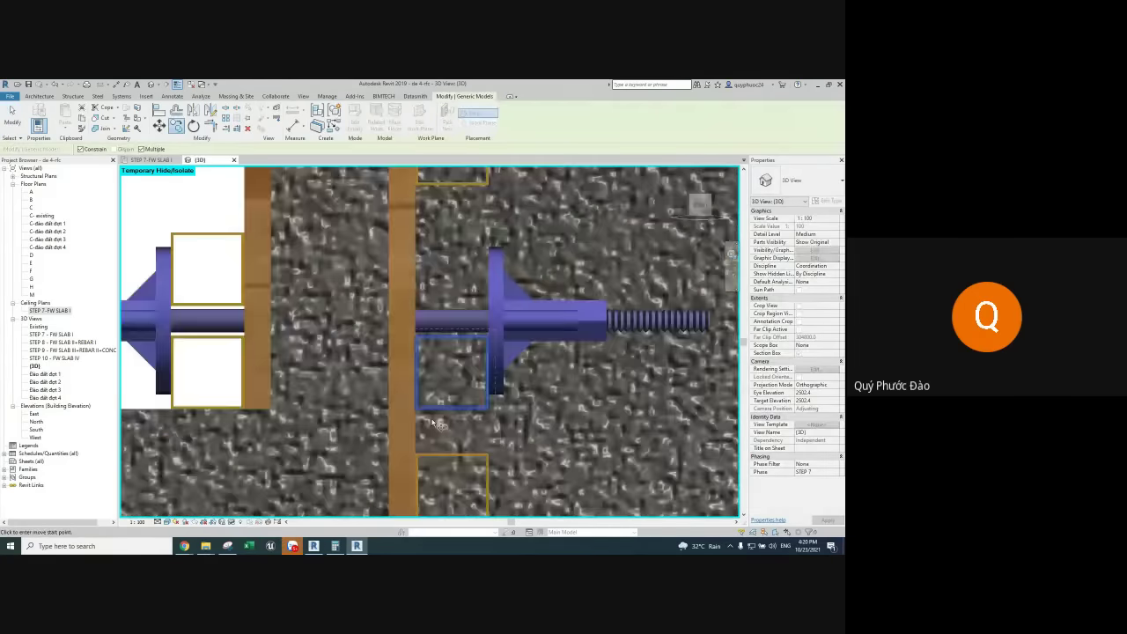
scroll(423, 378, "up", 2)
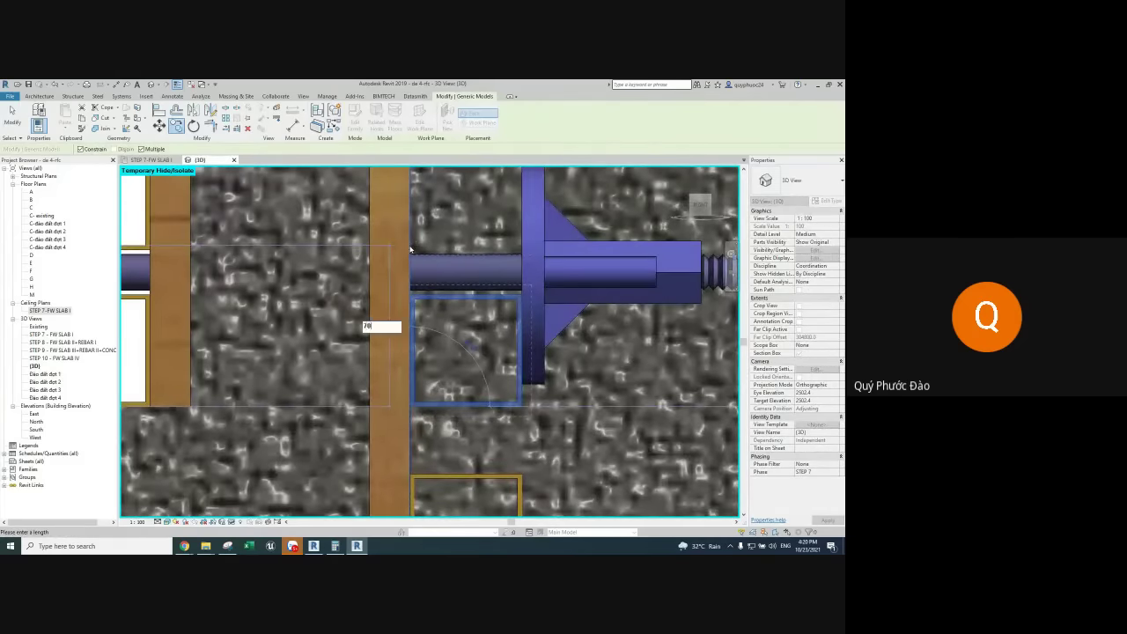
key("Escape")
scroll(507, 322, "down", 3)
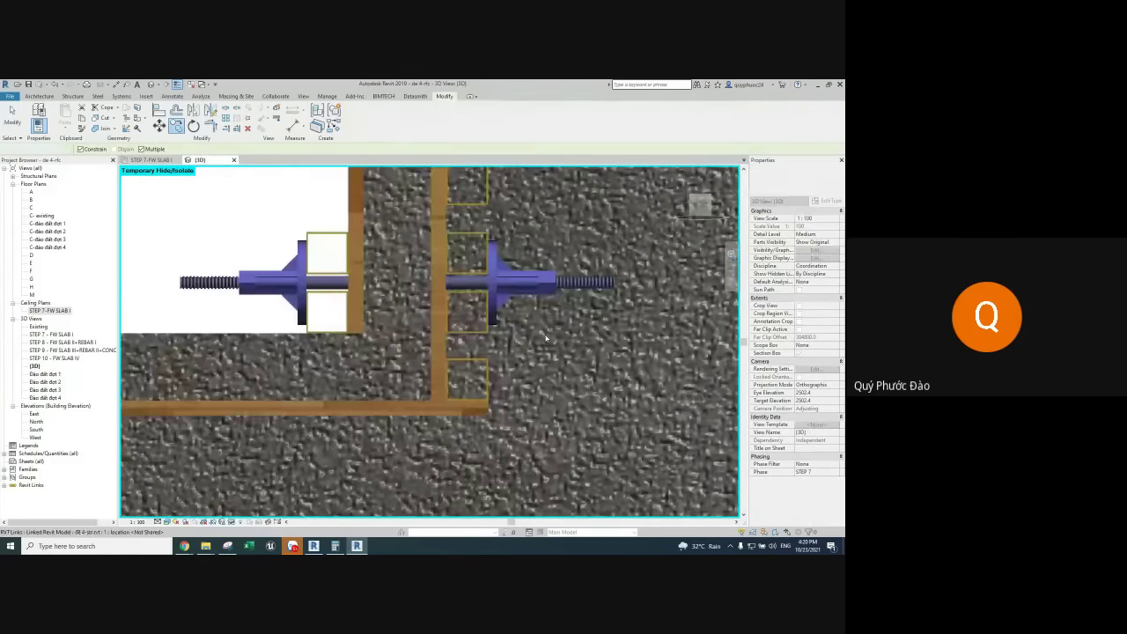
Orbit around the formwork and select the plywood plank and the 50x50 purlin
mouse_move(506, 323)
middle_mouse_down("shift")
mouse_move(435, 318)
mouse_move(412, 300)
mouse_move(574, 270)
middle_mouse_up("shift")
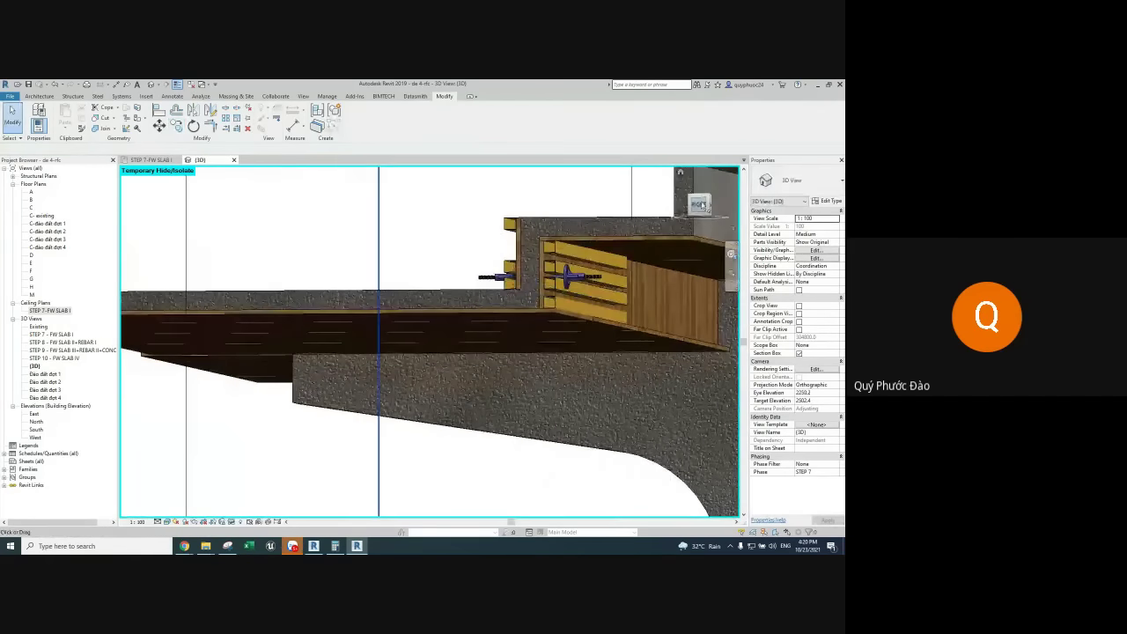
scroll(577, 273, "down", 5)
scroll(447, 333, "up", 5)
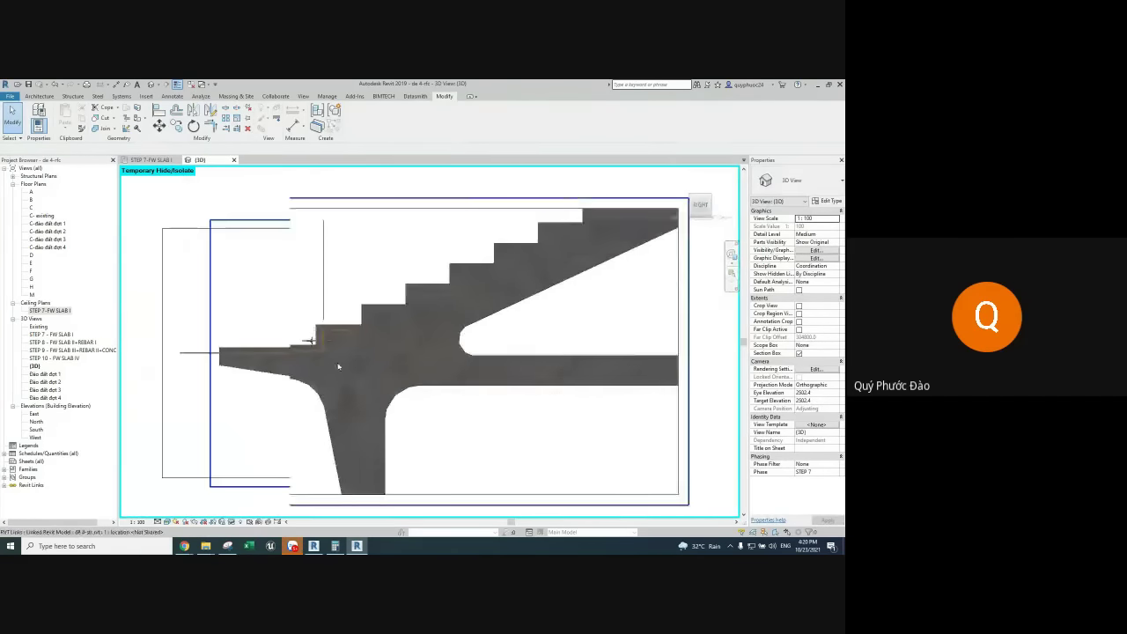
scroll(337, 364, "up", 5)
mouse_move(378, 285)
middle_mouse_down("shift")
mouse_move(472, 241)
mouse_move(469, 272)
mouse_move(456, 260)
mouse_move(464, 238)
mouse_move(259, 317)
mouse_move(259, 367)
mouse_move(275, 349)
mouse_move(262, 320)
mouse_move(252, 360)
mouse_move(247, 345)
middle_mouse_up("shift")
left_click(456, 257)
left_click(251, 341)
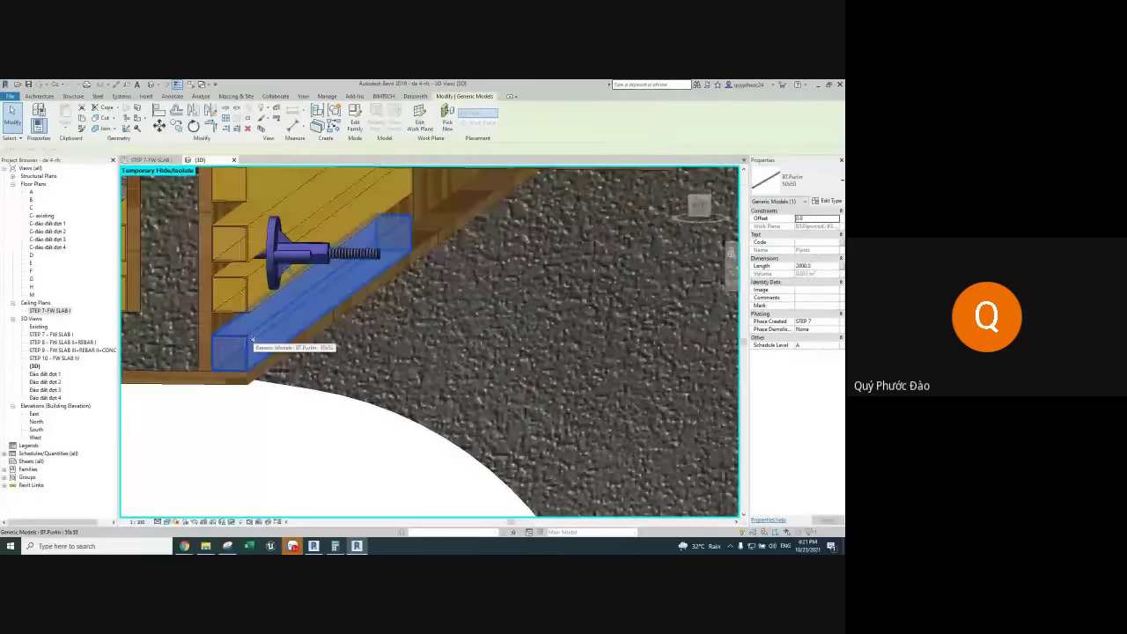
key("Escape")
Place a new BT.Plywood panel on the face beneath the purlin with CS
key("c")
key("s")
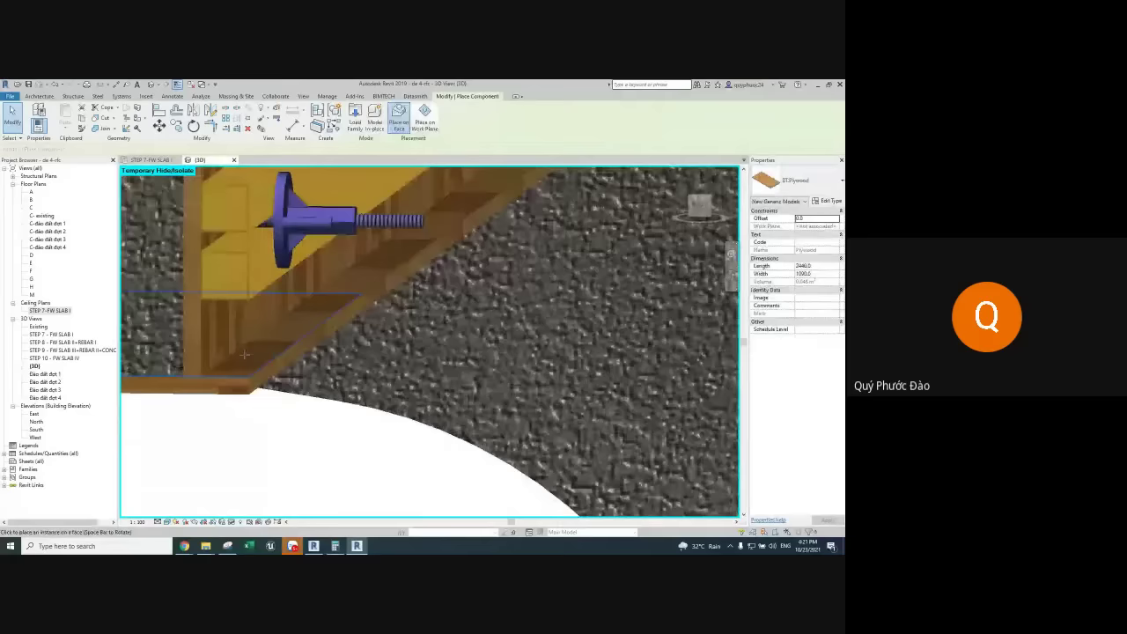
left_click(246, 364)
key("Escape")
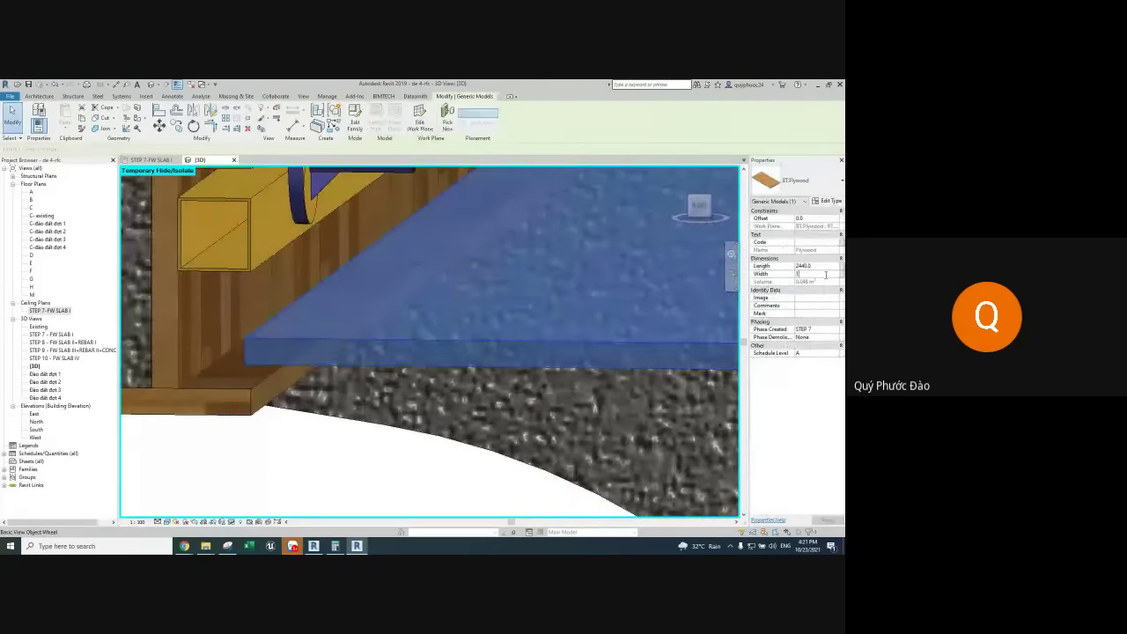
mouse_move(426, 339)
middle_mouse_down("shift")
mouse_move(331, 369)
mouse_move(329, 346)
mouse_move(315, 359)
mouse_move(372, 334)
mouse_move(284, 319)
mouse_move(509, 319)
mouse_move(453, 327)
mouse_move(432, 323)
mouse_move(540, 314)
mouse_move(590, 292)
middle_mouse_up("shift")
key("Escape")
Select the new plywood panel and check it against the stepped concrete and wall
left_click(339, 346)
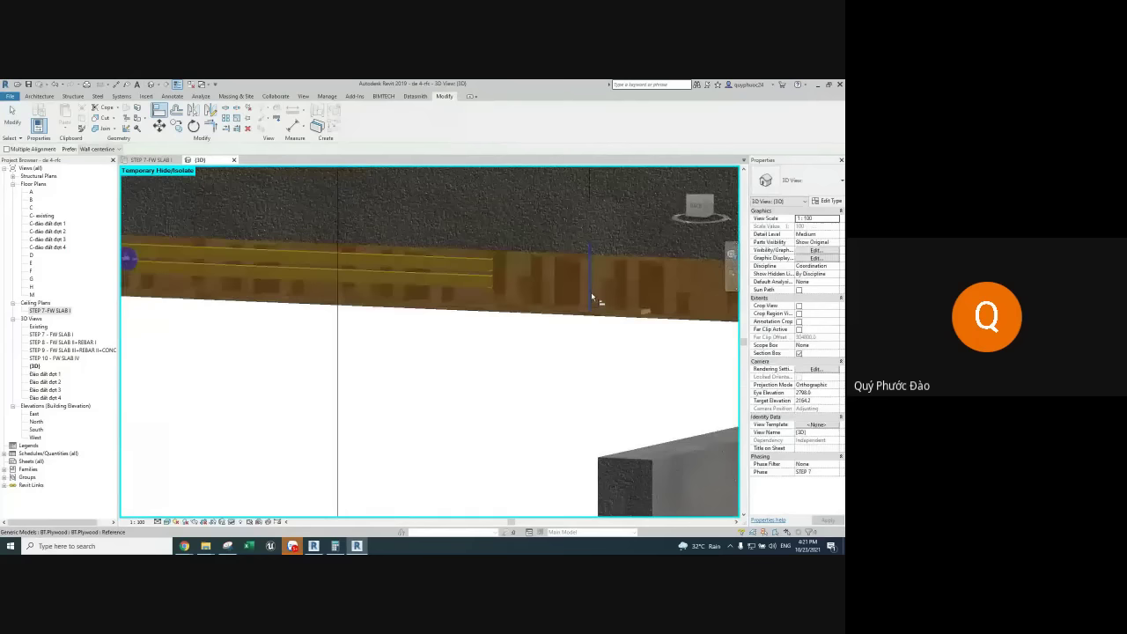
key("Escape")
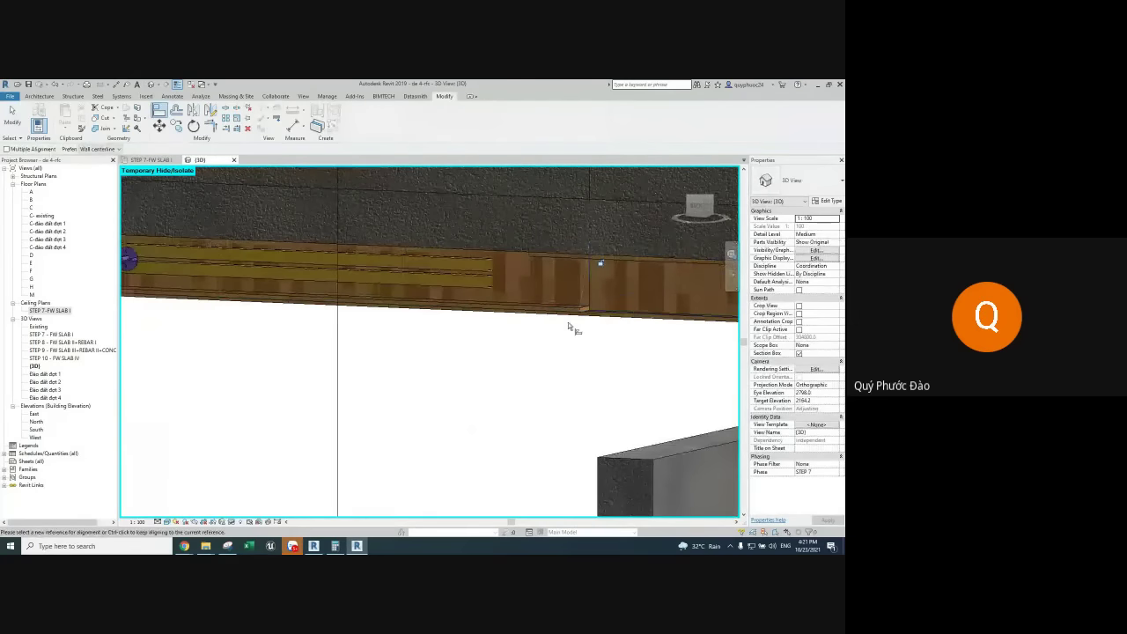
middle_click_drag(523, 352, 484, 395, "shift")
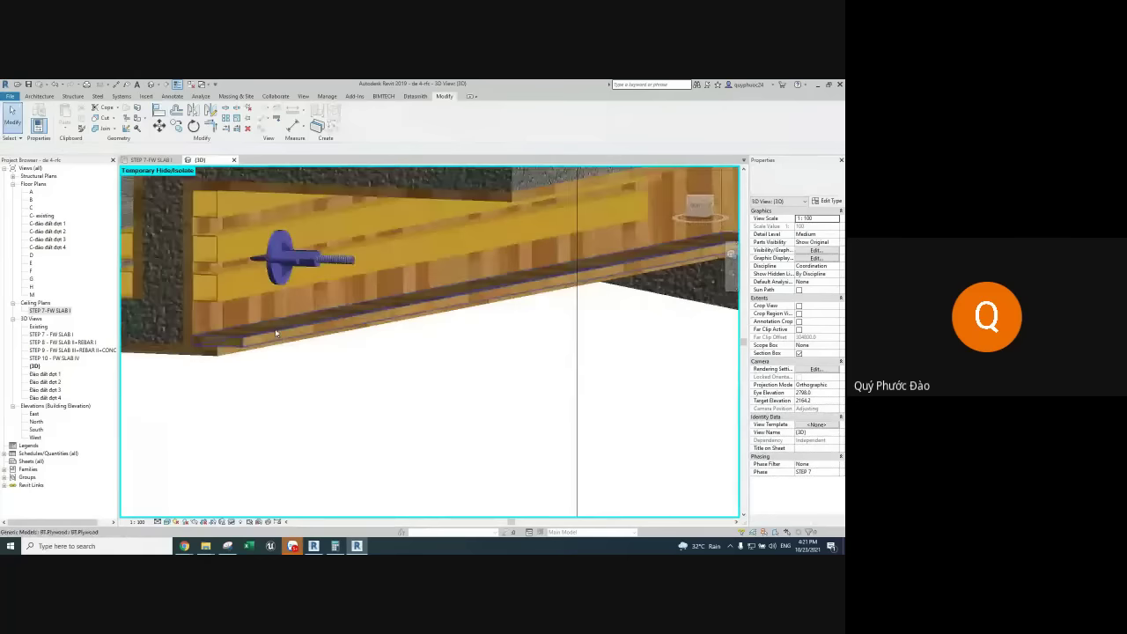
scroll(398, 369, "up", 3)
mouse_move(398, 369)
middle_mouse_down("shift")
mouse_move(397, 325)
mouse_move(415, 291)
mouse_move(397, 288)
mouse_move(414, 275)
middle_mouse_up("shift")
scroll(440, 269, "up", 2)
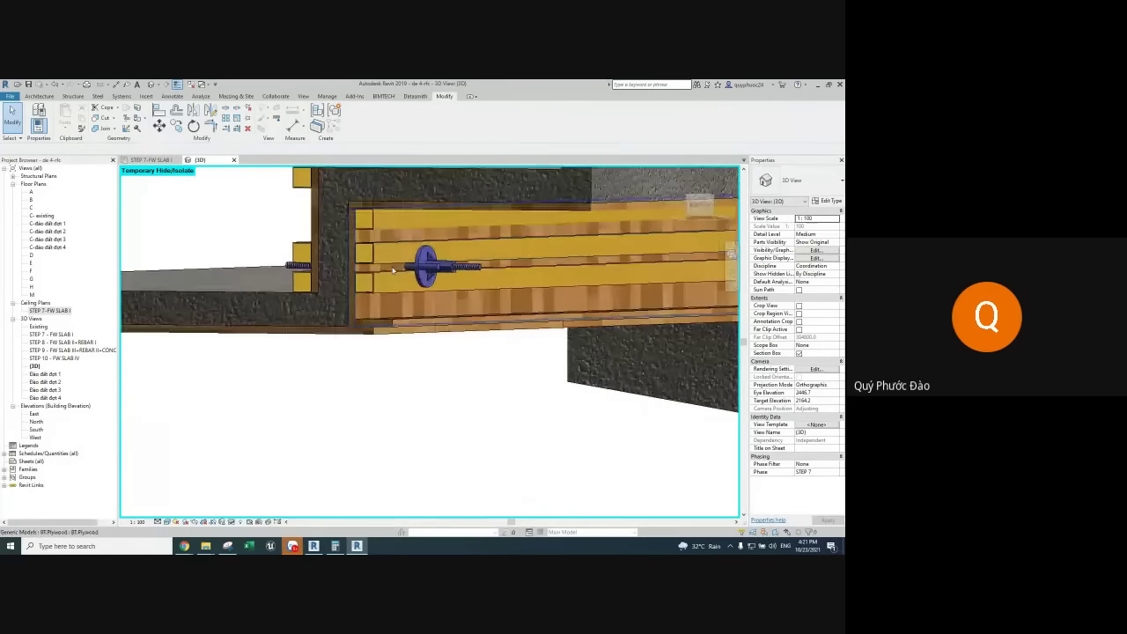
Copy the tie rod 10 along the beam formwork from the straight-on elevation
left_click(446, 269)
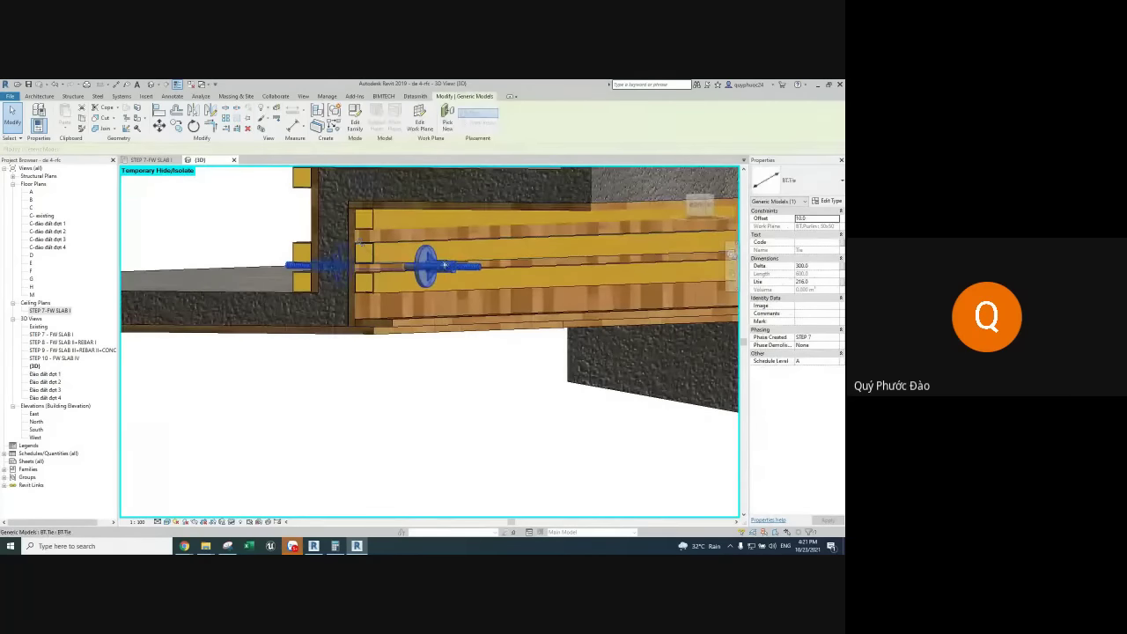
left_click(709, 205)
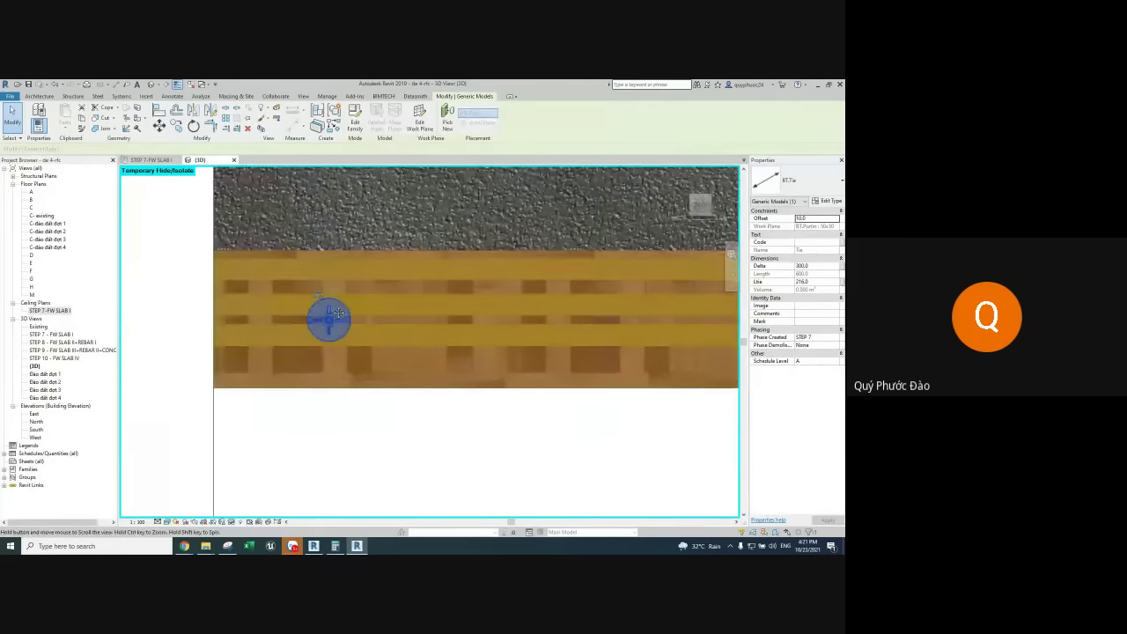
middle_click_drag(338, 312, 323, 305)
key("c")
key("o")
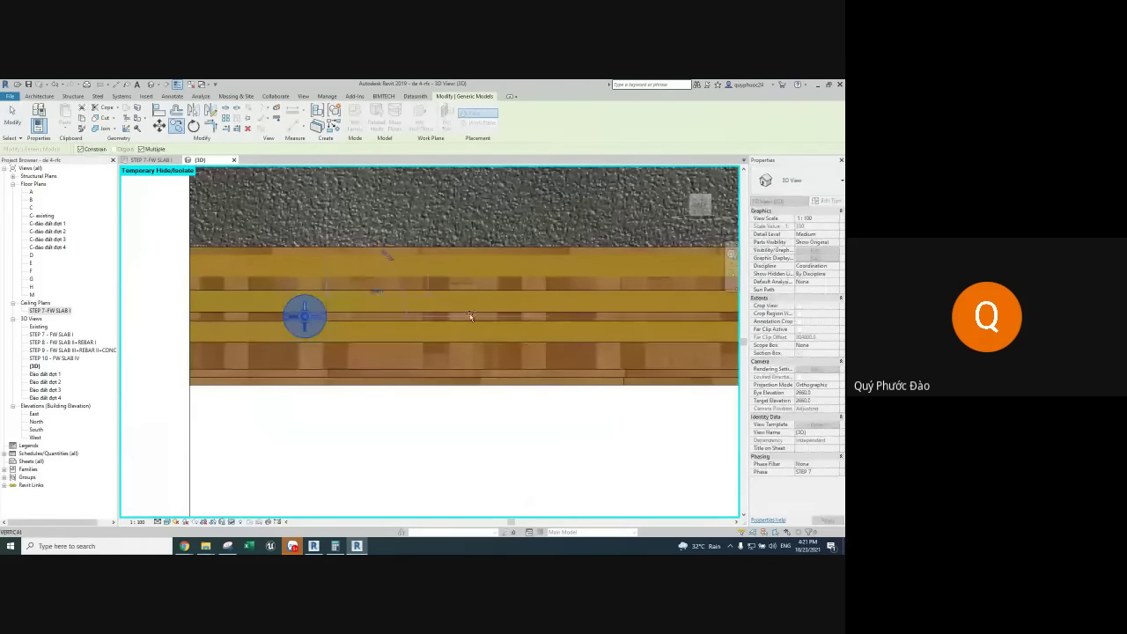
scroll(457, 308, "down", 3)
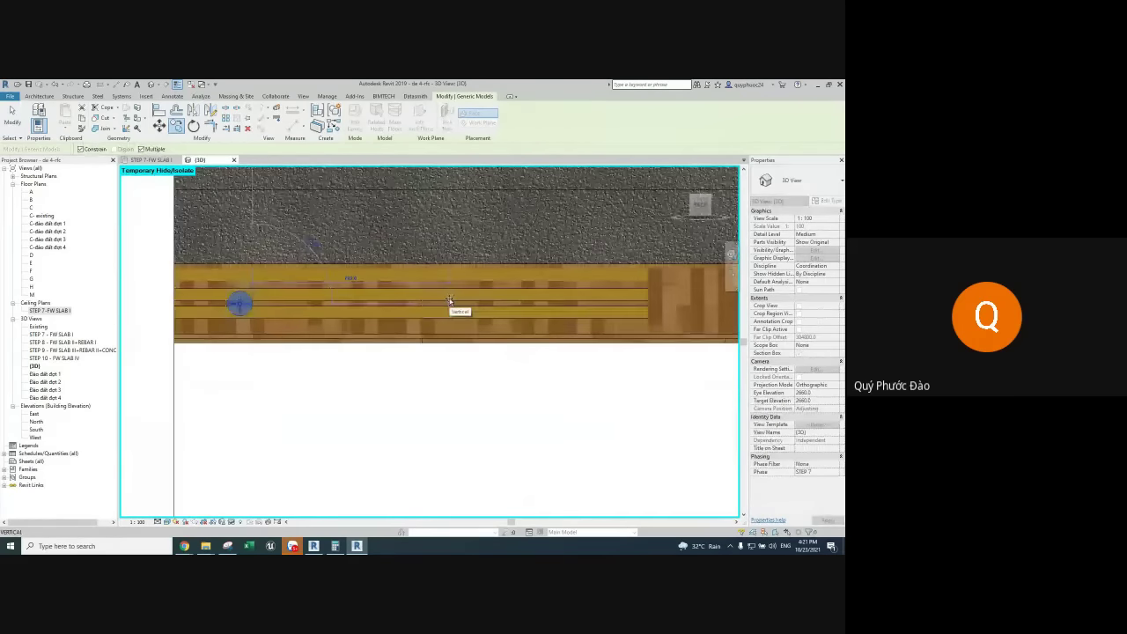
type("1000")
key("Return")
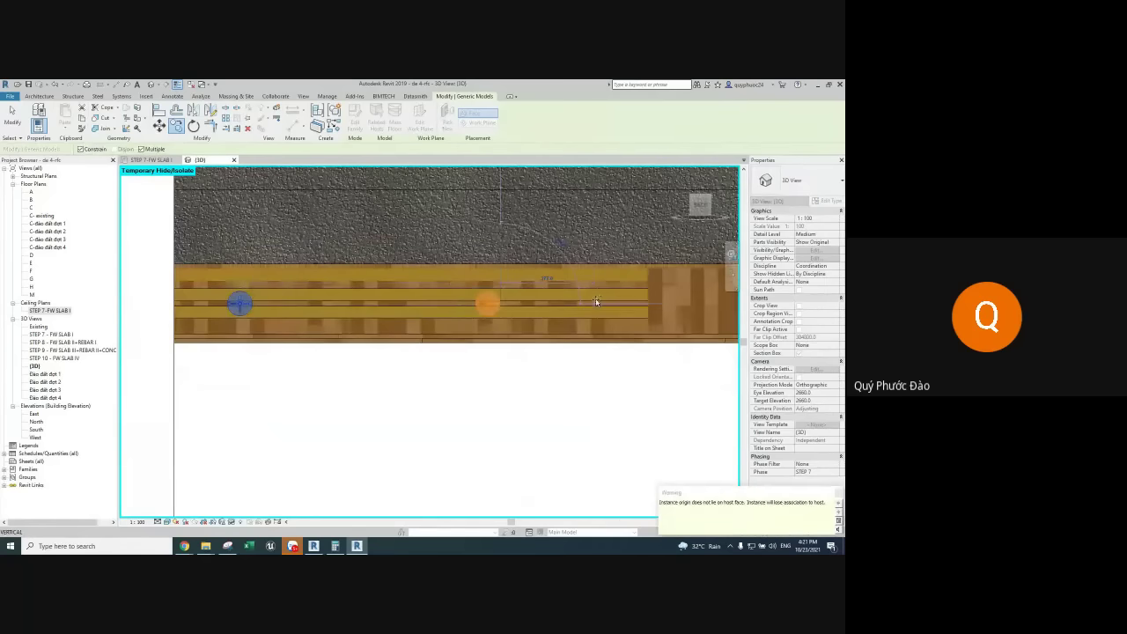
mouse_move(413, 382)
middle_mouse_down("shift")
mouse_move(573, 409)
mouse_move(602, 442)
mouse_move(641, 438)
mouse_move(619, 420)
mouse_move(586, 429)
mouse_move(541, 413)
mouse_move(472, 414)
mouse_move(493, 440)
mouse_move(514, 415)
middle_mouse_up("shift")
key("Escape")
scroll(491, 331, "up", 3)
scroll(461, 365, "up", 3)
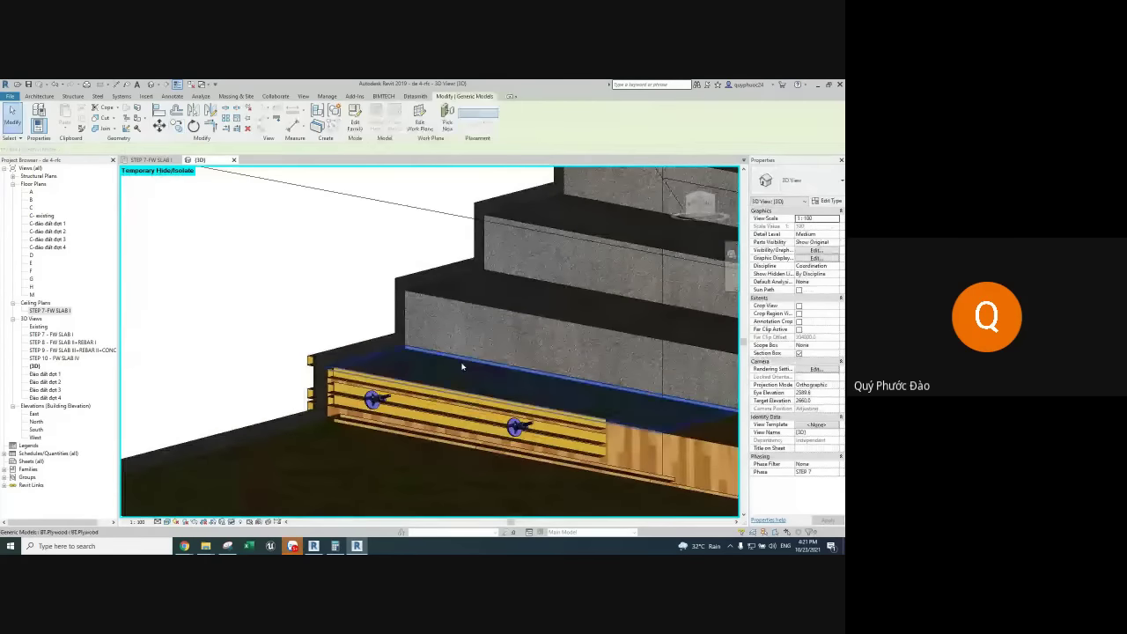
Change the Width of the plywood panel under the stair in Properties
left_click(509, 362)
left_click(799, 275)
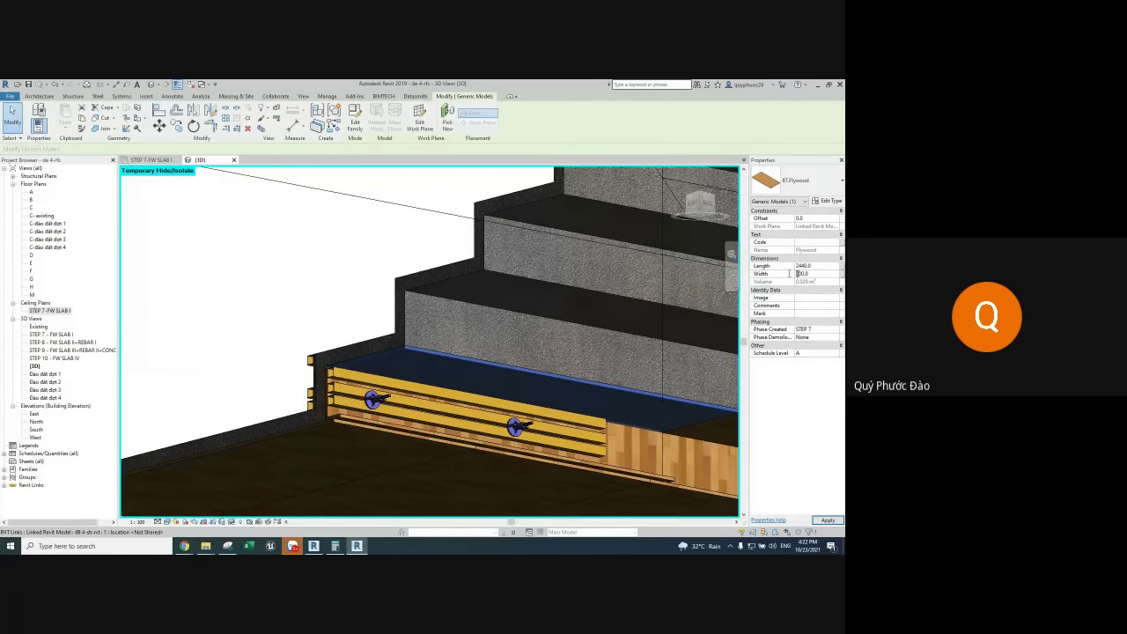
key("Escape")
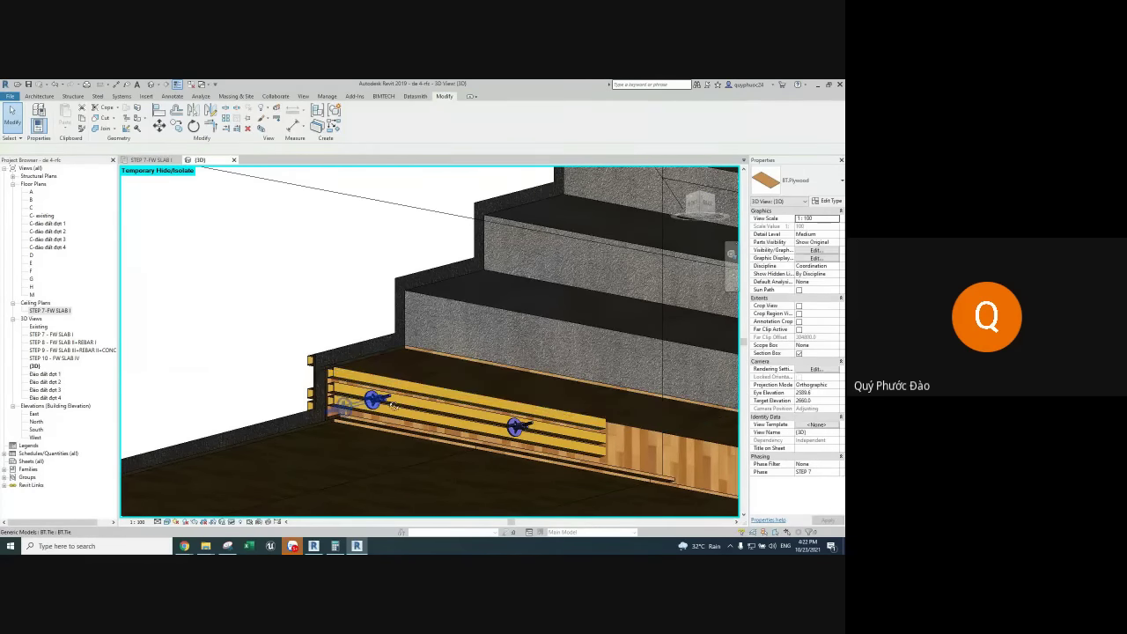
middle_click_drag(456, 374, 470, 359, "shift")
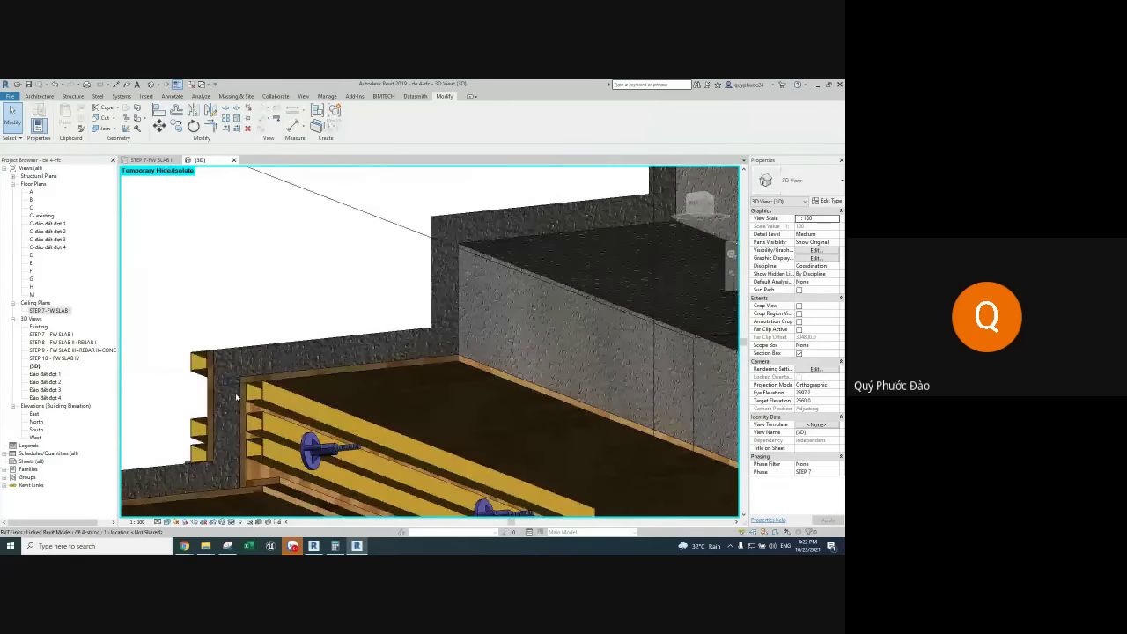
scroll(235, 393, "up", 2)
Try Align (AL), cancel it, and orbit to a near-front view of the stair formwork
key("a")
key("l")
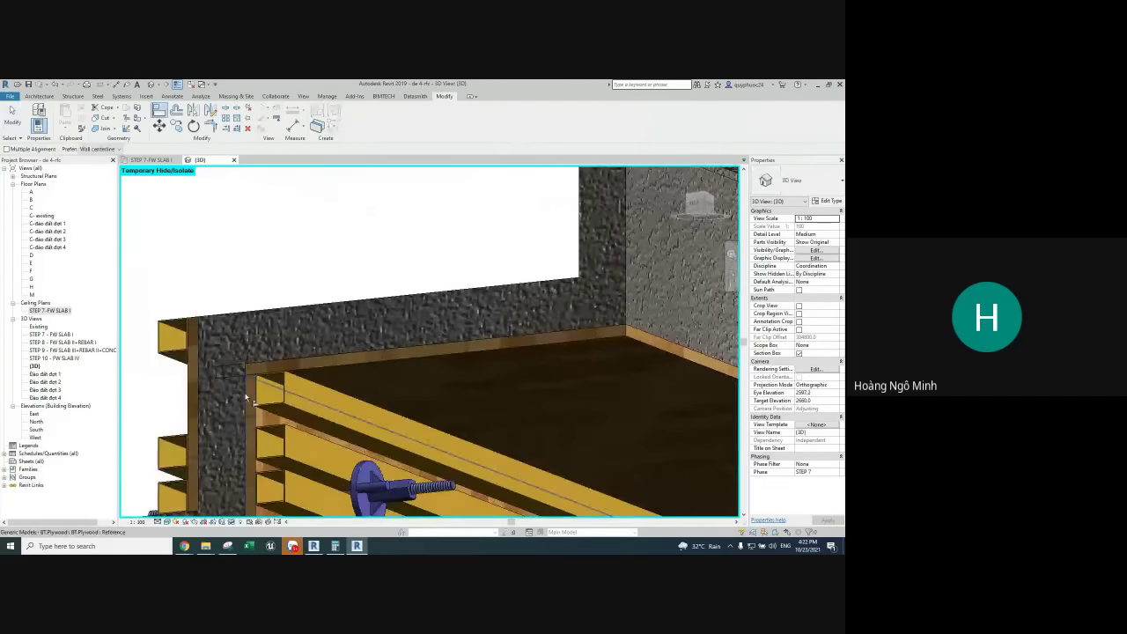
scroll(247, 398, "down", 5)
key("Escape")
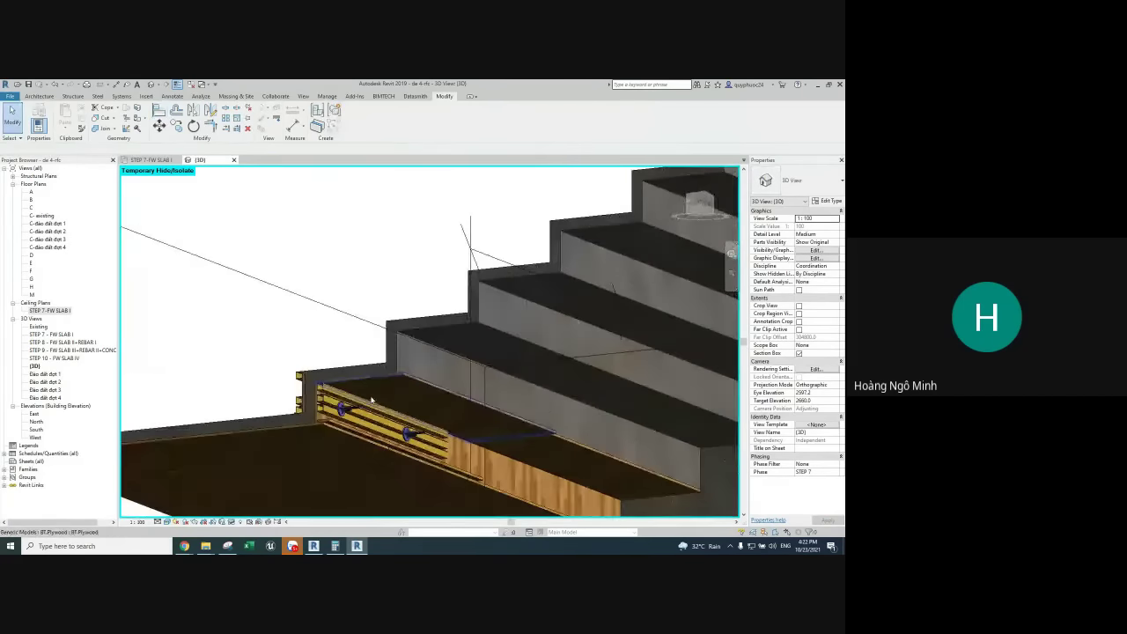
middle_click_drag(370, 400, 399, 445, "shift")
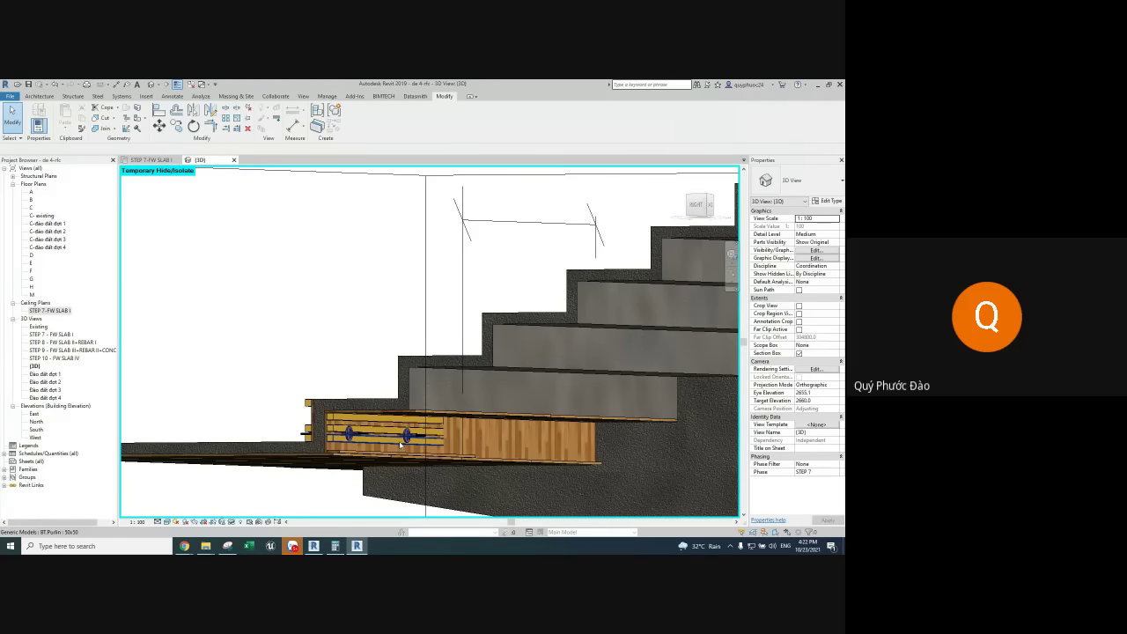
Extend the section box to reveal more of the stair
scroll(401, 299, "down", 5)
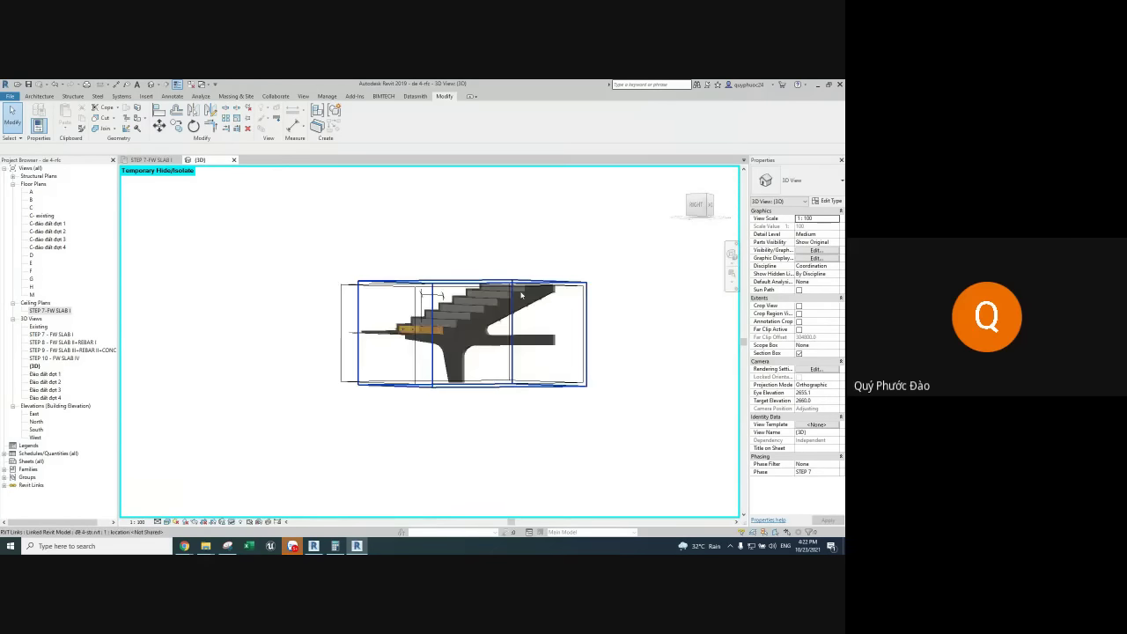
mouse_move(401, 299)
middle_mouse_down("shift")
mouse_move(558, 353)
mouse_move(550, 323)
mouse_move(469, 374)
middle_mouse_up("shift")
left_click(531, 301)
left_click_drag(431, 385, 604, 328)
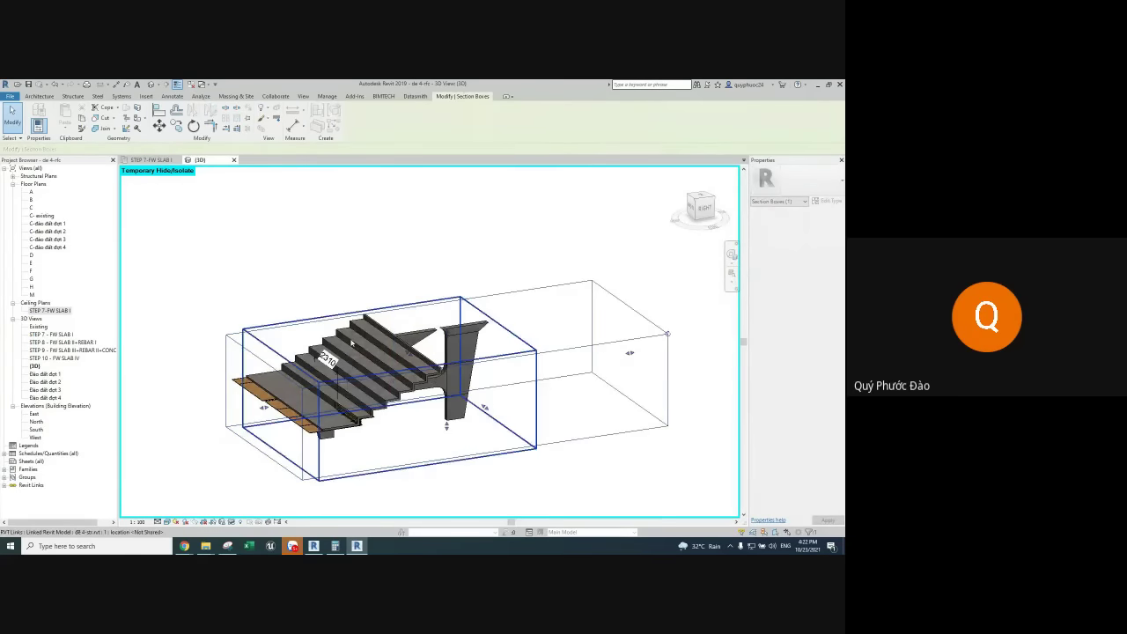
Inspect the stair from the side and at an isometric angle, then bring up Google Meet
mouse_move(408, 354)
middle_mouse_down("shift")
mouse_move(450, 332)
mouse_move(550, 334)
middle_mouse_up("shift")
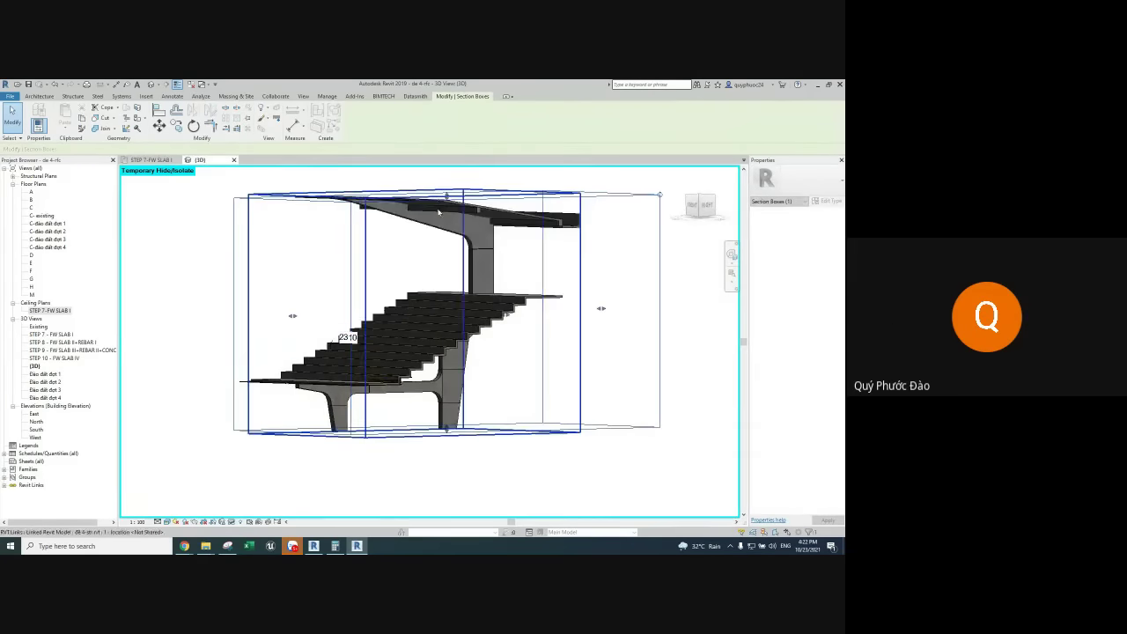
scroll(537, 331, "up", 2)
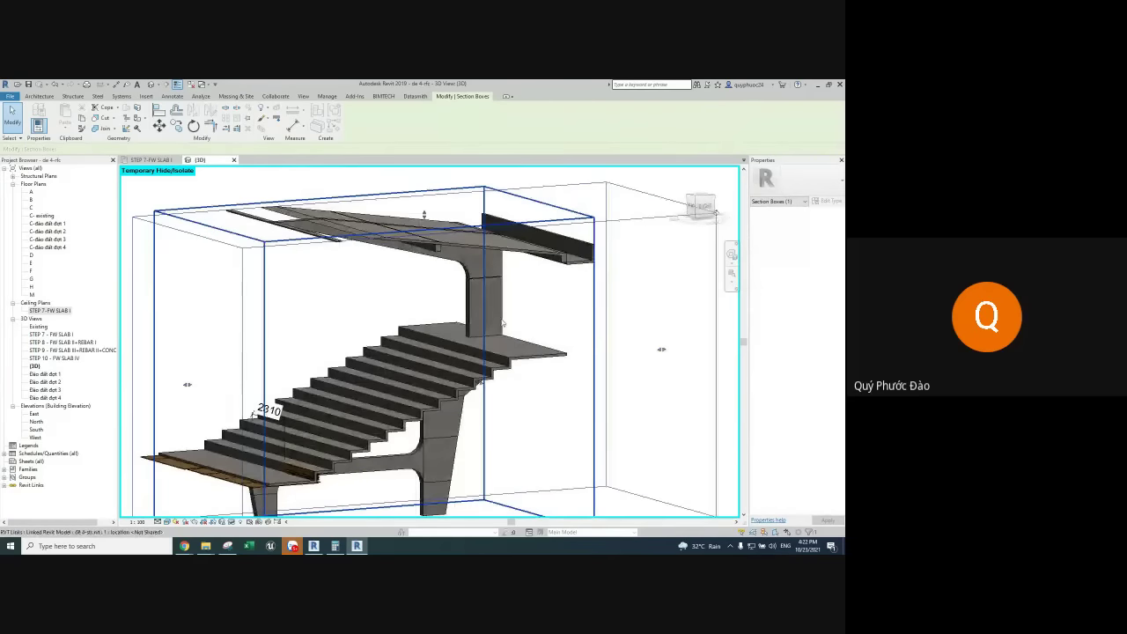
scroll(503, 324, "down", 2)
scroll(503, 324, "down", 1)
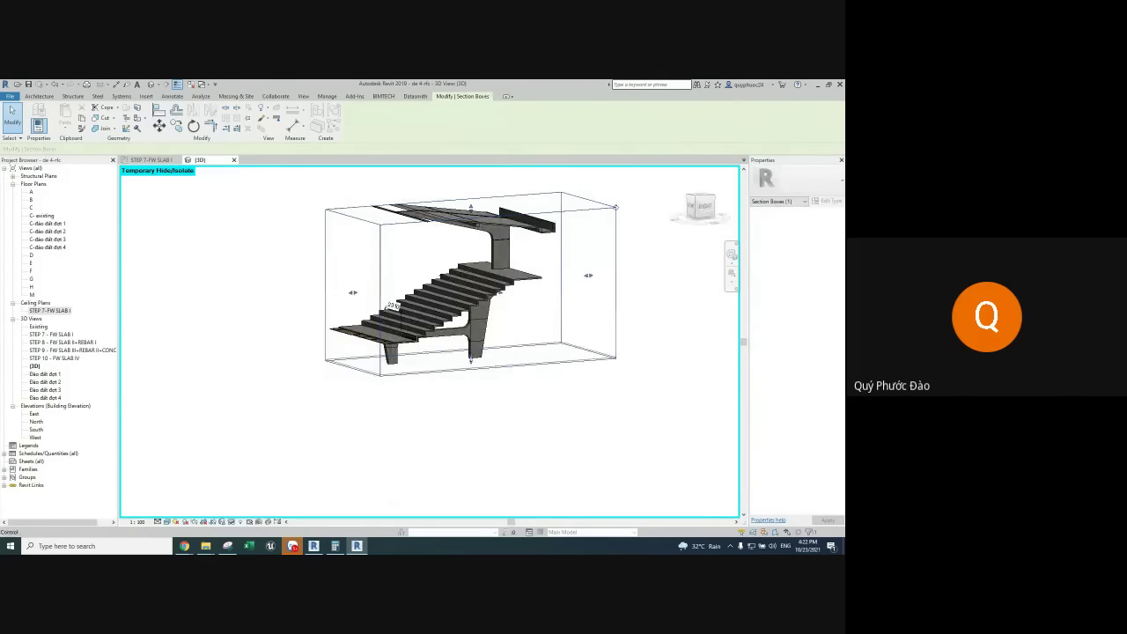
mouse_move(551, 377)
middle_mouse_down("shift")
mouse_move(507, 397)
mouse_move(515, 310)
middle_mouse_up("shift")
scroll(503, 261, "up", 3)
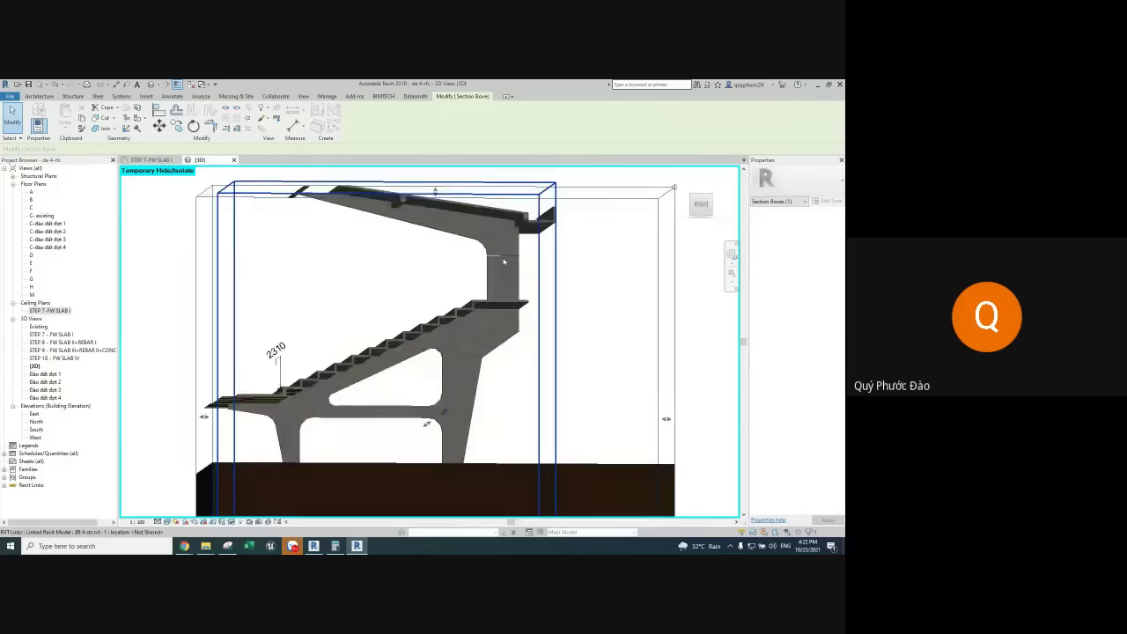
scroll(504, 261, "up", 3)
middle_click_drag(511, 269, 494, 285, "shift")
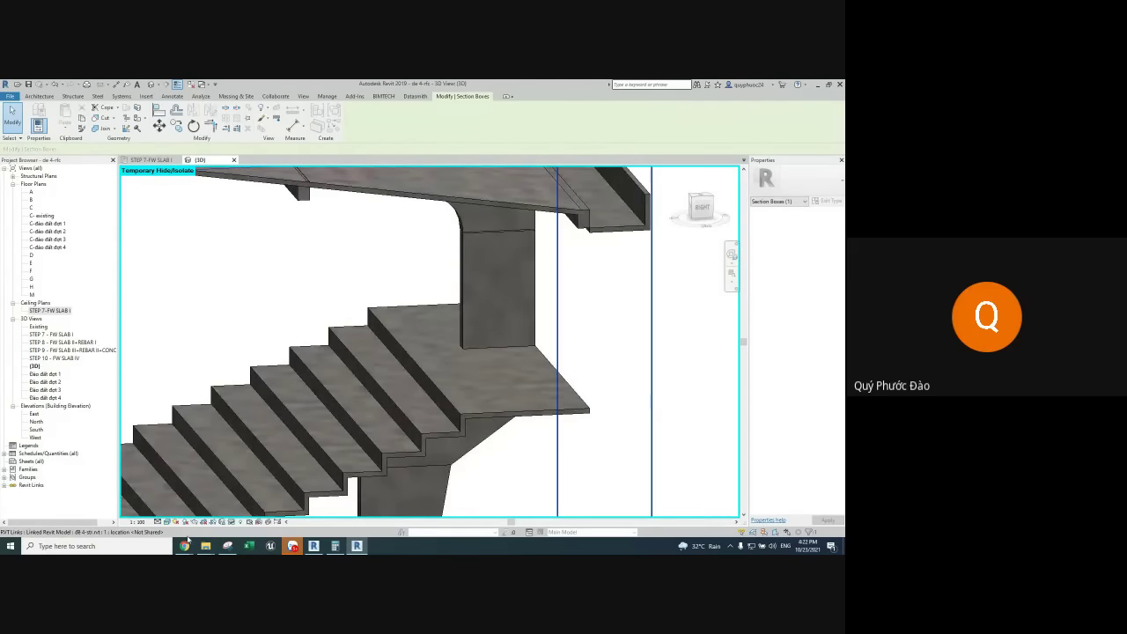
mouse_move(184, 545)
left_click(177, 479)
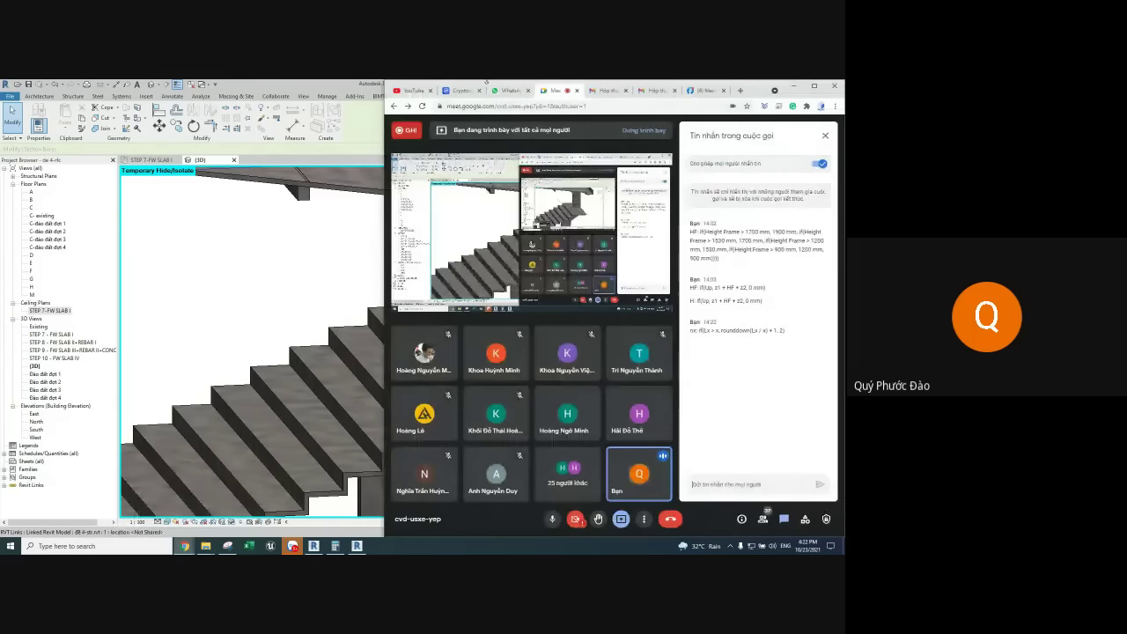
Visit Facebook Messenger and the home feed, then Alt+Tab back to Revit
left_click(709, 91)
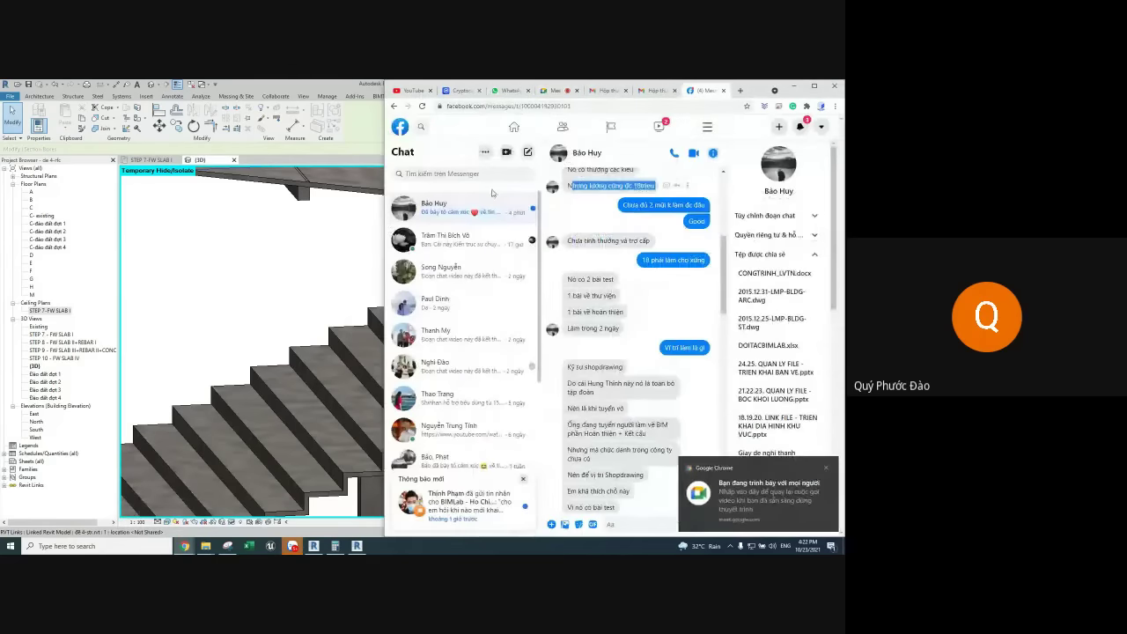
left_click(399, 127)
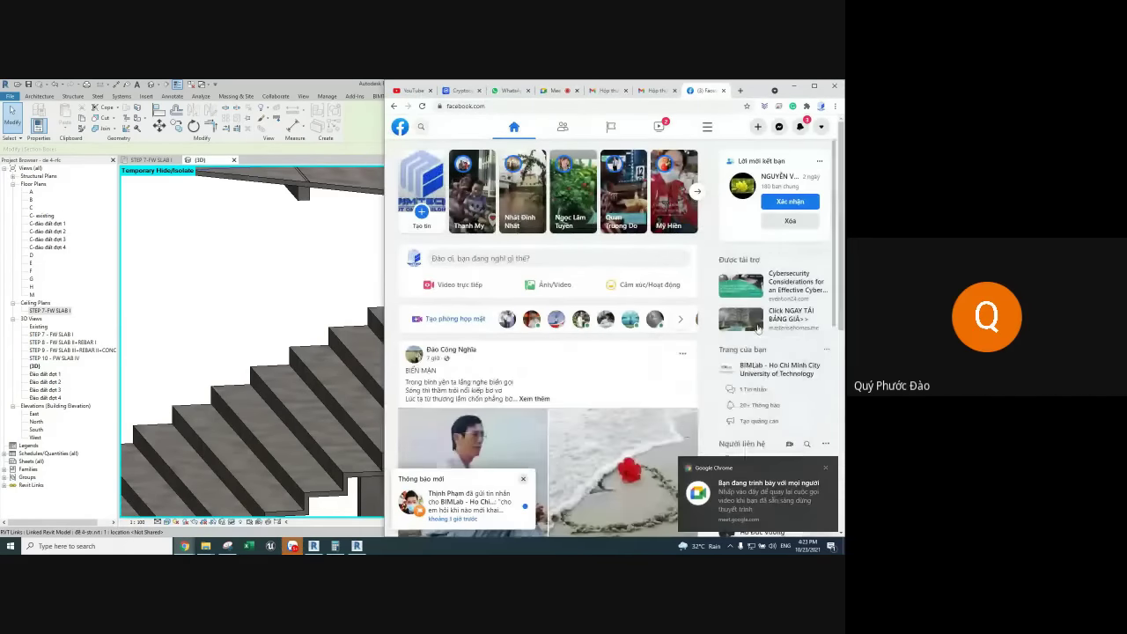
key("alt+Tab")
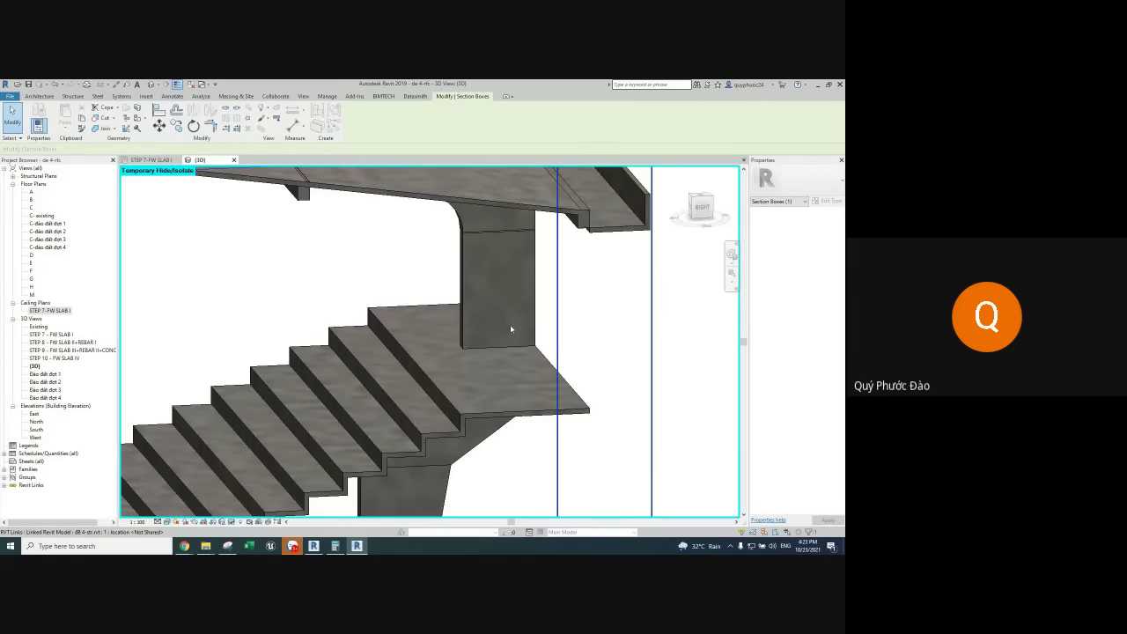
Orbit and zoom in on the plywood, purlins and tie rods along the beam side and slab edge
middle_click_drag(511, 329, 503, 374, "shift")
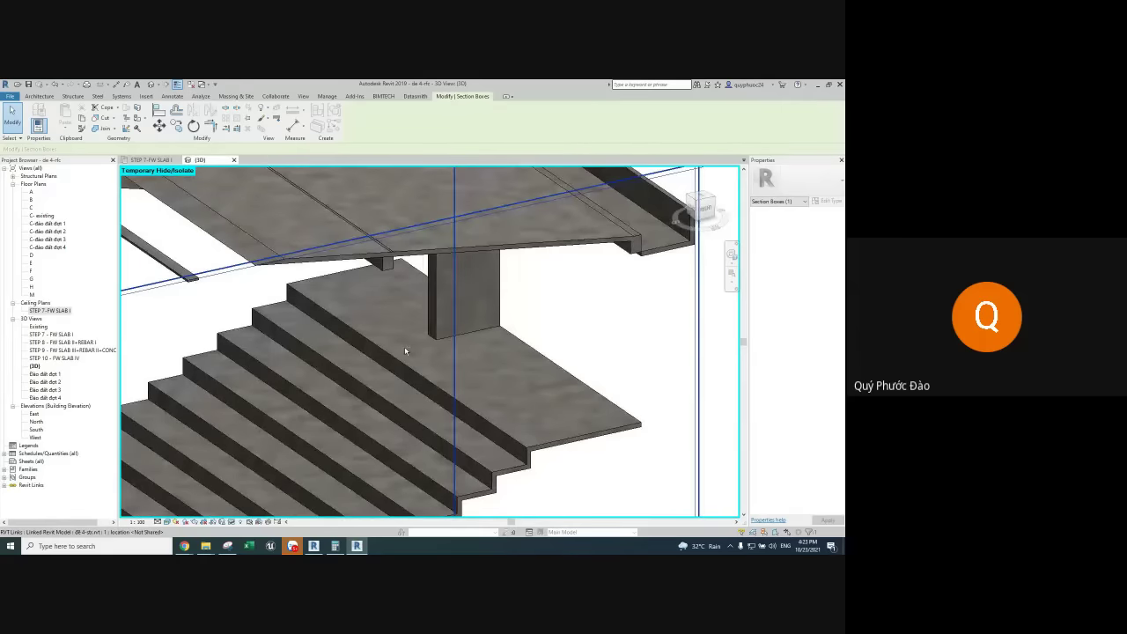
mouse_move(404, 352)
middle_mouse_down("shift")
mouse_move(493, 347)
mouse_move(414, 271)
middle_mouse_up("shift")
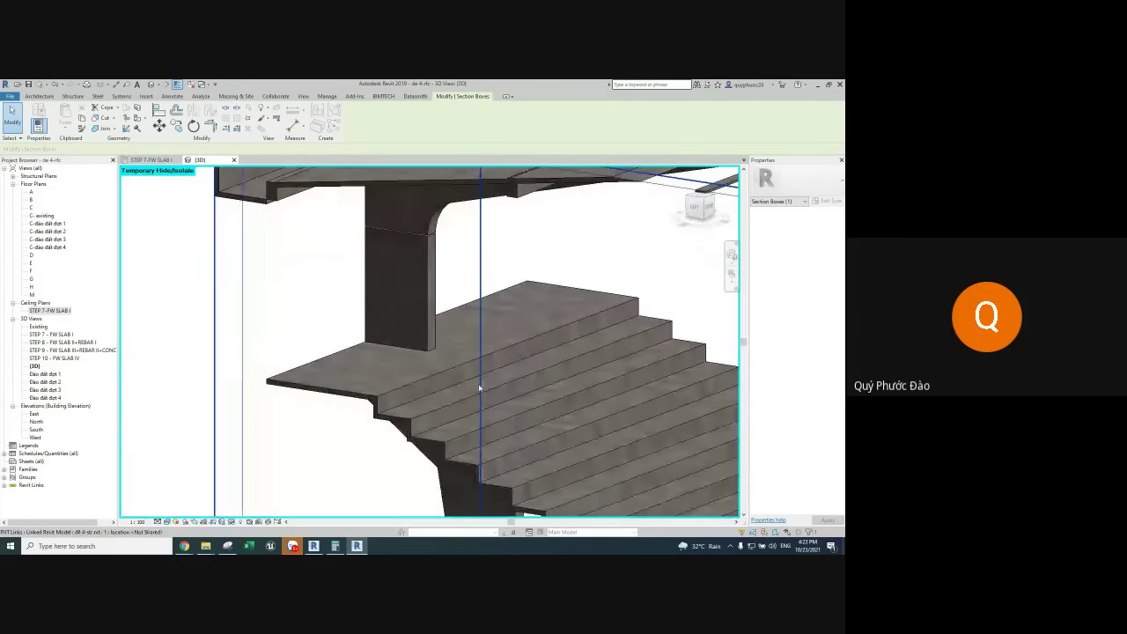
mouse_move(484, 387)
middle_mouse_down("shift")
mouse_move(465, 375)
mouse_move(394, 401)
middle_mouse_up("shift")
scroll(465, 372, "down", 3)
scroll(409, 369, "up", 1)
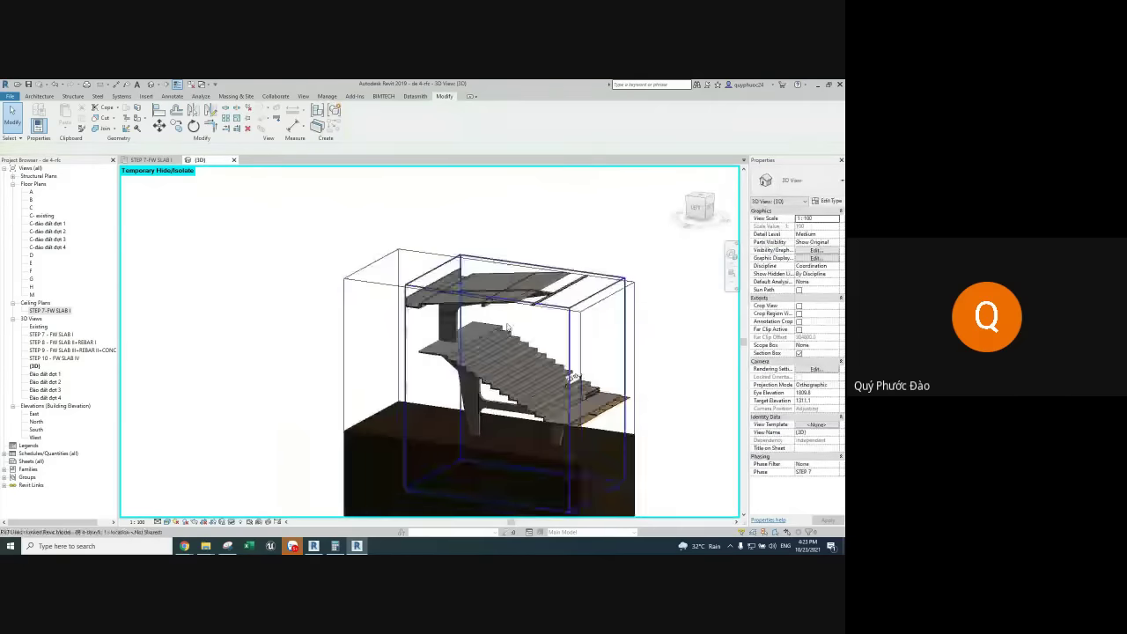
scroll(427, 339, "up", 2)
scroll(440, 313, "up", 2)
scroll(453, 286, "up", 2)
mouse_move(453, 286)
middle_mouse_down("shift")
mouse_move(384, 357)
mouse_move(546, 382)
mouse_move(352, 358)
middle_mouse_up("shift")
scroll(390, 361, "down", 3)
mouse_move(557, 358)
middle_mouse_down("shift")
mouse_move(346, 353)
mouse_move(550, 376)
mouse_move(624, 352)
mouse_move(631, 385)
mouse_move(359, 434)
mouse_move(405, 414)
mouse_move(440, 369)
mouse_move(345, 411)
mouse_move(328, 385)
mouse_move(293, 382)
middle_mouse_up("shift")
scroll(359, 433, "up", 3)
scroll(360, 433, "up", 3)
scroll(308, 370, "up", 1)
scroll(290, 352, "up", 2)
scroll(289, 356, "up", 2)
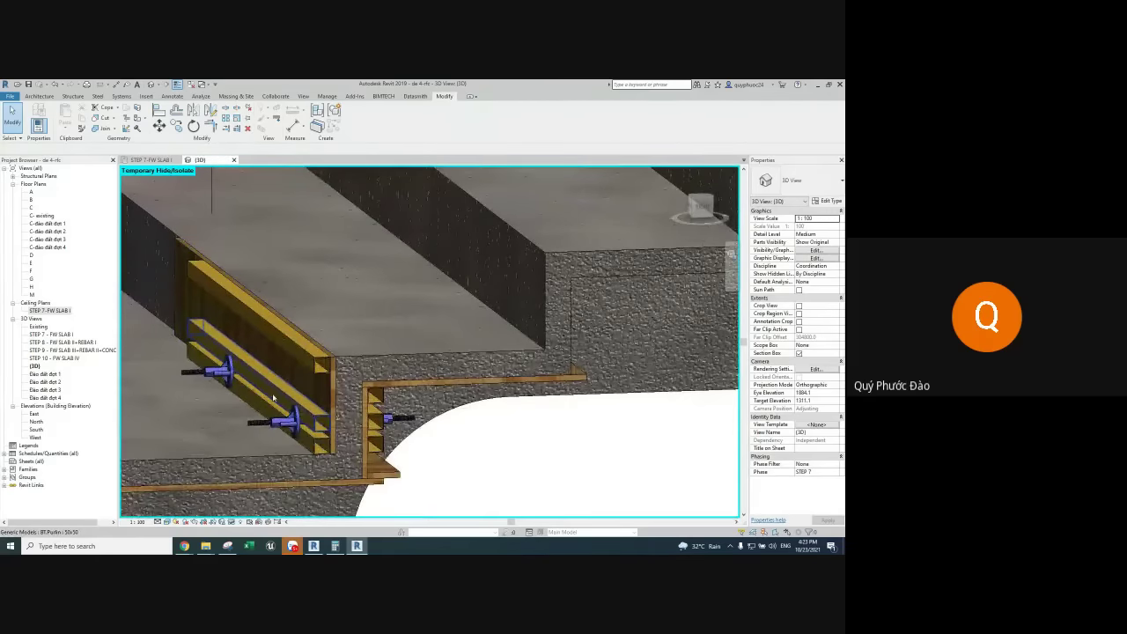
Orbit and zoom around the stair formwork to inspect it from below, including the stair underside
scroll(309, 456, "up", 2)
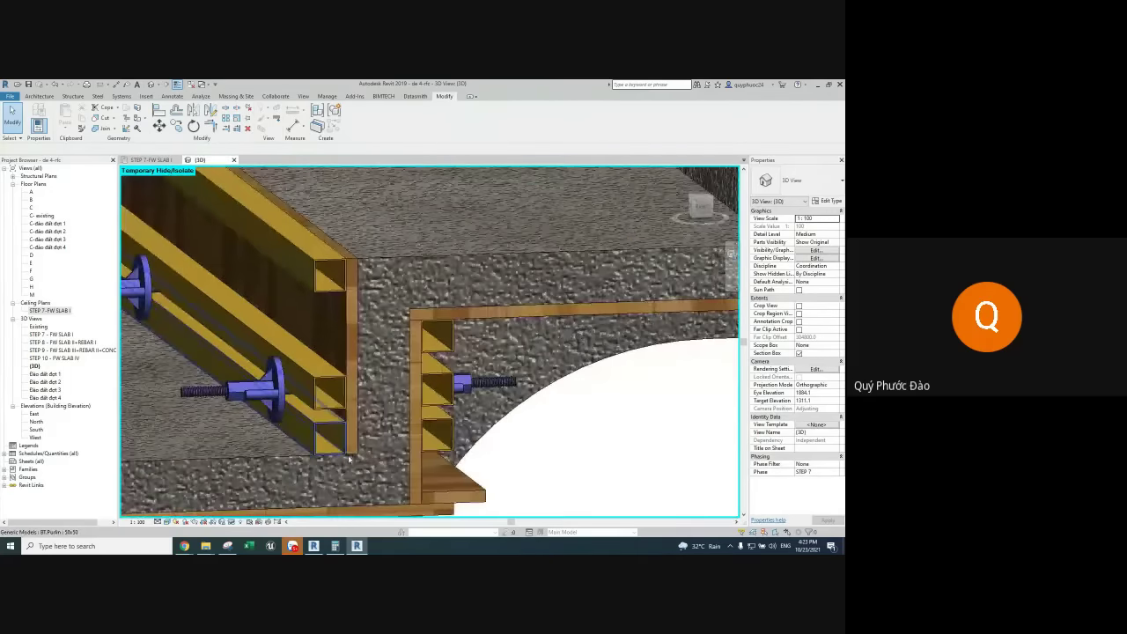
scroll(347, 478, "down", 2)
scroll(402, 393, "down", 1)
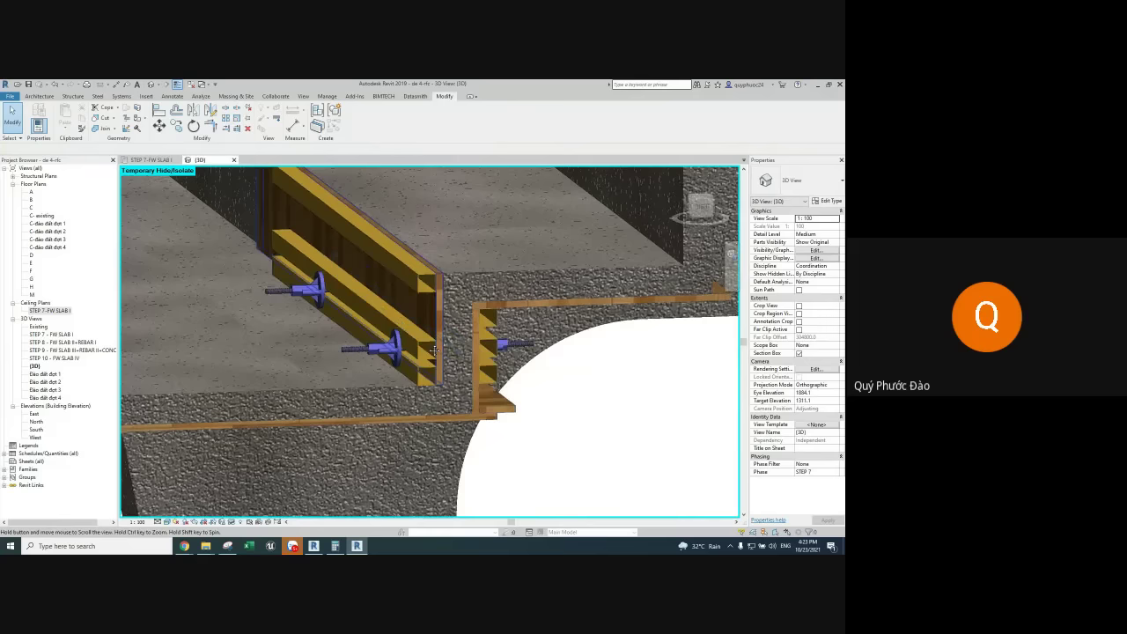
middle_click_drag(408, 379, 355, 379, "shift")
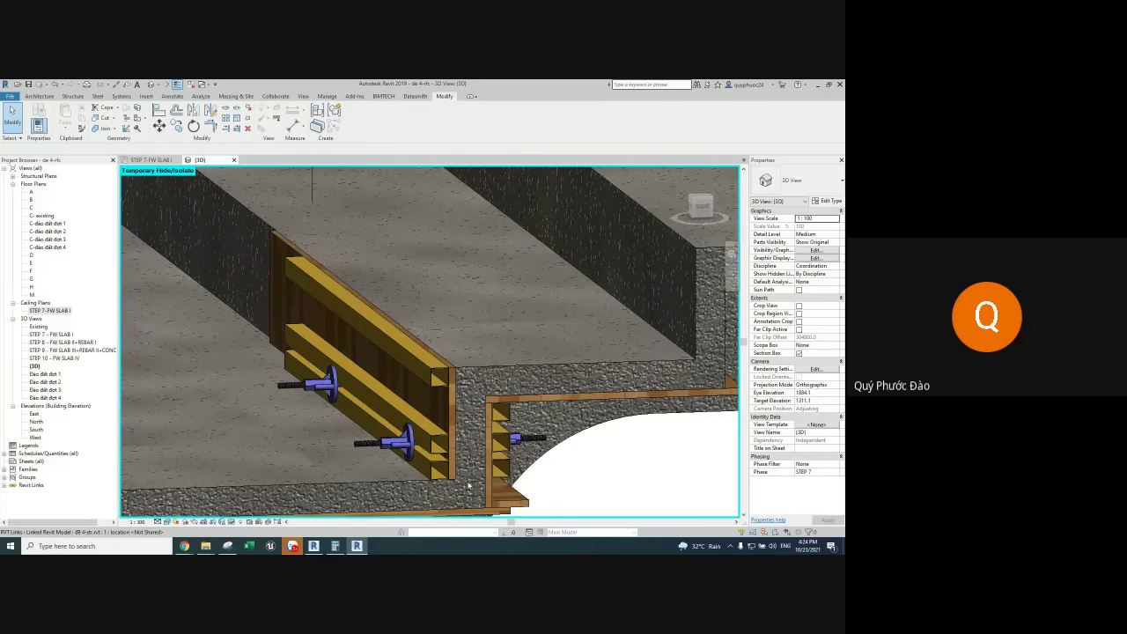
middle_click_drag(471, 466, 516, 416)
scroll(517, 415, "down", 2)
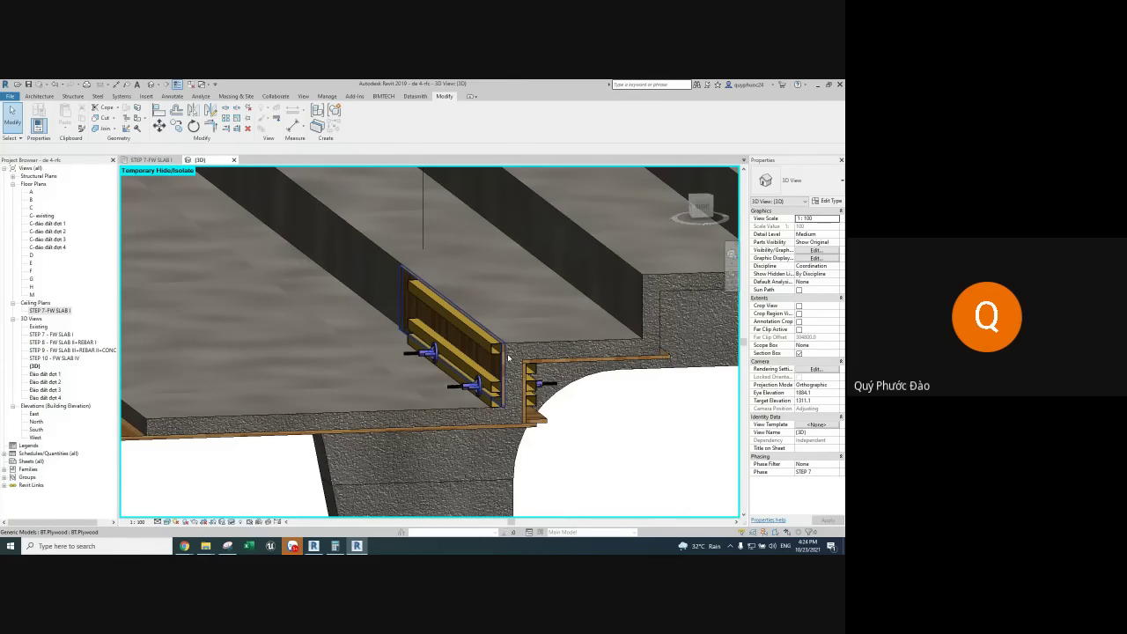
scroll(502, 354, "down", 2)
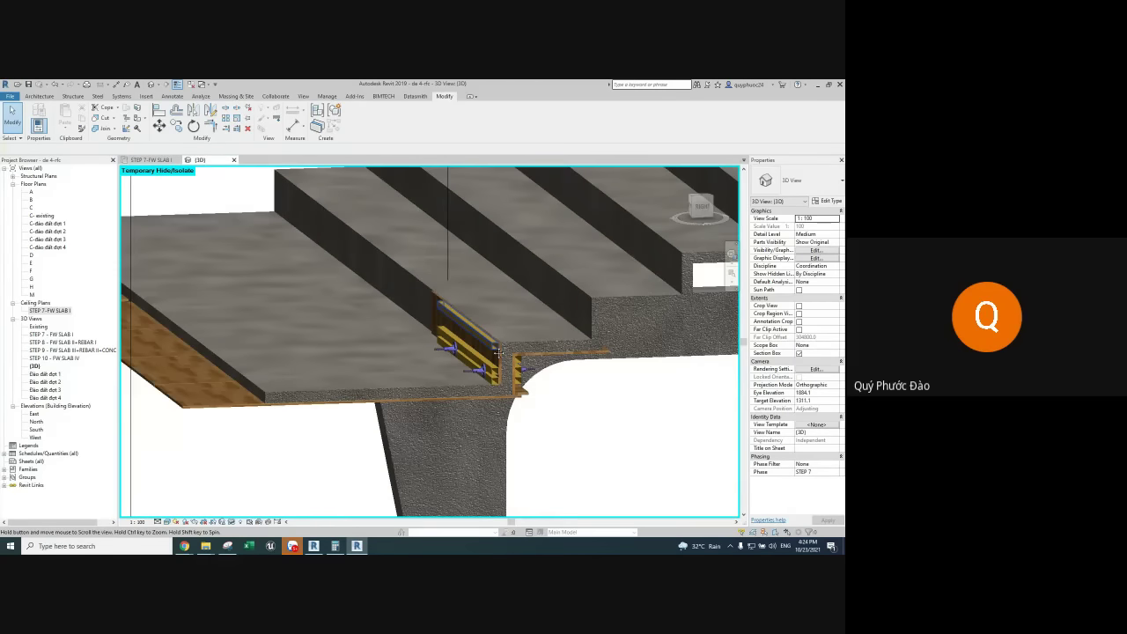
scroll(372, 451, "down", 3)
scroll(372, 452, "up", 2)
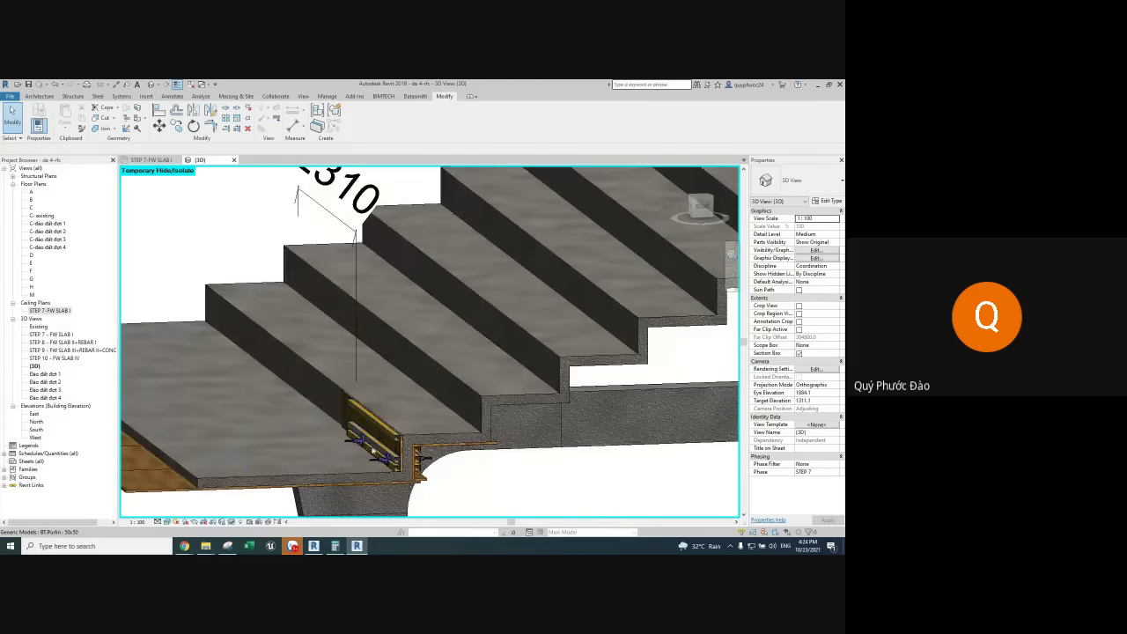
scroll(538, 232, "down", 2)
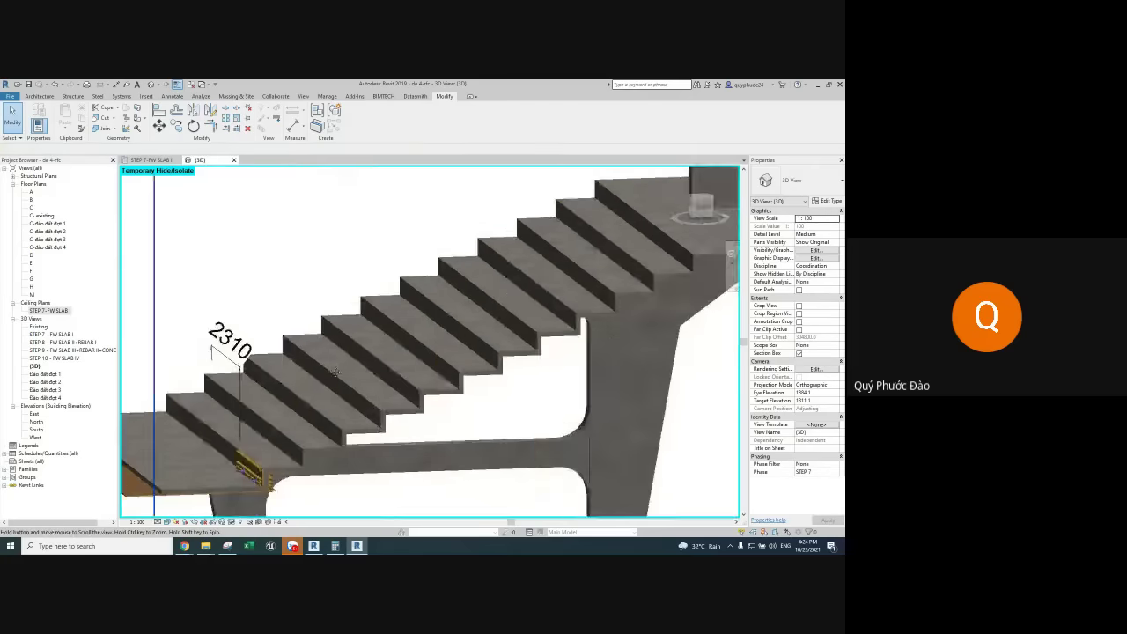
scroll(382, 311, "down", 2)
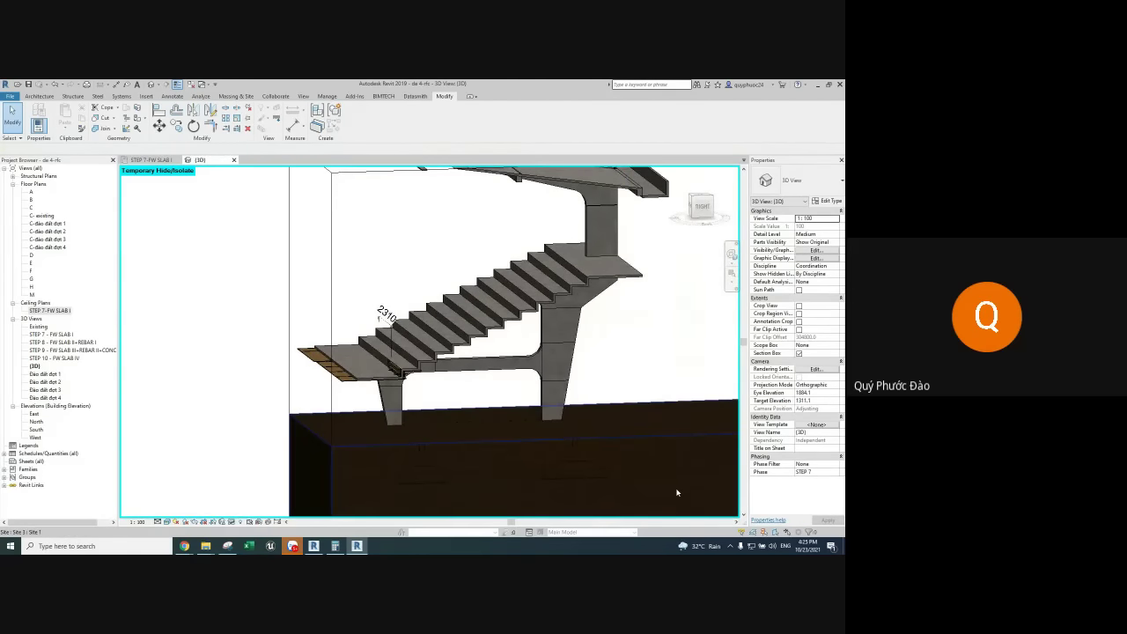
scroll(398, 373, "up", 2)
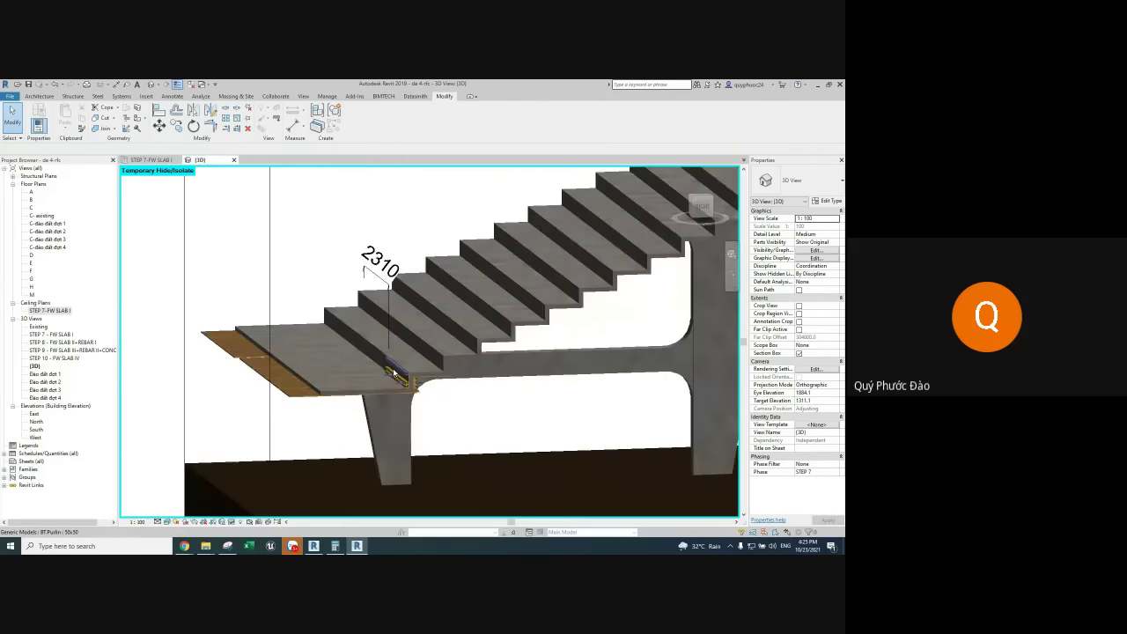
scroll(396, 377, "up", 3)
scroll(398, 375, "down", 2)
scroll(400, 370, "down", 2)
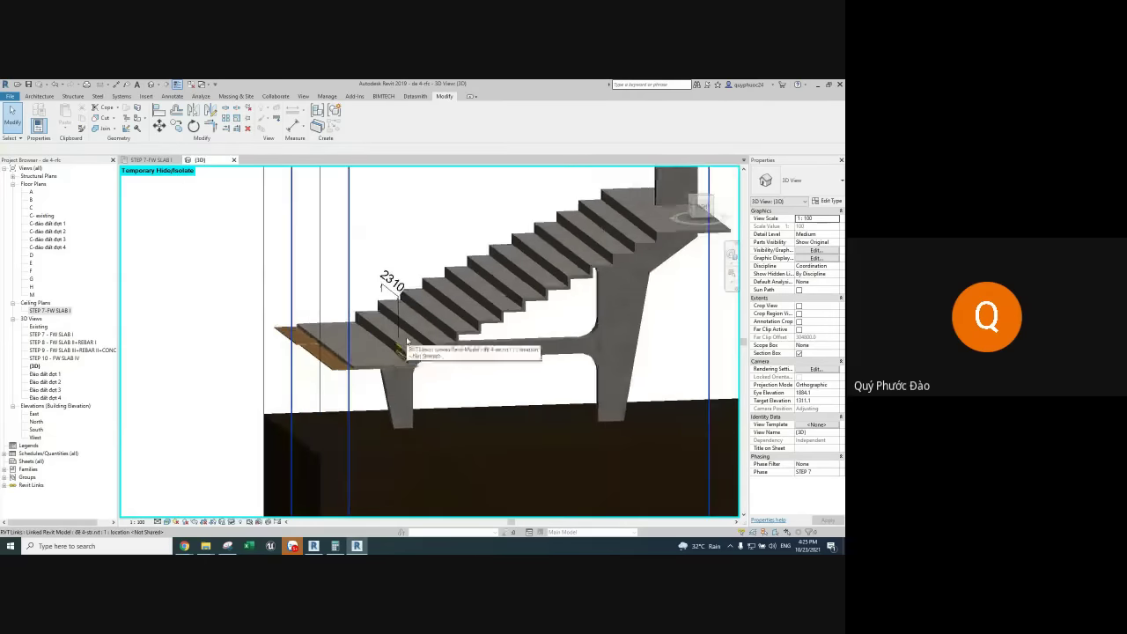
scroll(458, 352, "down", 1)
mouse_move(499, 344)
middle_mouse_down("shift")
mouse_move(466, 382)
mouse_move(490, 382)
mouse_move(457, 382)
mouse_move(417, 317)
mouse_move(283, 239)
middle_mouse_up("shift")
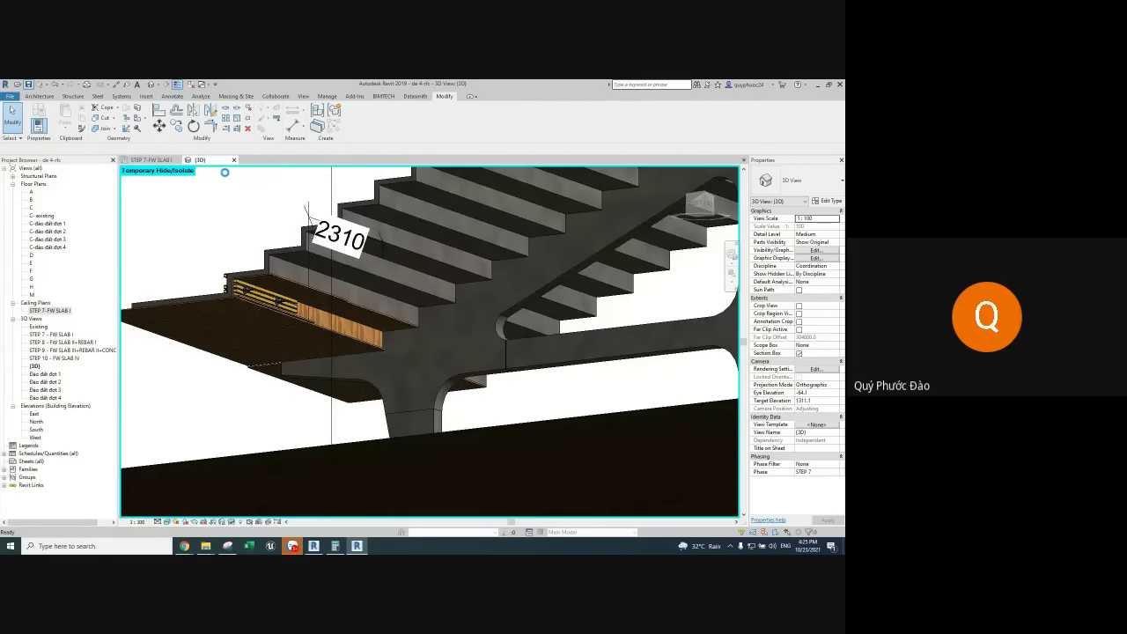
Close the 3D view and bring up the Gmail inbox in Chrome
left_click(233, 160)
mouse_move(184, 546)
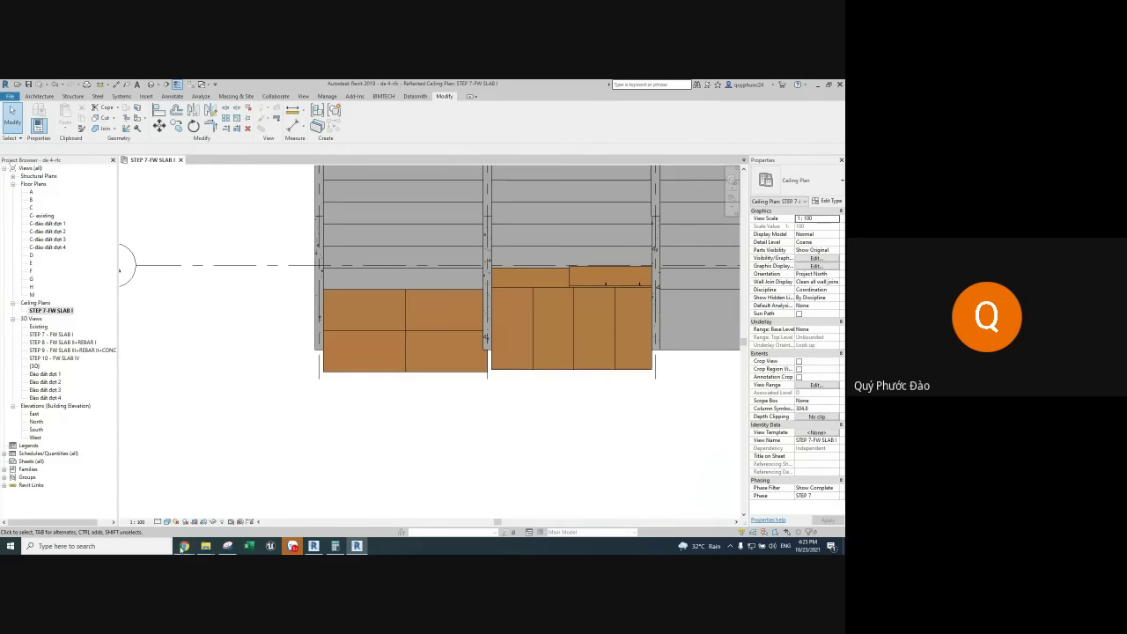
left_click(139, 506)
left_click(654, 90)
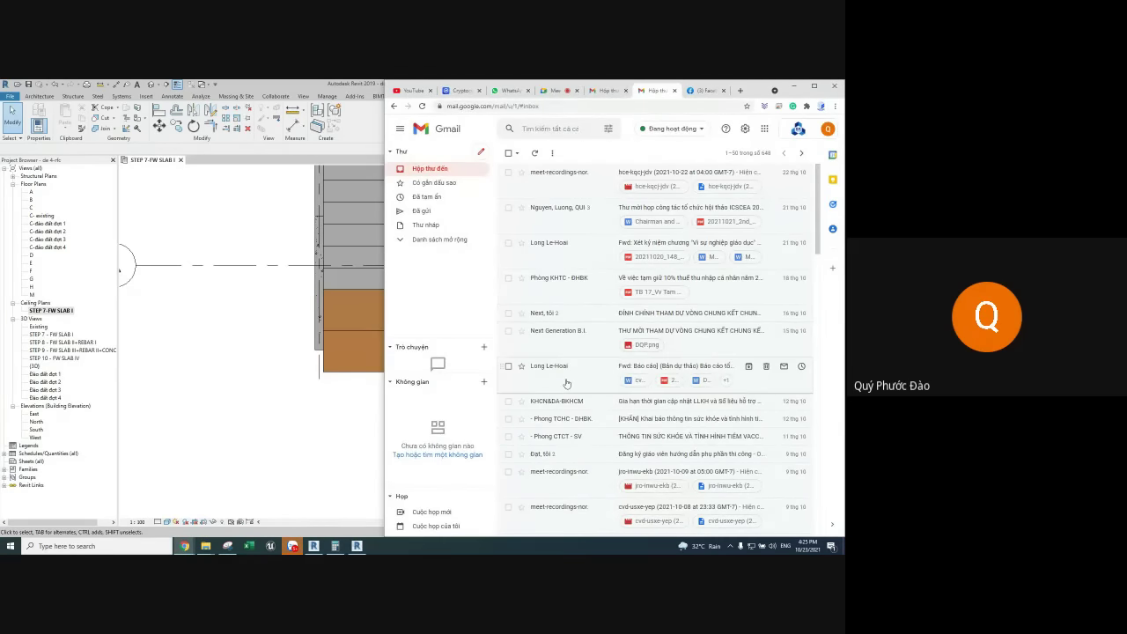
Read the ICSCEA 2021 workshop invitation thread with its first messages expanded
left_click(599, 209)
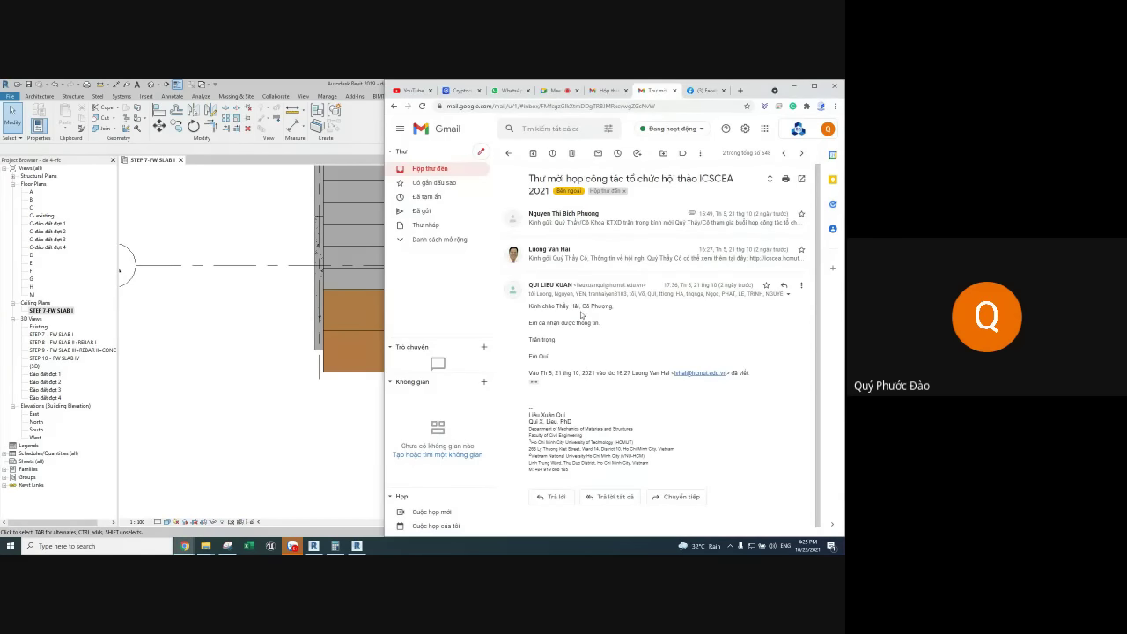
left_click(577, 222)
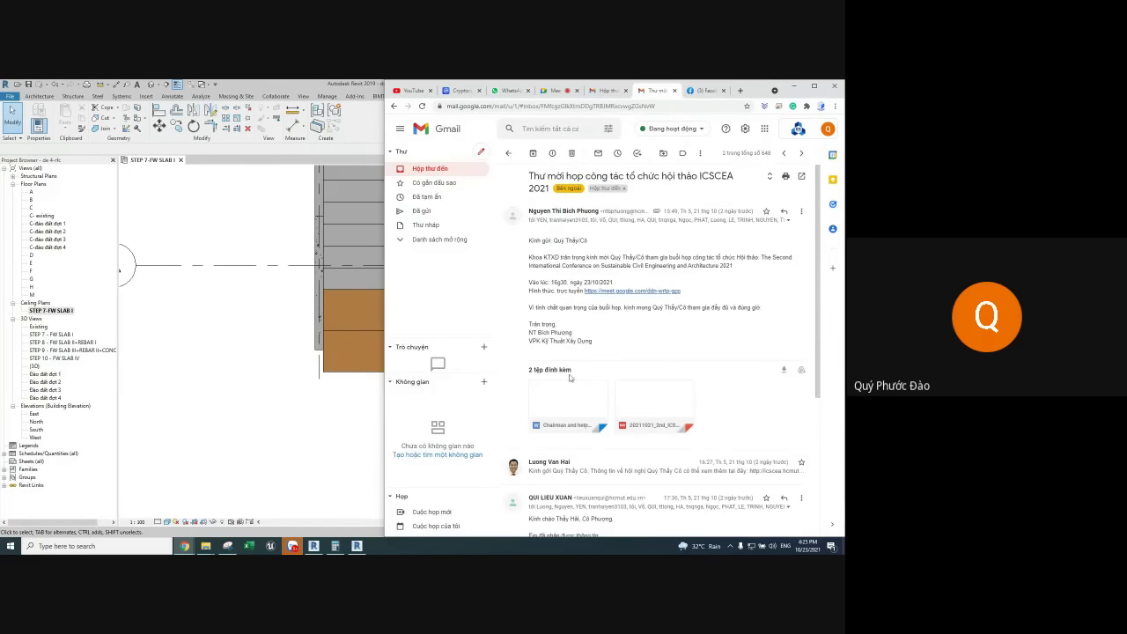
scroll(569, 378, "down", 1)
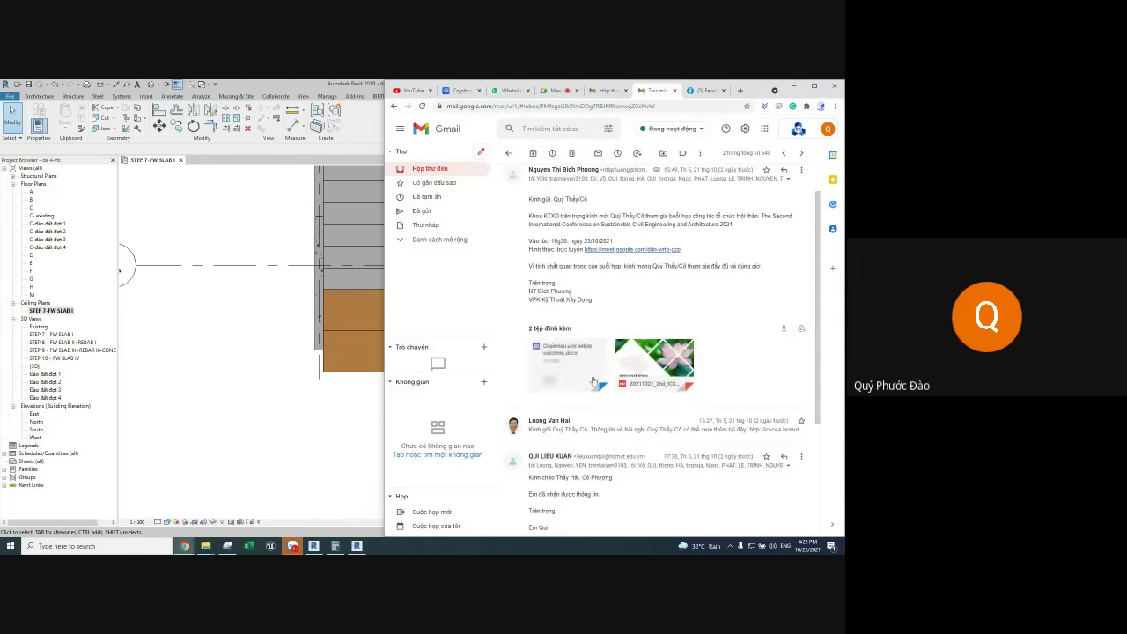
left_click(570, 427)
scroll(573, 414, "down", 2)
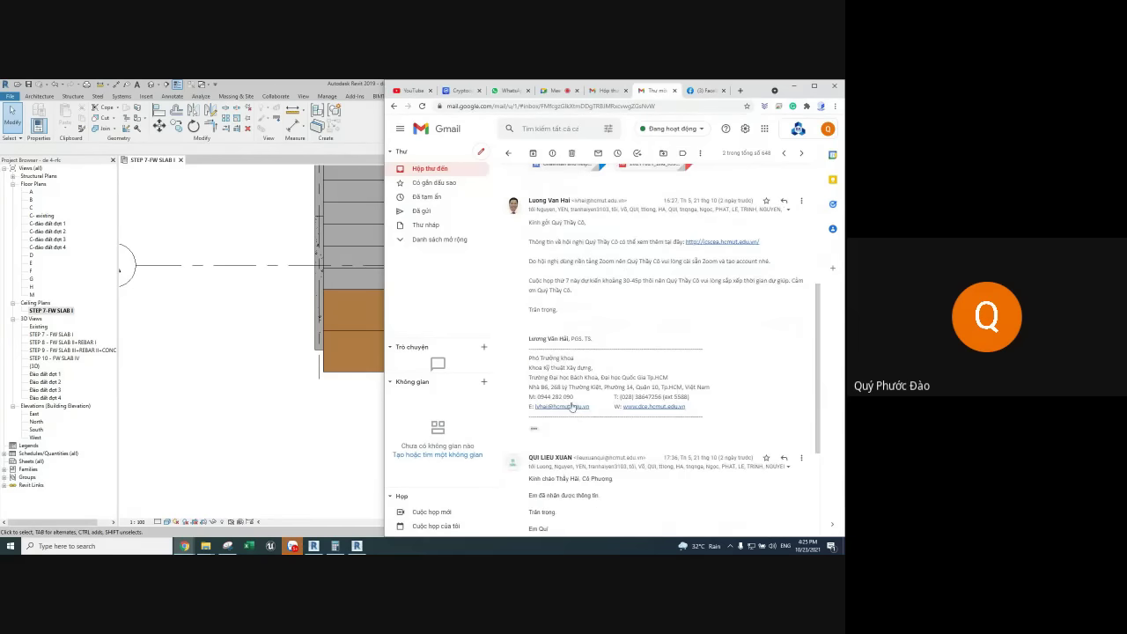
Glance at the 10% tax withholding email, then bring Revit back to the front
left_click(452, 174)
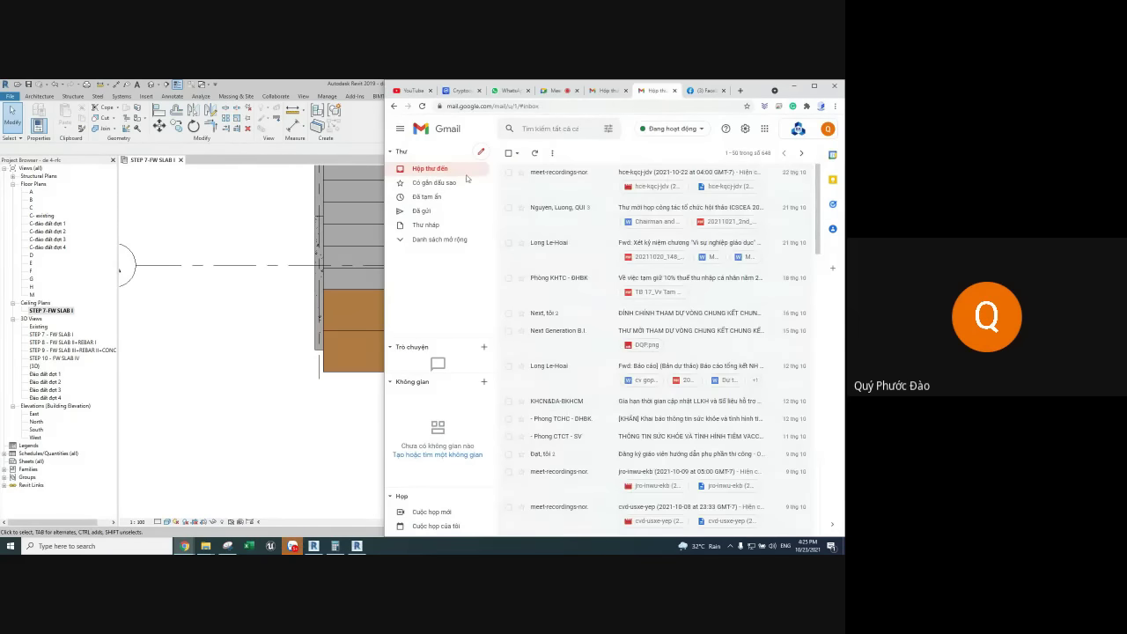
mouse_move(563, 283)
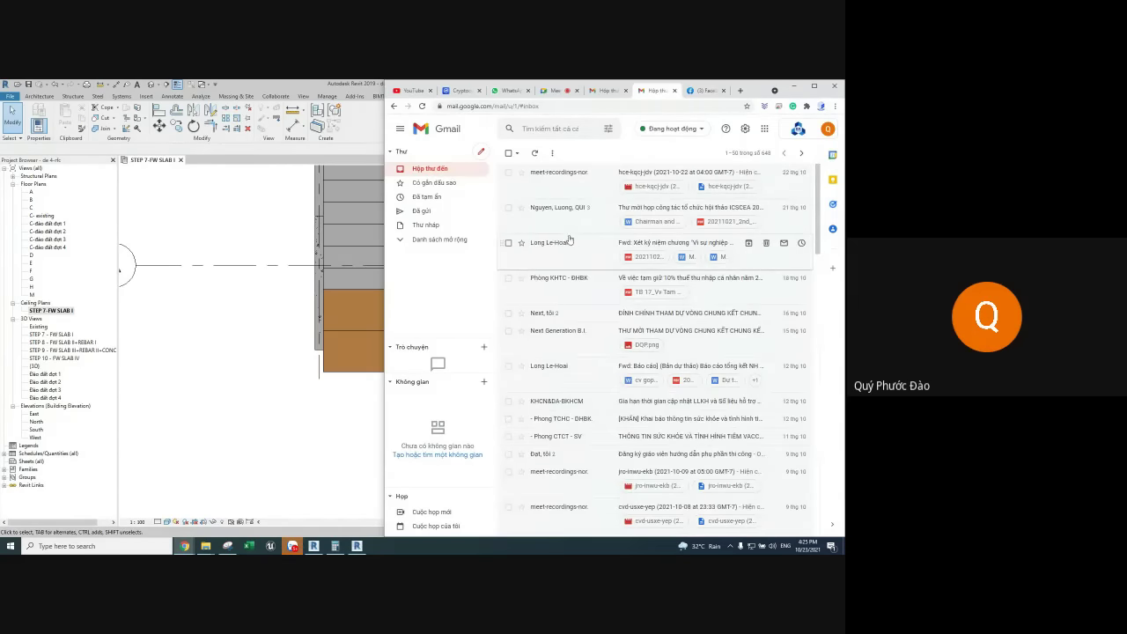
left_click(568, 285)
left_click(433, 173)
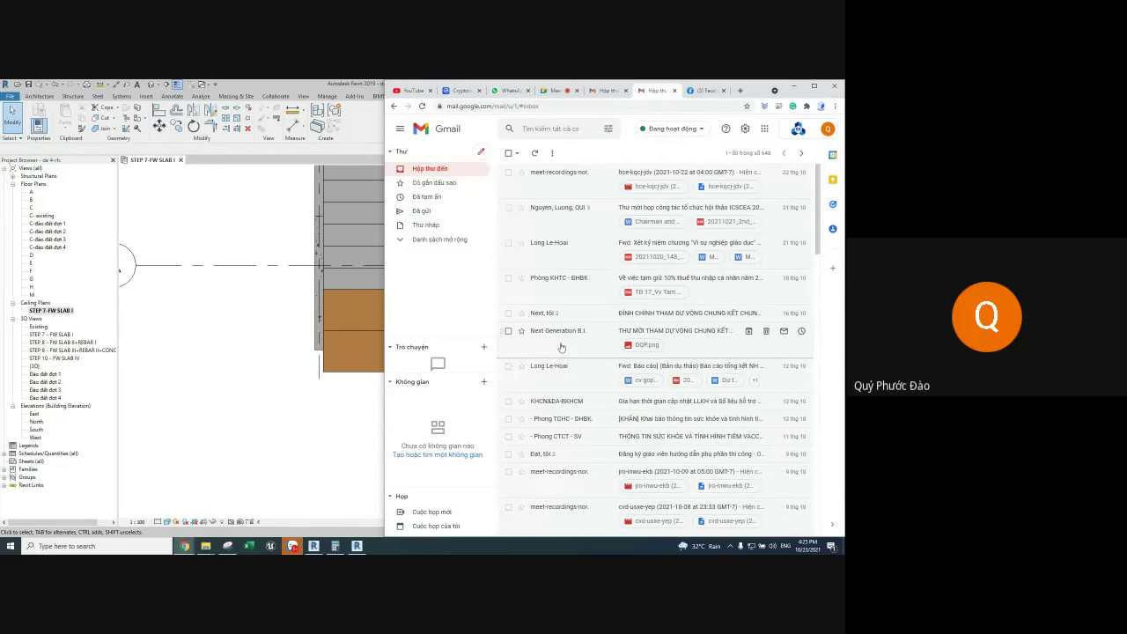
left_click(245, 316)
Close the STEP 7 - FW SLAB I ceiling plan view and bring File Explorer back
middle_click_drag(245, 316, 291, 395)
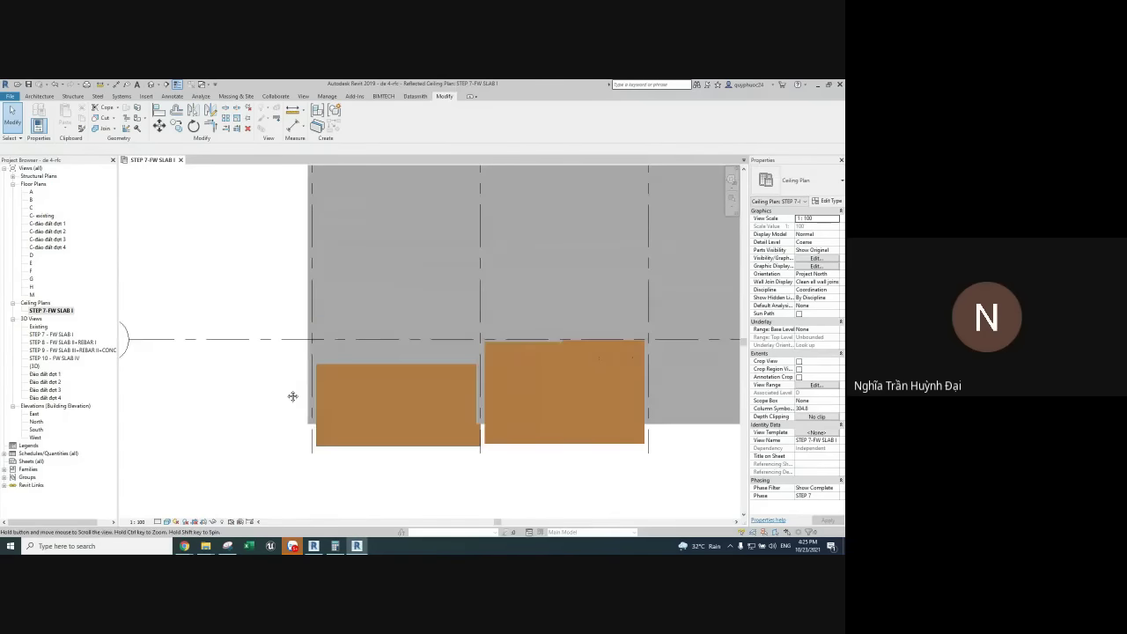
scroll(291, 395, "down", 2)
scroll(291, 395, "down", 2)
scroll(173, 167, "down", 1)
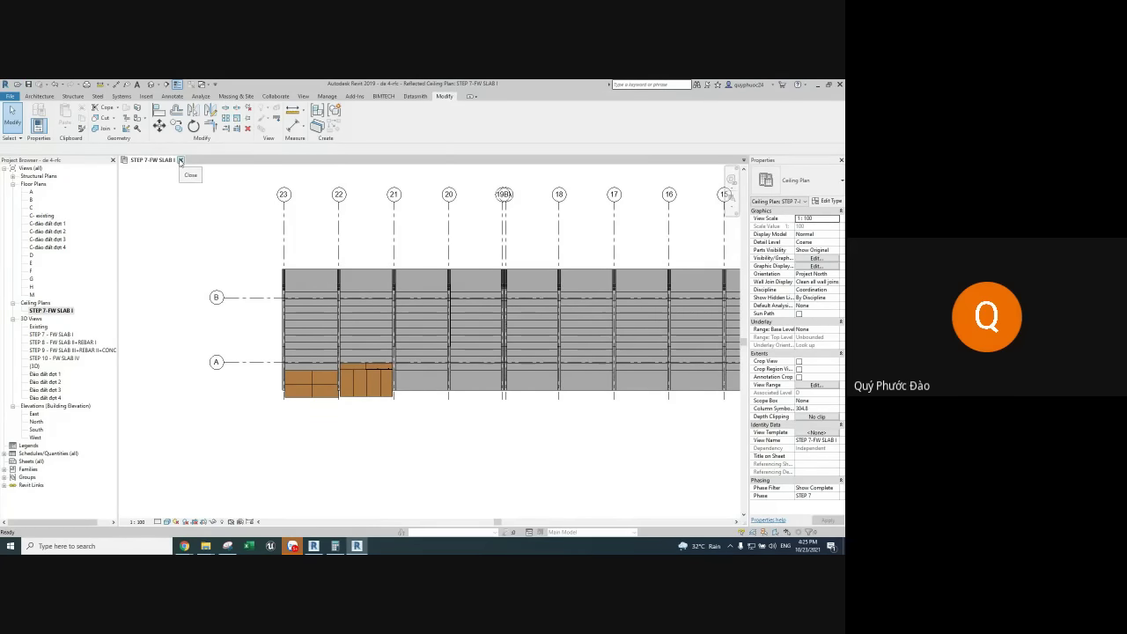
left_click(179, 161)
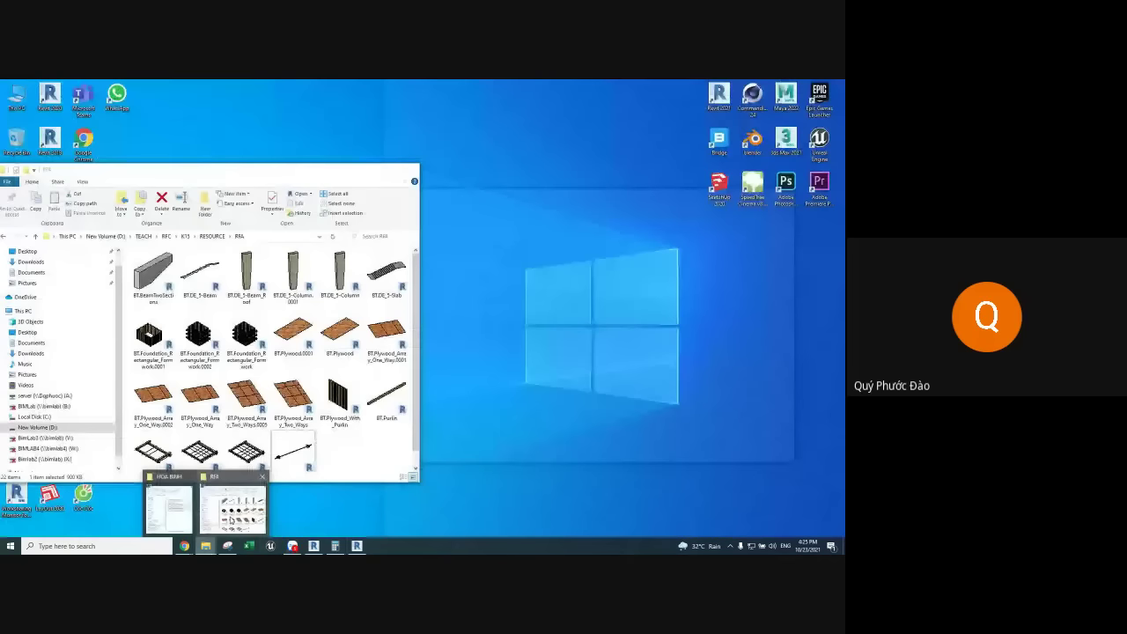
left_click(232, 521)
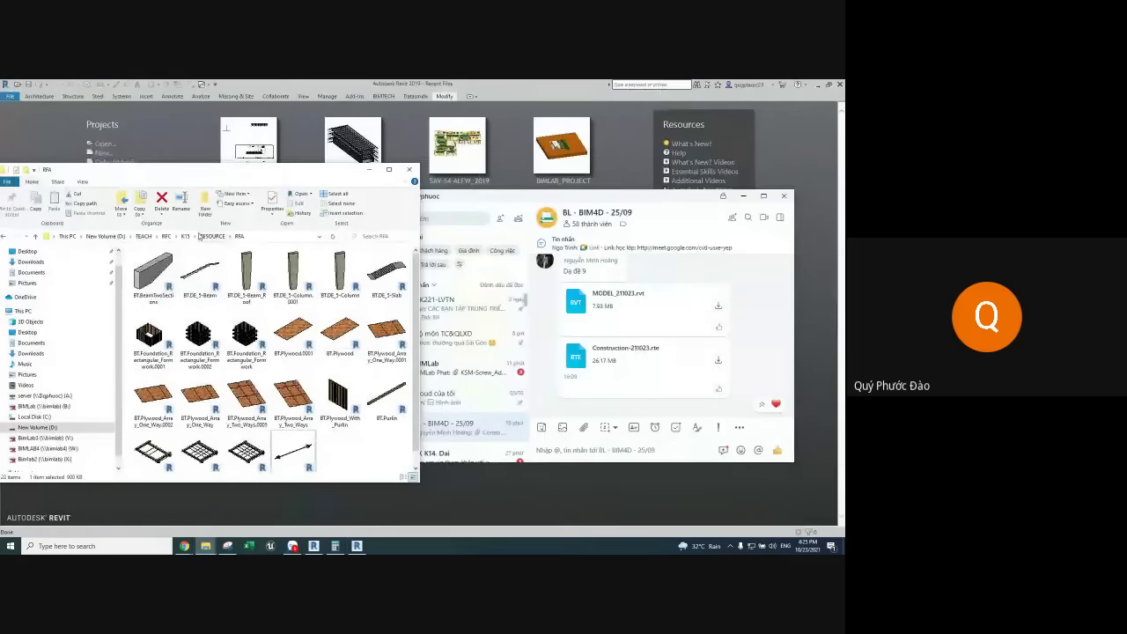
Send de-4-rfc from RFC > K14 > PROJECT > WORKING > RFC to the BL - BIM4D chat, then return to Gmail
left_click(164, 237)
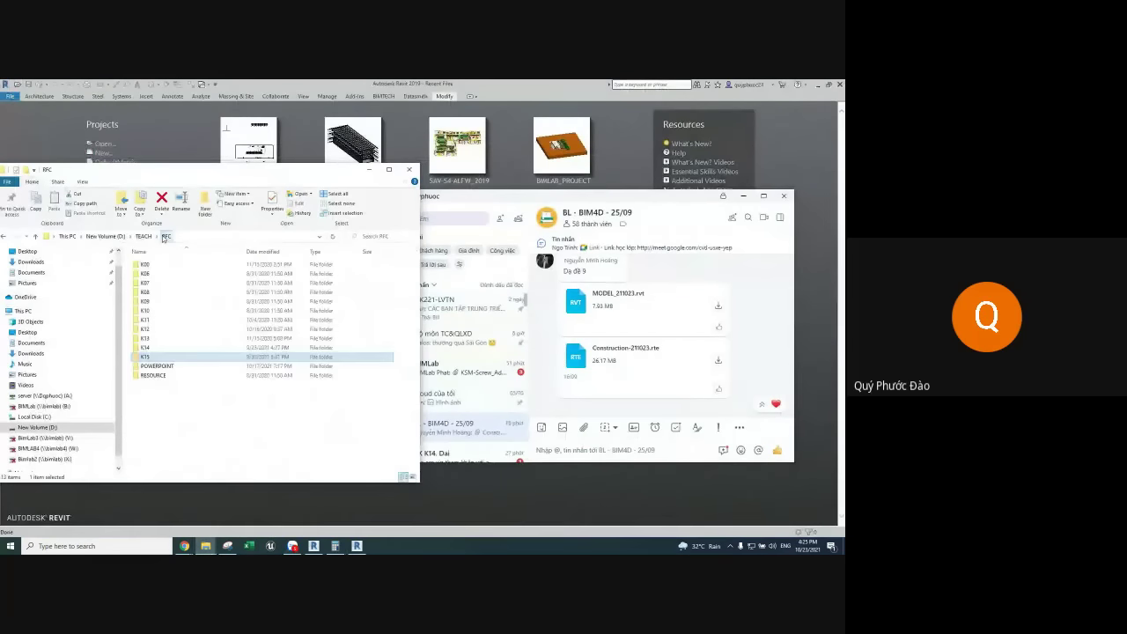
double_click(144, 347)
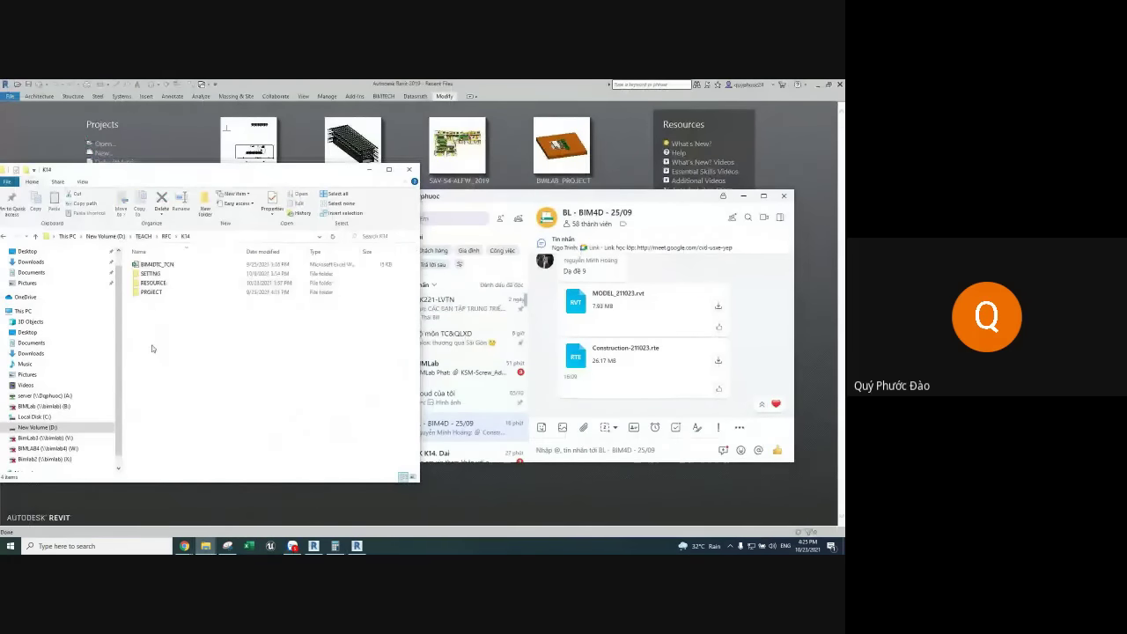
double_click(156, 289)
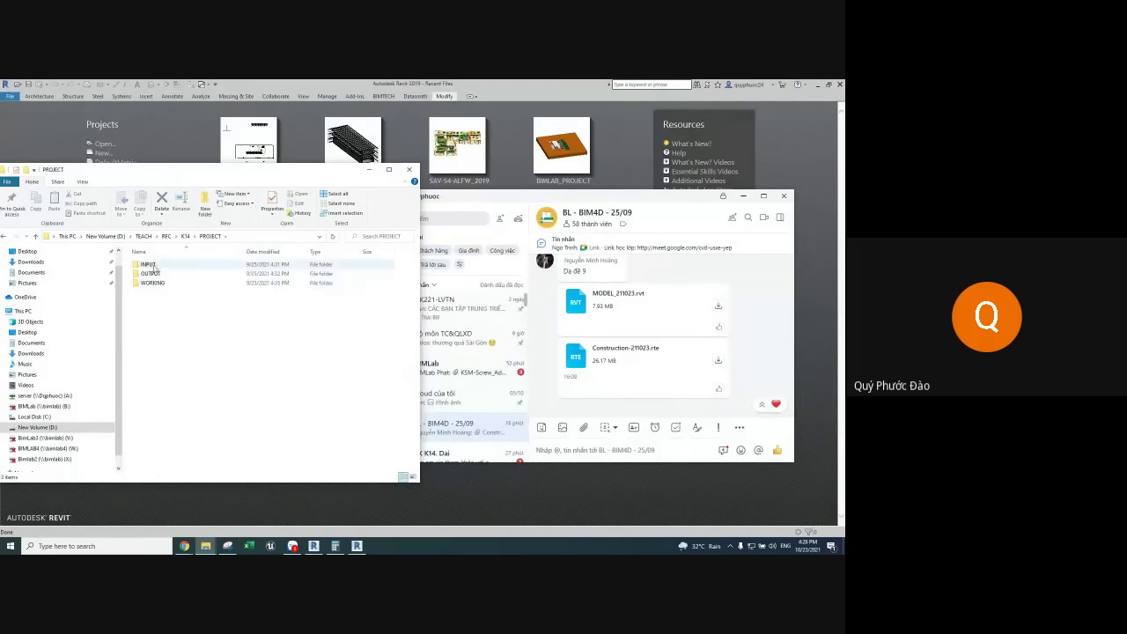
double_click(155, 280)
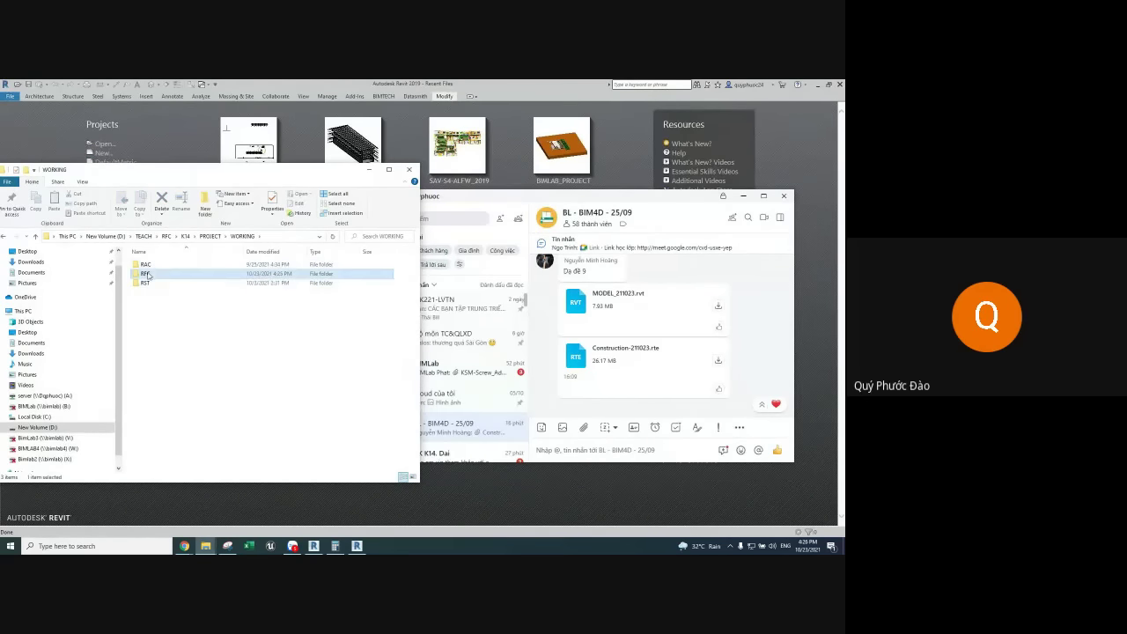
double_click(155, 282)
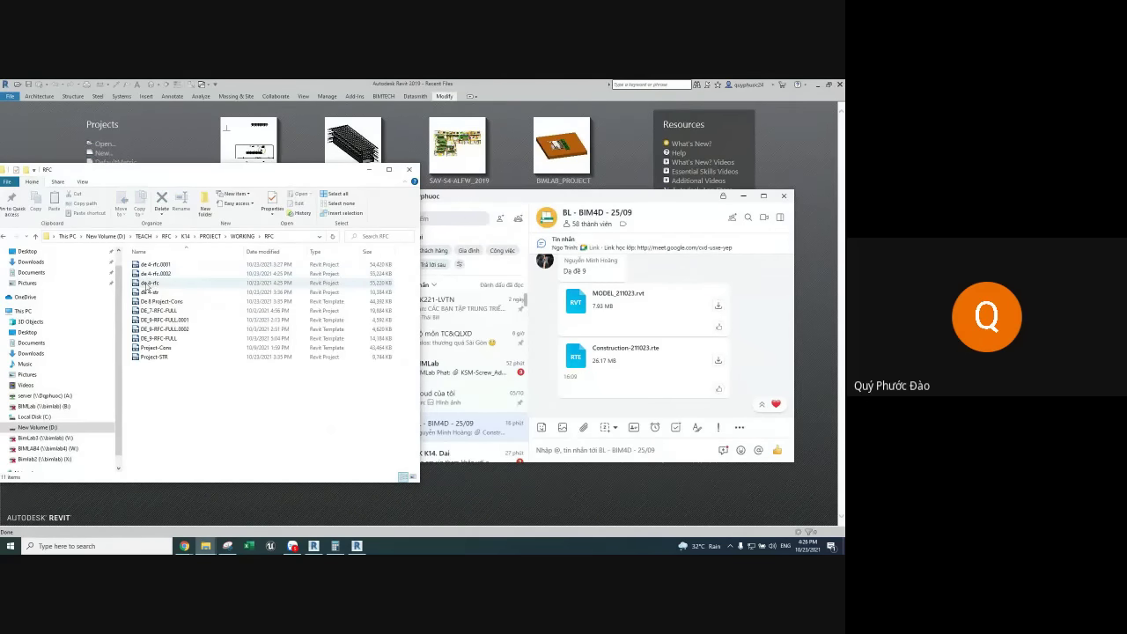
left_click_drag(148, 287, 688, 338)
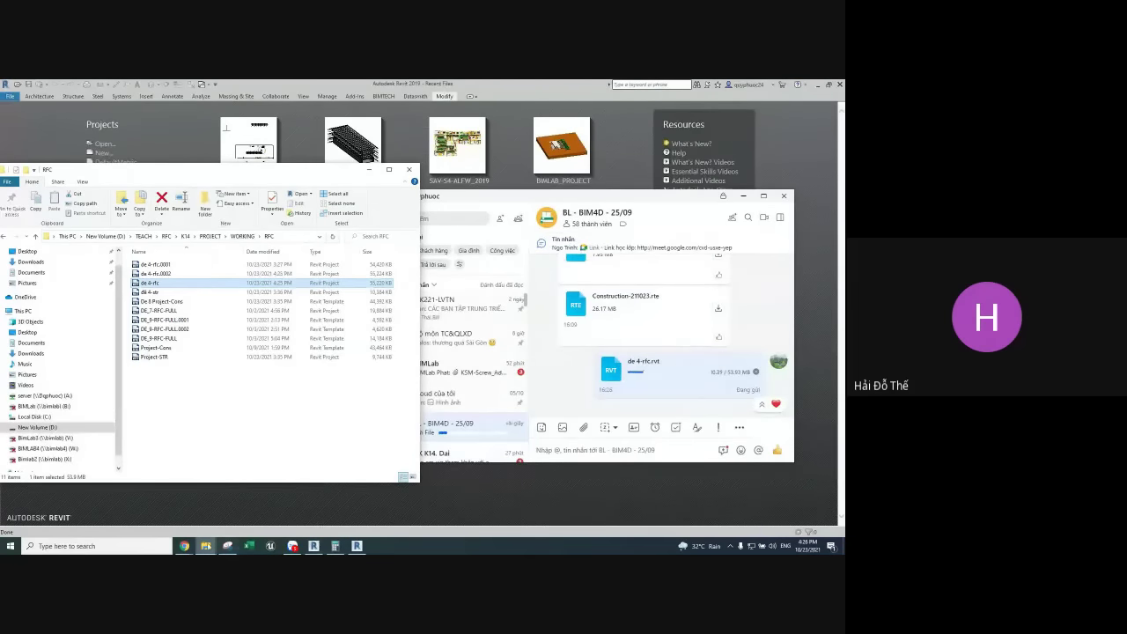
left_click(184, 546)
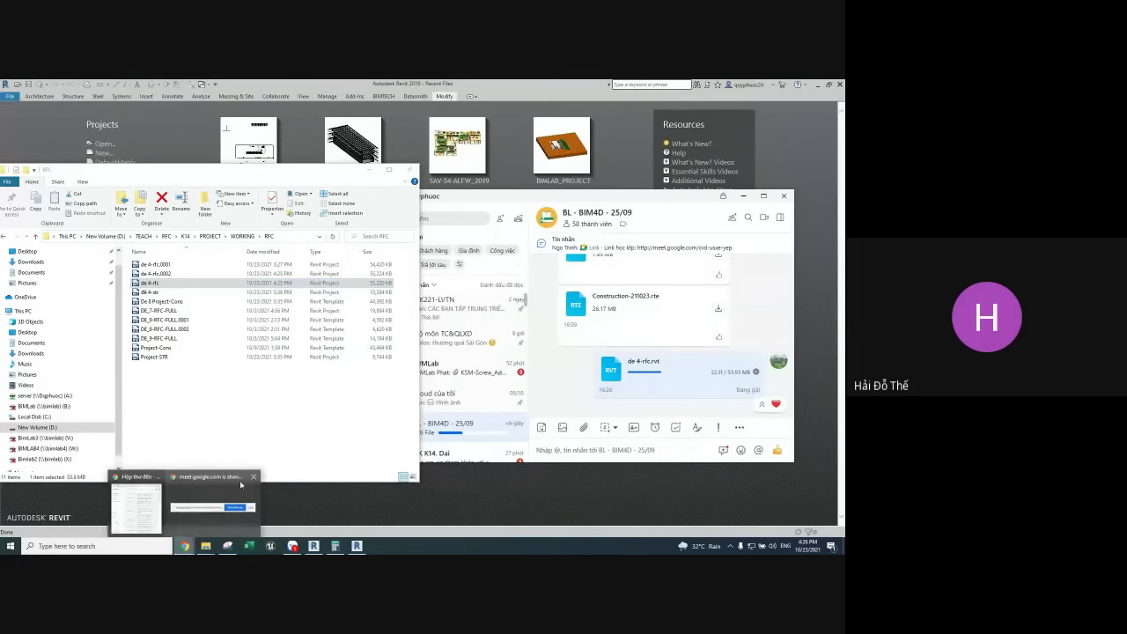
left_click(143, 499)
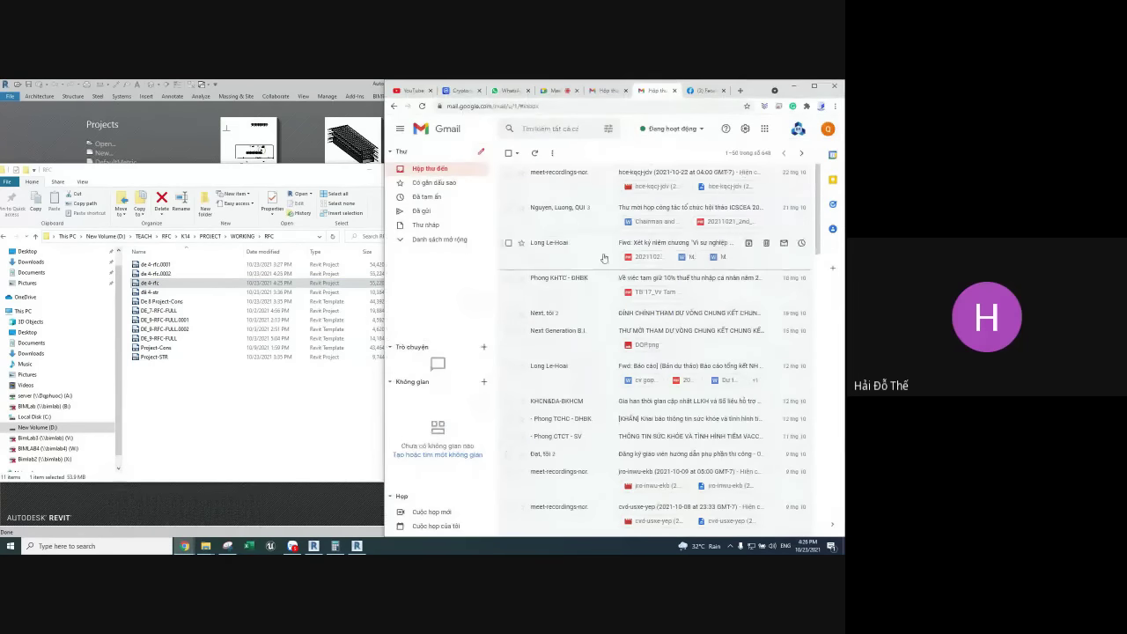
Open the 'Thư mời họp công tác tổ chức hội thảo ICSCEA 2021' email from the inbox
left_click(571, 214)
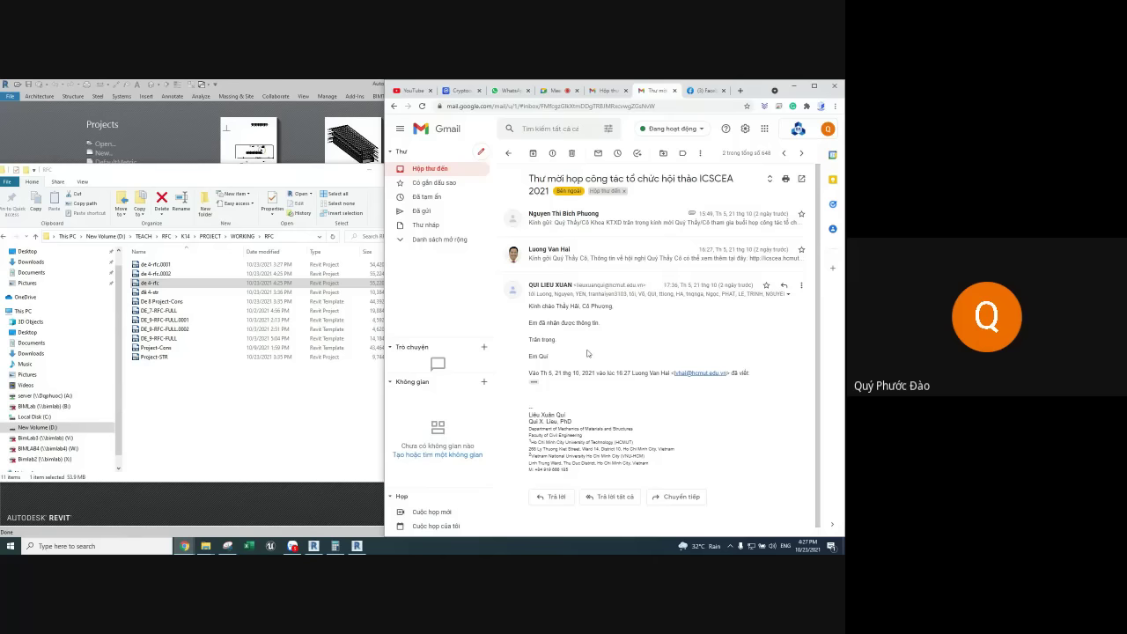
left_click(357, 546)
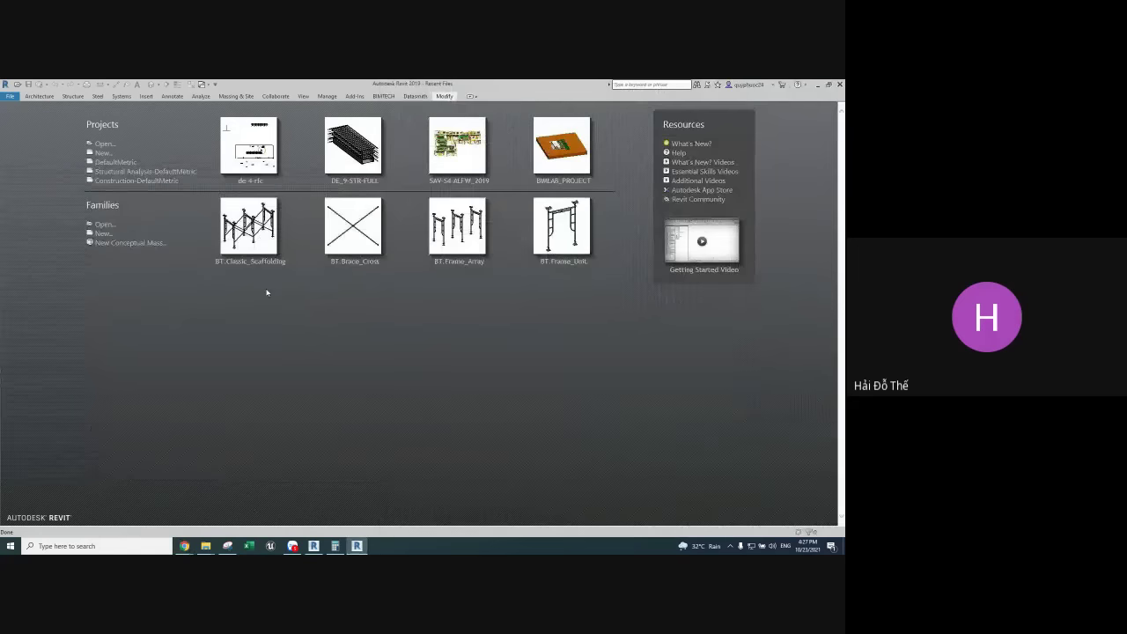
left_click(255, 240)
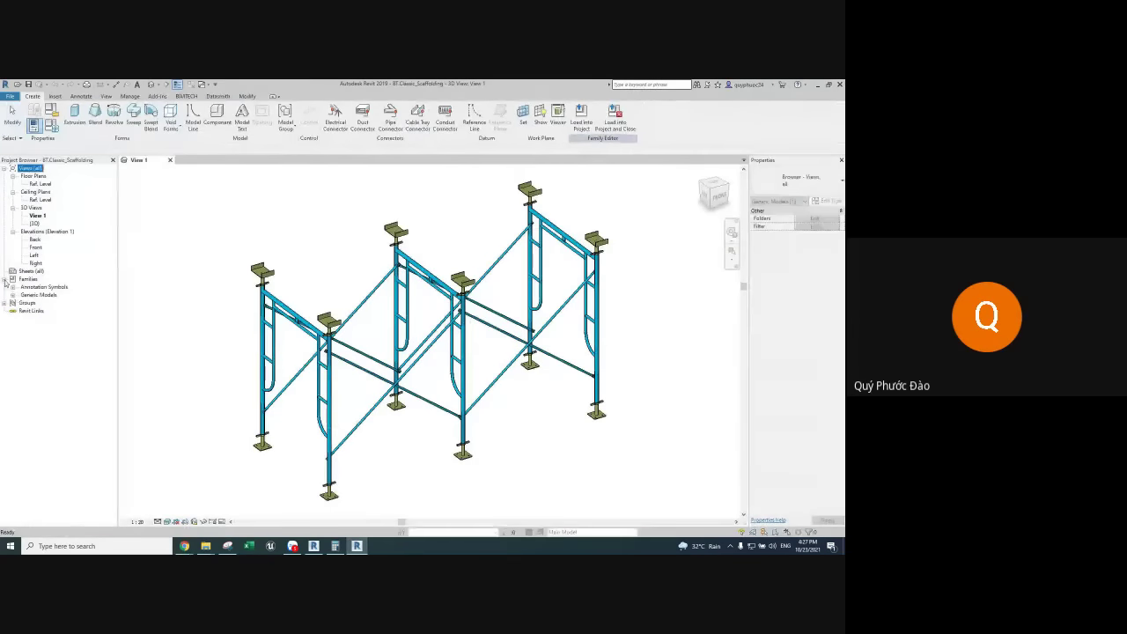
left_click(12, 294)
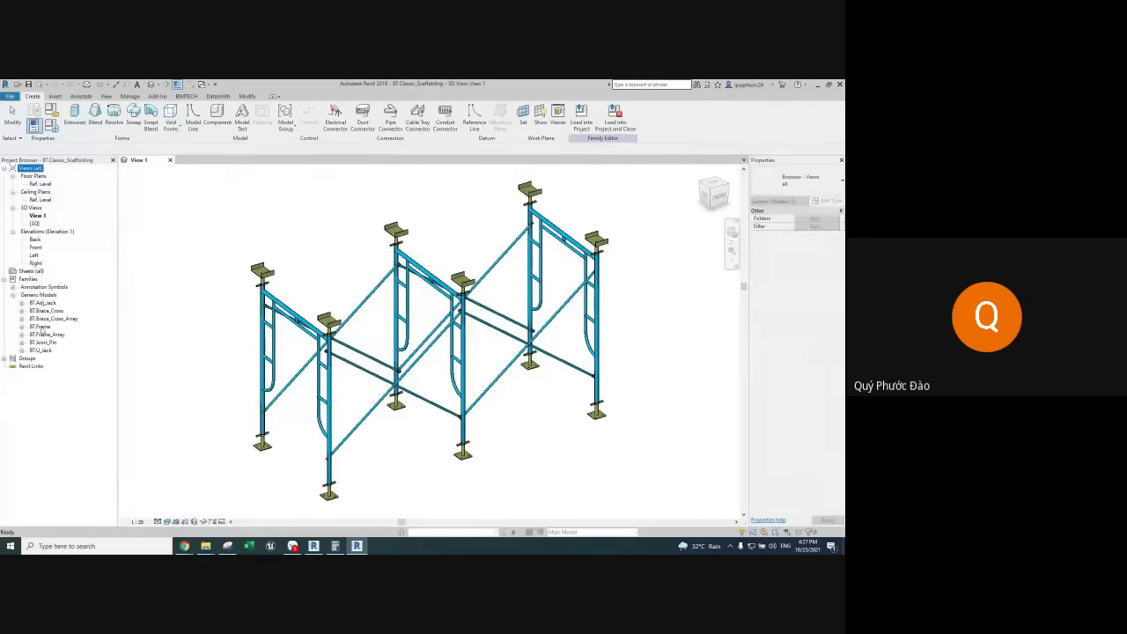
left_click(44, 350)
left_click(42, 303)
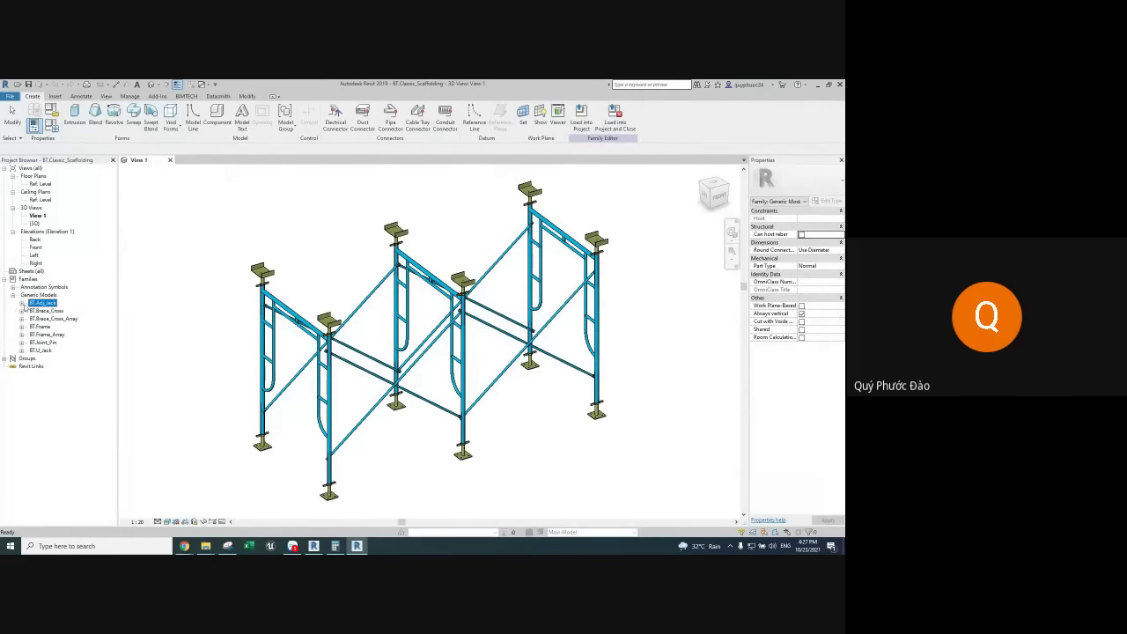
left_click(22, 303)
right_click(42, 304)
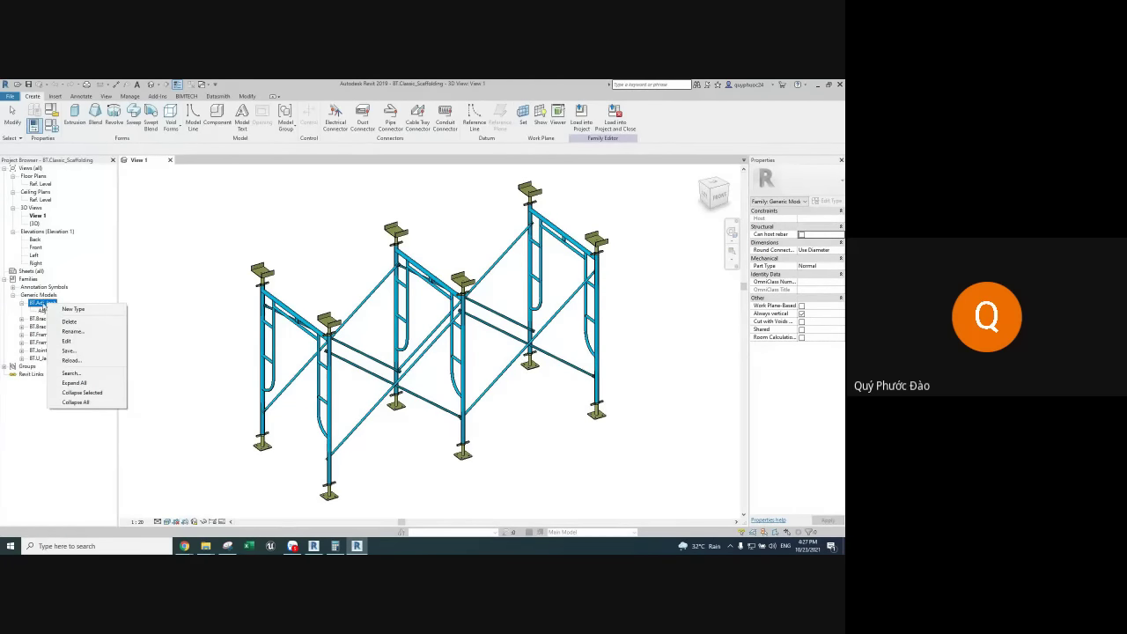
left_click(40, 310)
right_click(41, 310)
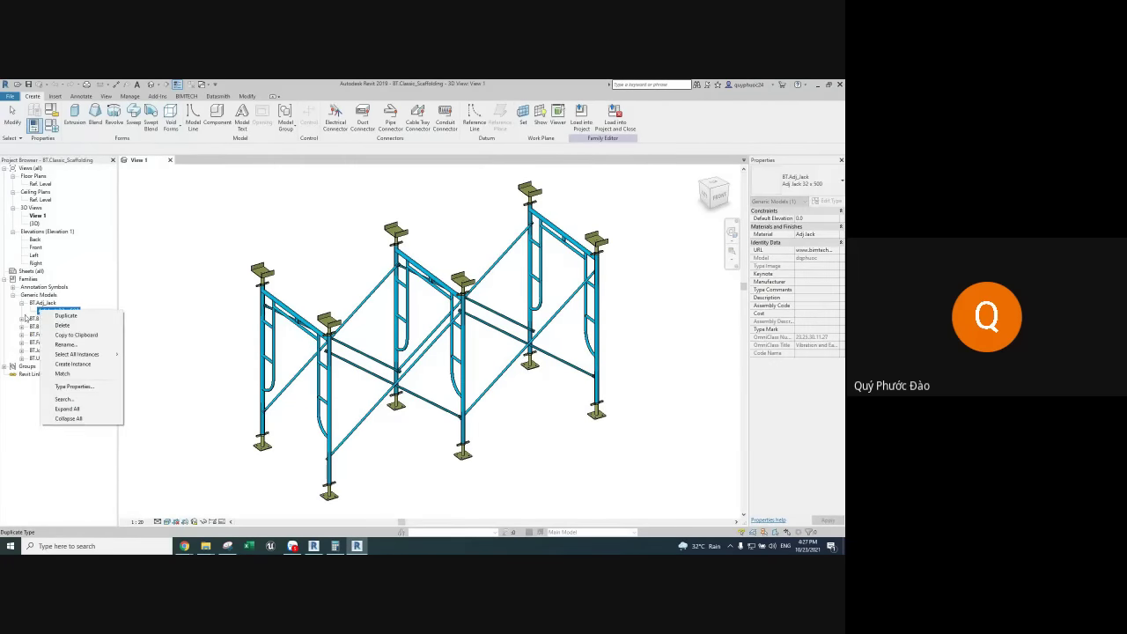
left_click(35, 304)
right_click(35, 304)
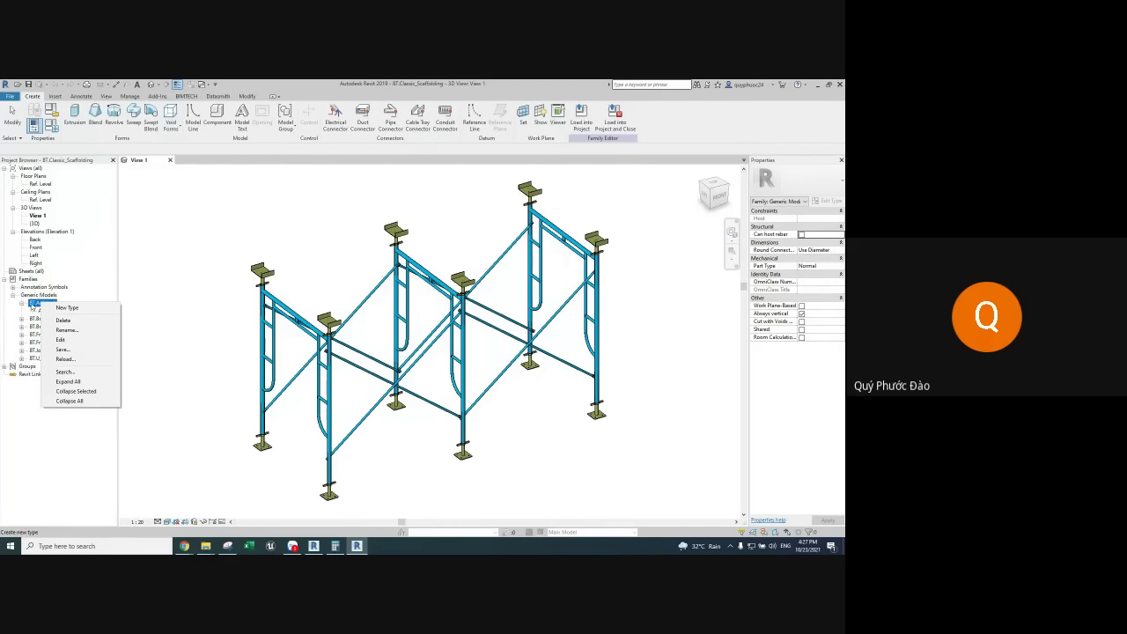
left_click(45, 487)
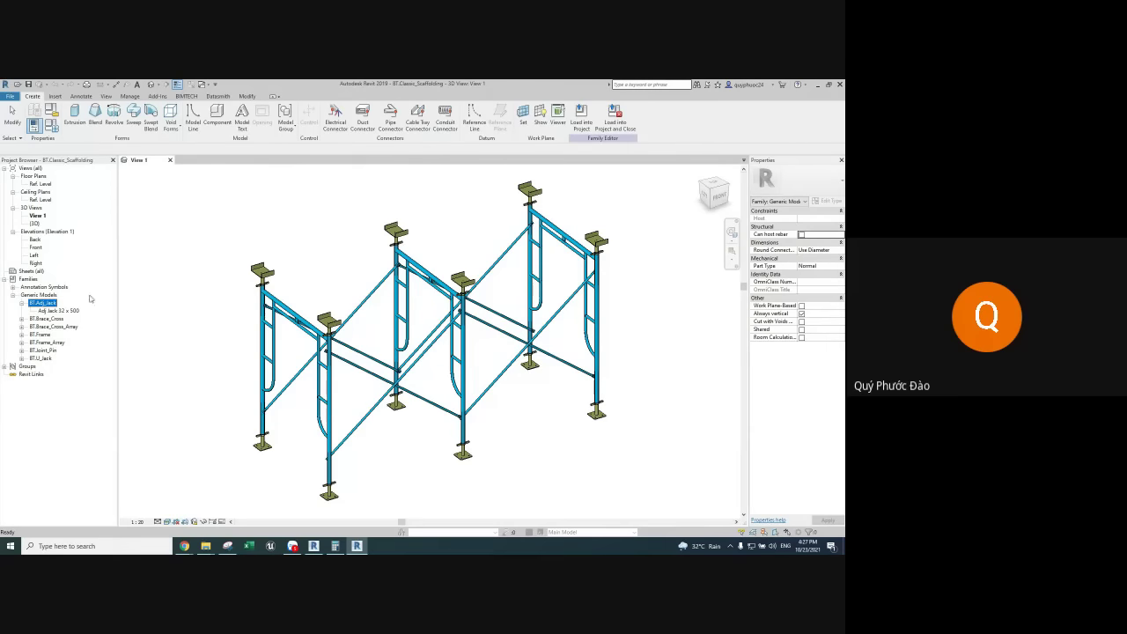
left_click(183, 168)
key("ctrl+d")
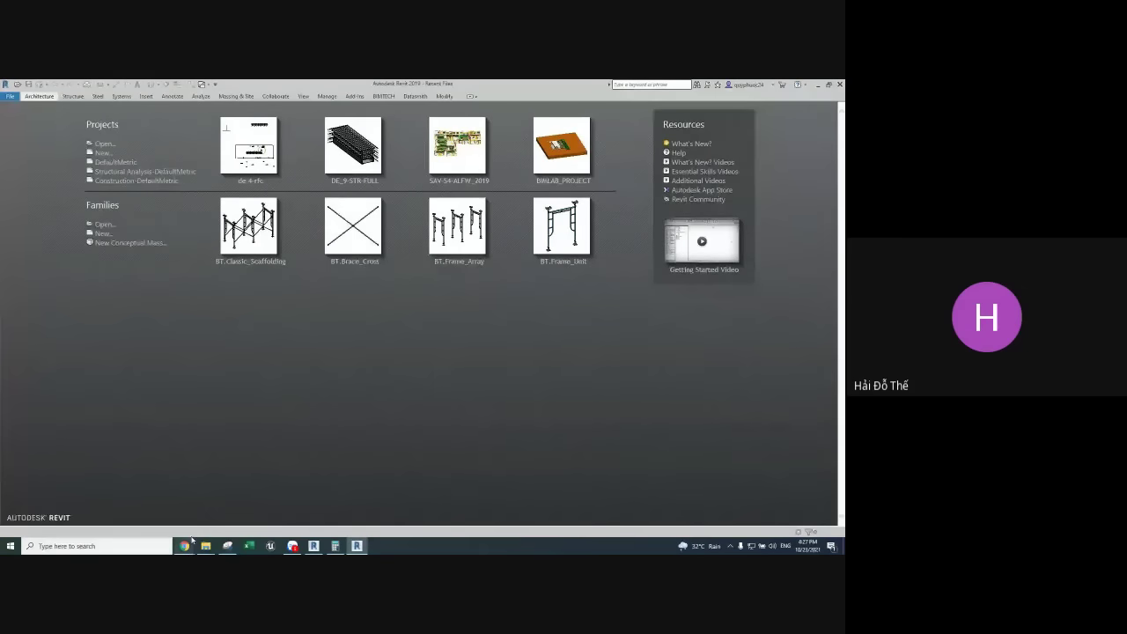
Expand the first ICSCEA invitation message and open its meet.google.com meeting link
left_click(839, 84)
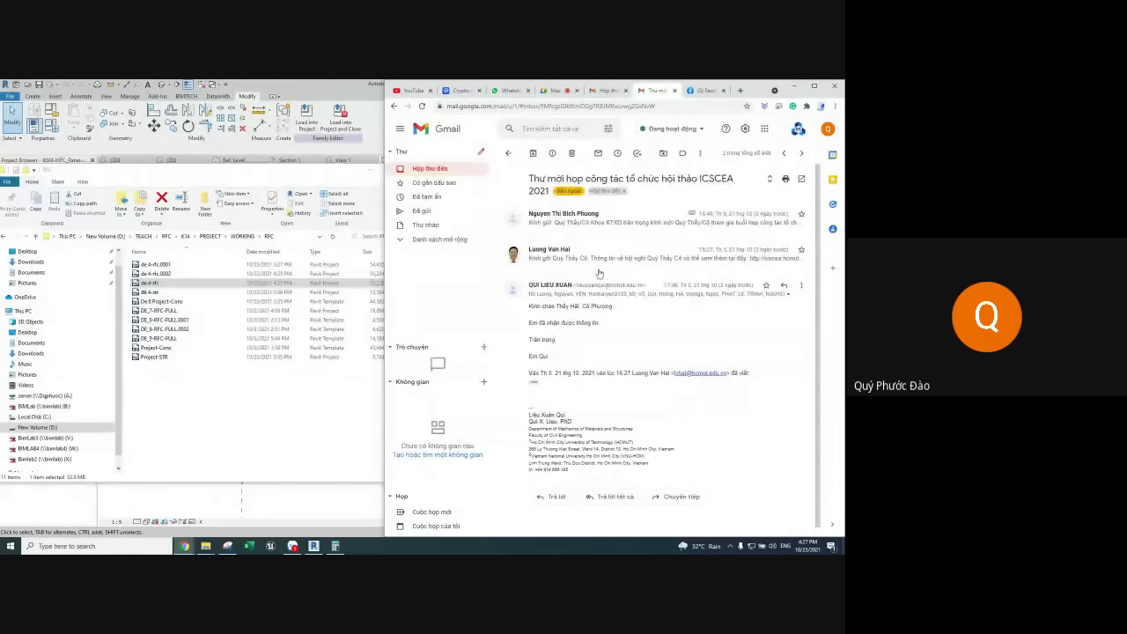
scroll(610, 296, "down", 1)
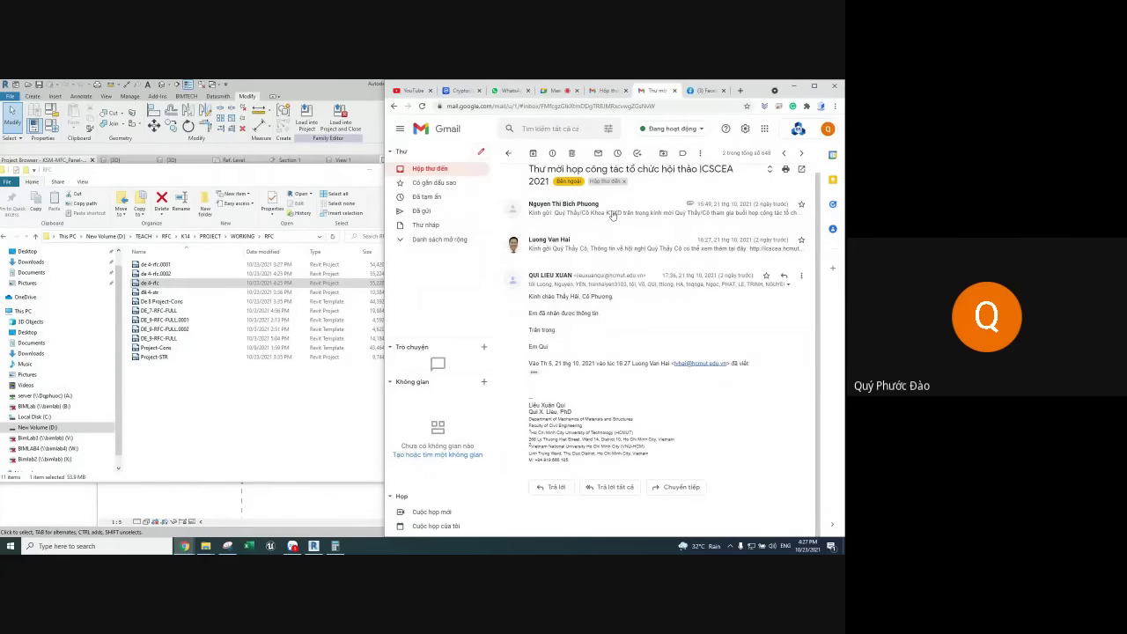
left_click(611, 215)
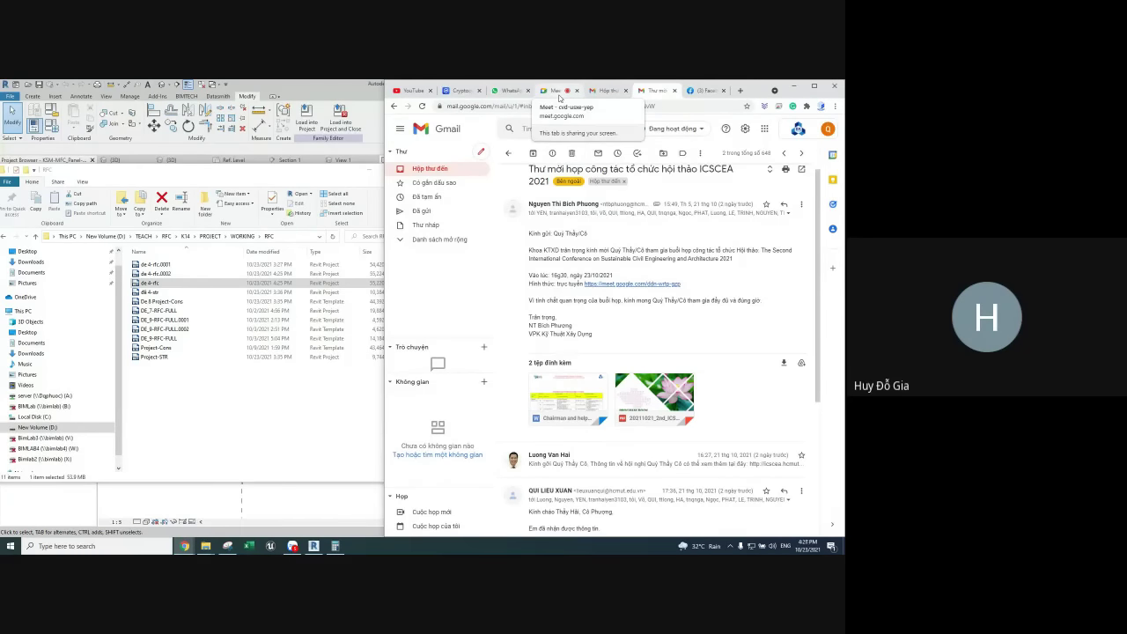
left_click(361, 183)
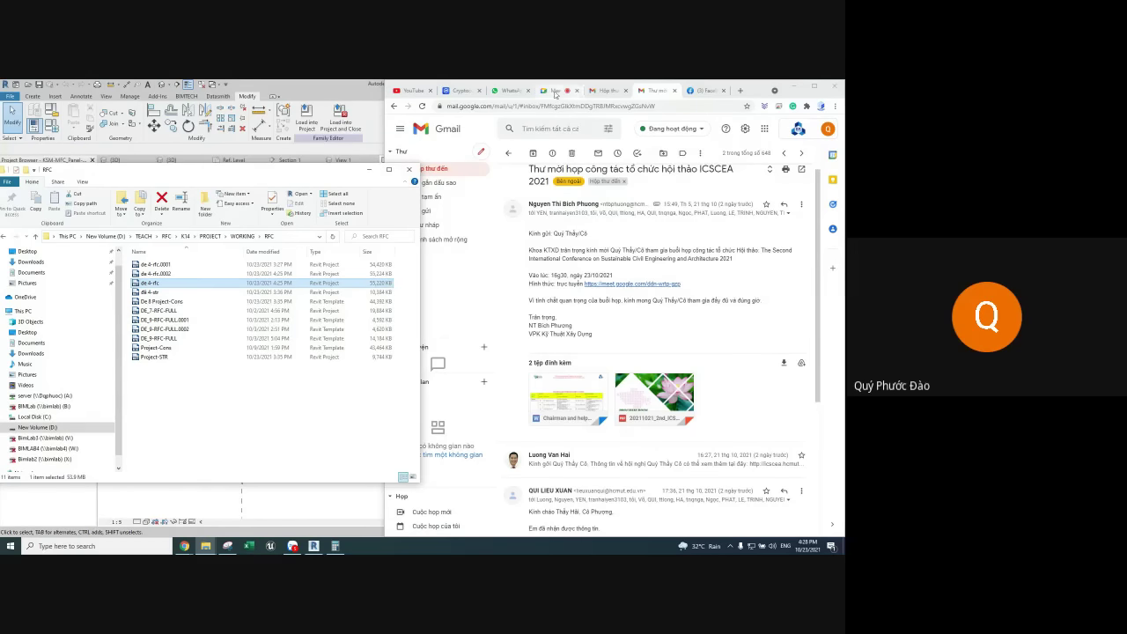
left_click(620, 284)
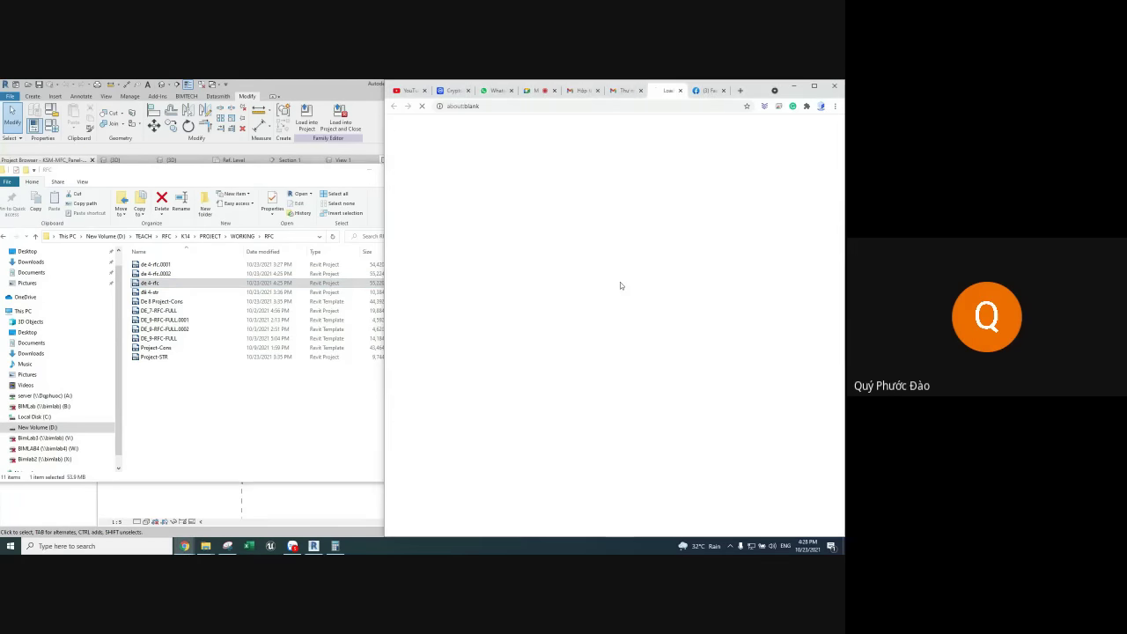
Return to the ongoing cvd-usxe-yep Meet call and show its Activities panel
left_click(539, 90)
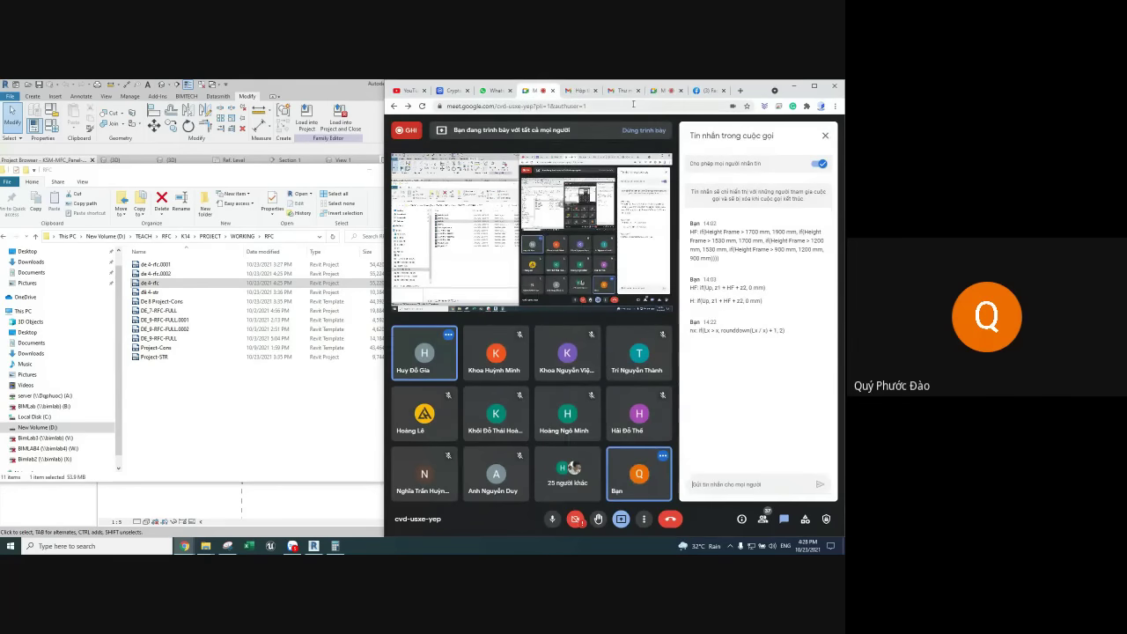
key("ctrl+Tab")
key("ctrl+Tab")
key("ctrl+Tab")
left_click(533, 91)
left_click(805, 519)
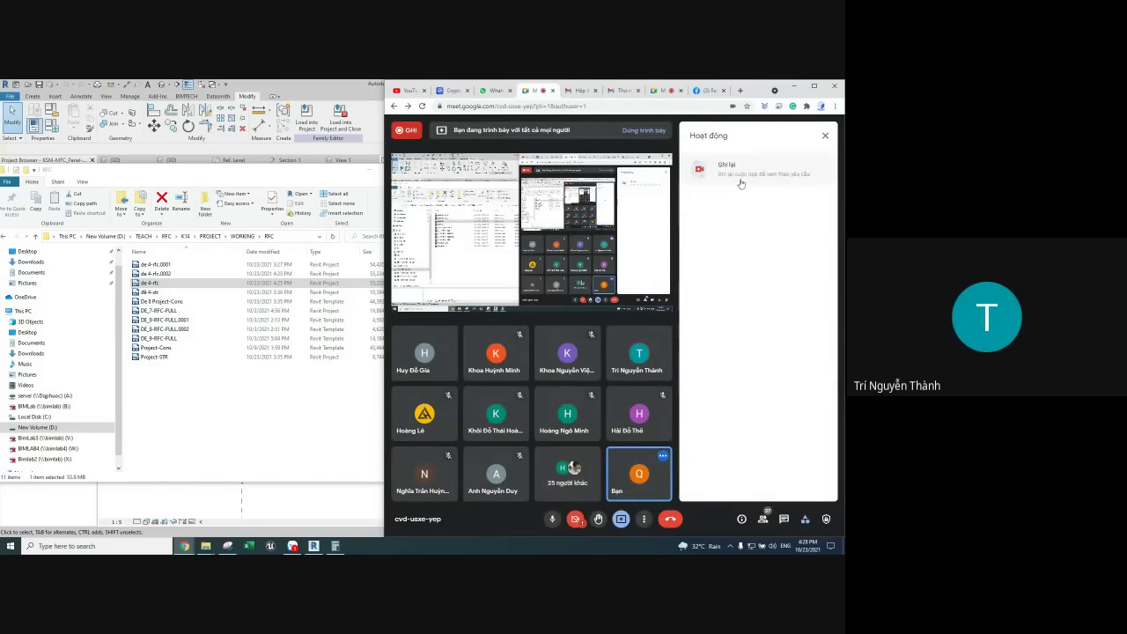